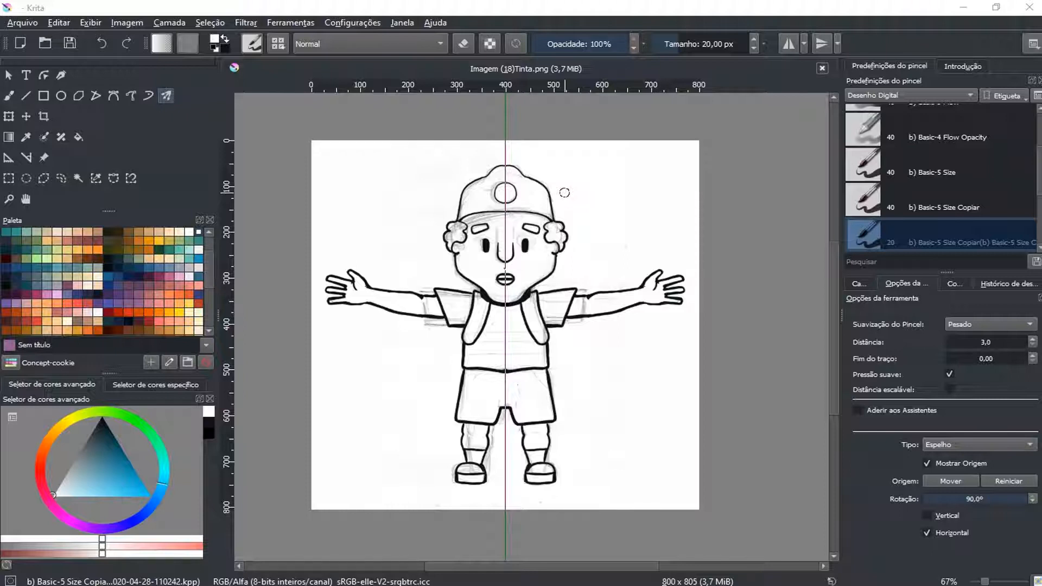
Examine the inked character up close, from the shirt and arms to the face, for leftover pencil sketch lines
{"action": "left_click", "coordinate": [638, 323]}
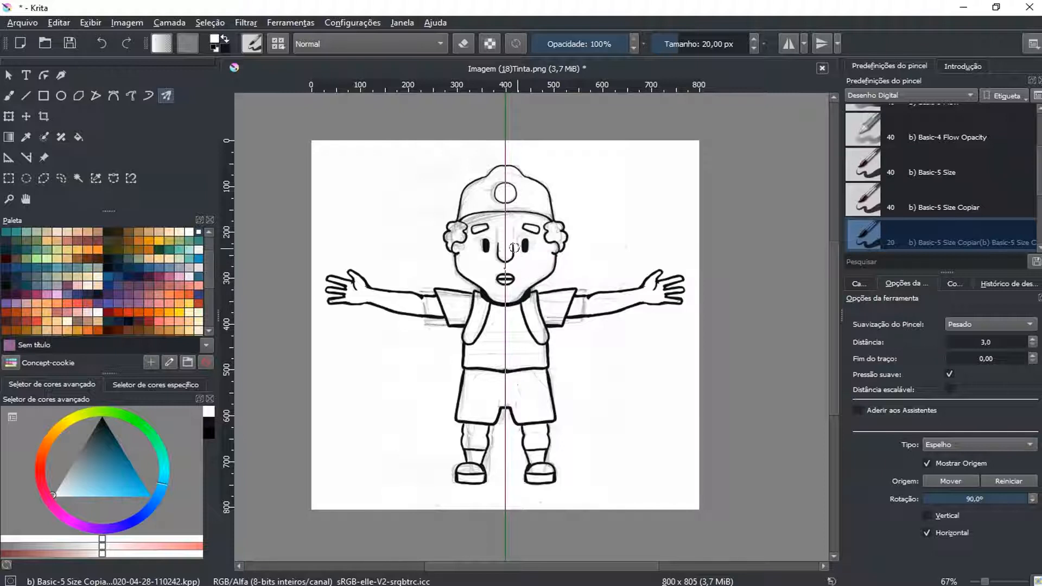
{"action": "left_click", "coordinate": [9, 76]}
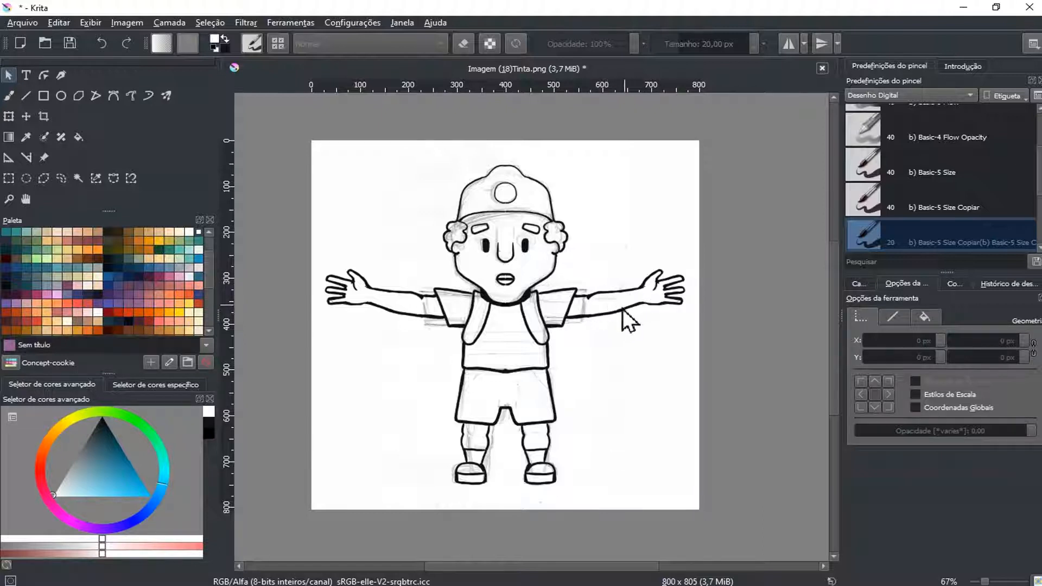
{"action": "scroll", "coordinate": [568, 280], "scroll_direction": "down", "scroll_amount": 1}
{"action": "scroll", "coordinate": [569, 279], "scroll_direction": "up", "scroll_amount": 3}
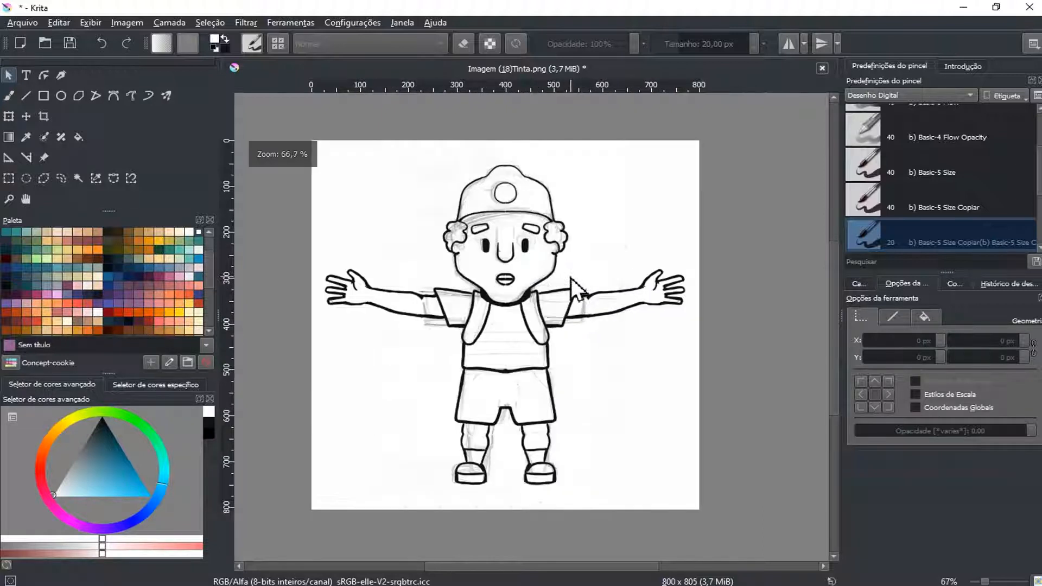
{"action": "scroll", "coordinate": [573, 278], "scroll_direction": "down", "scroll_amount": 1}
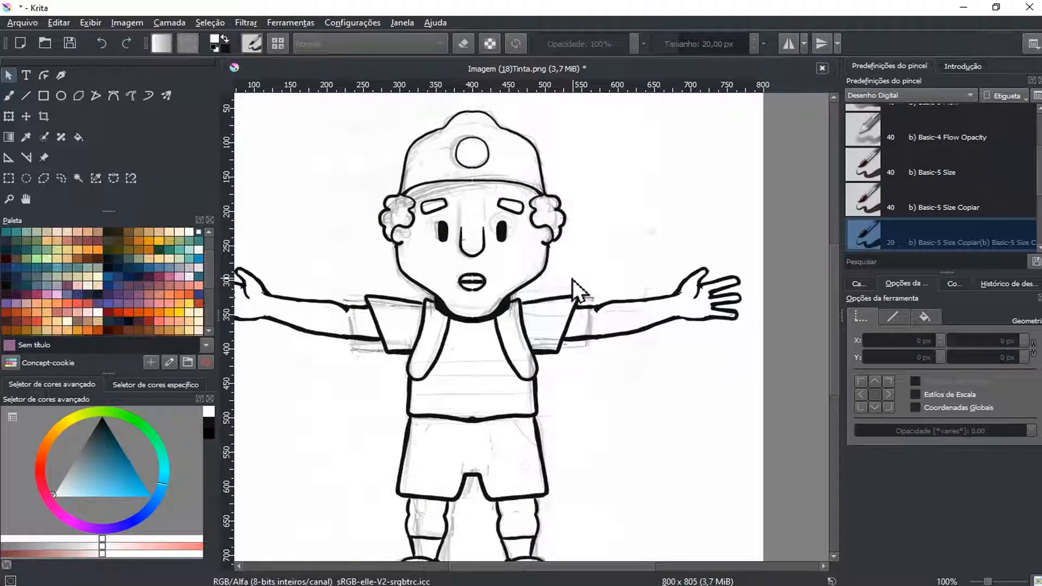
{"action": "left_click_drag", "start_coordinate": [570, 268], "coordinate": [635, 219]}
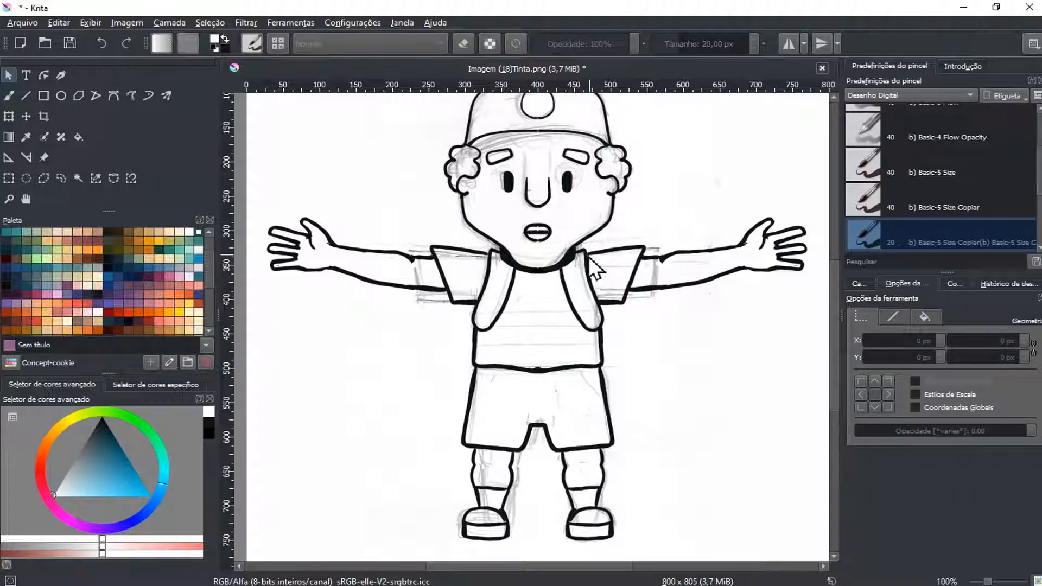
{"action": "scroll", "coordinate": [594, 247], "scroll_direction": "up", "scroll_amount": 1}
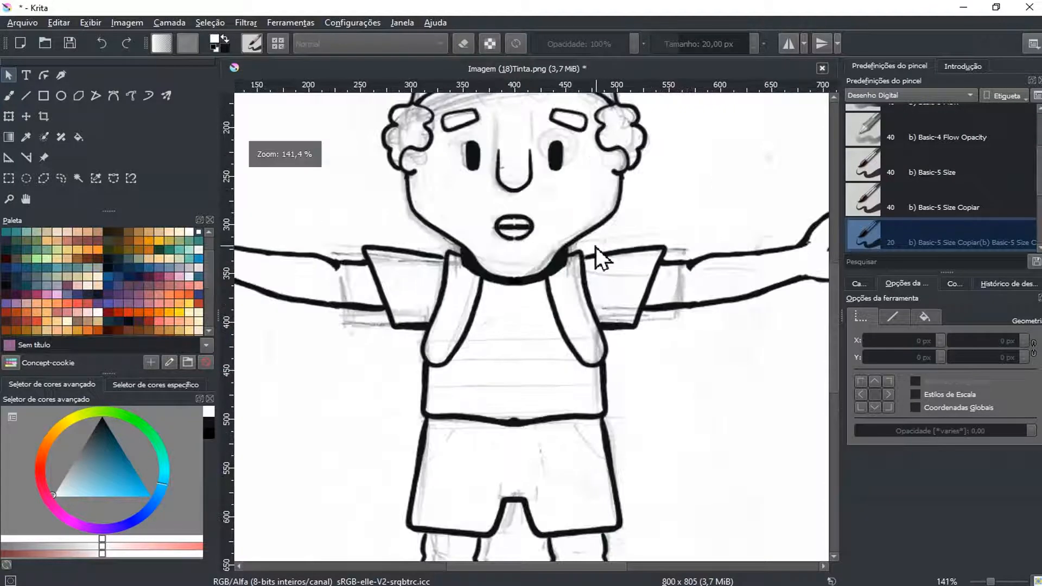
{"action": "scroll", "coordinate": [596, 247], "scroll_direction": "up", "scroll_amount": 1}
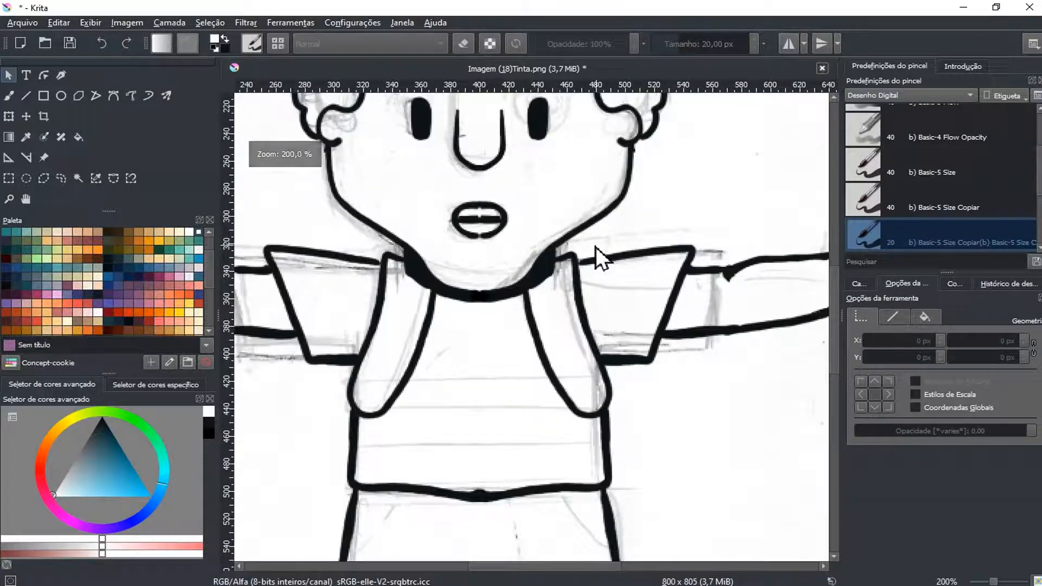
{"action": "left_click_drag", "start_coordinate": [597, 223], "coordinate": [606, 377]}
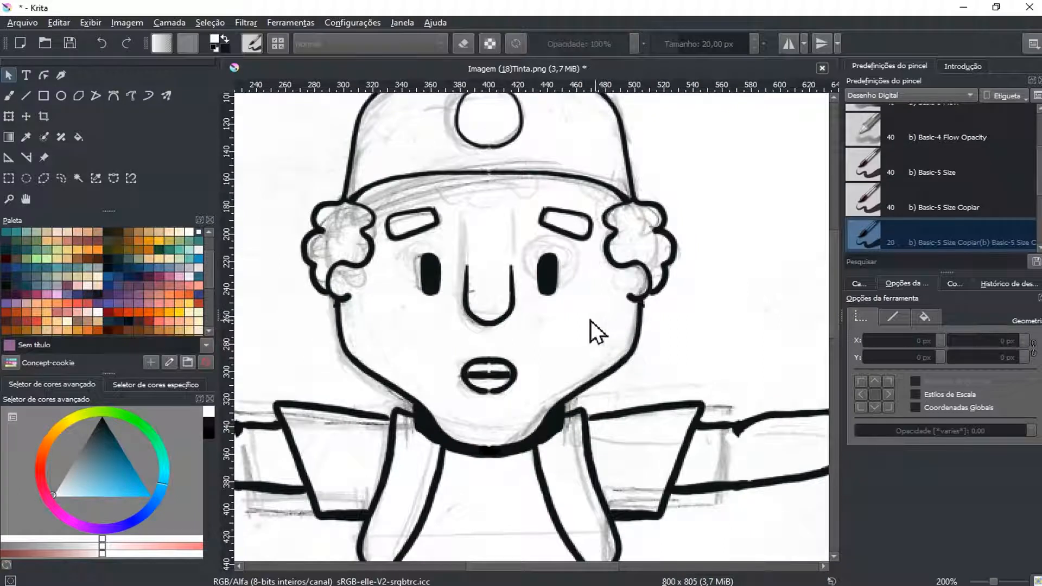
Paint a black curved line below the cap's brim edge with the mirrored Multibrush at 20 px, retrying until the curve is smooth
{"action": "left_click", "coordinate": [168, 95]}
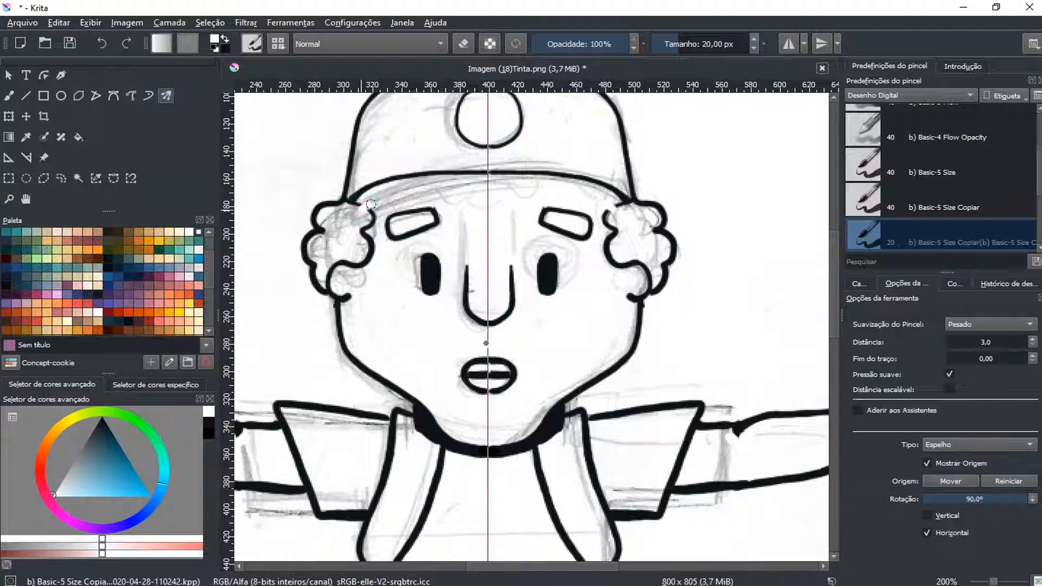
{"action": "key", "text": "x"}
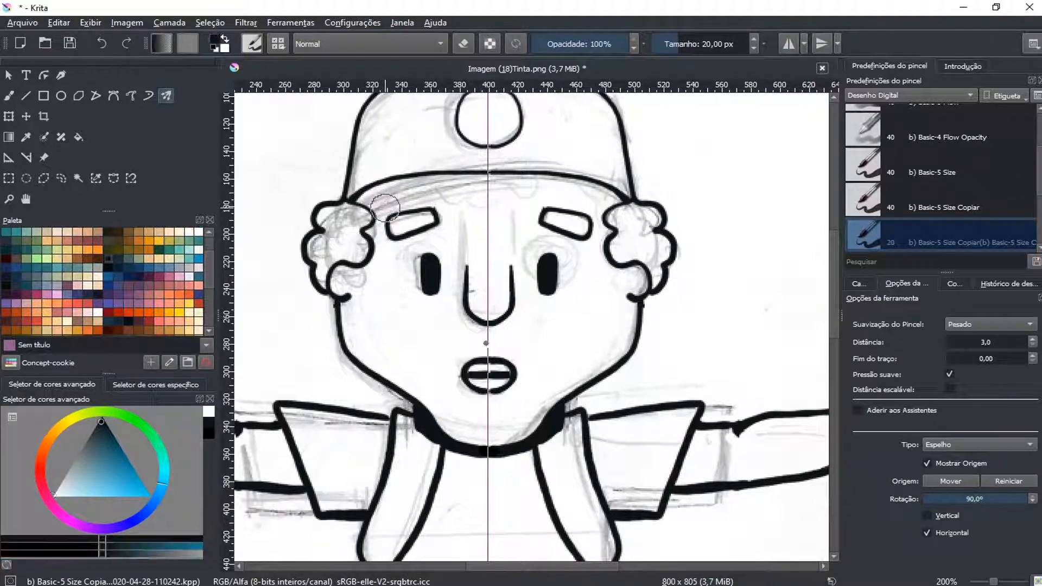
{"action": "mouse_move", "coordinate": [362, 206]}
{"action": "left_mouse_down"}
{"action": "mouse_move", "coordinate": [402, 189]}
{"action": "mouse_move", "coordinate": [494, 187]}
{"action": "left_mouse_up"}
{"action": "key", "text": "ctrl+z"}
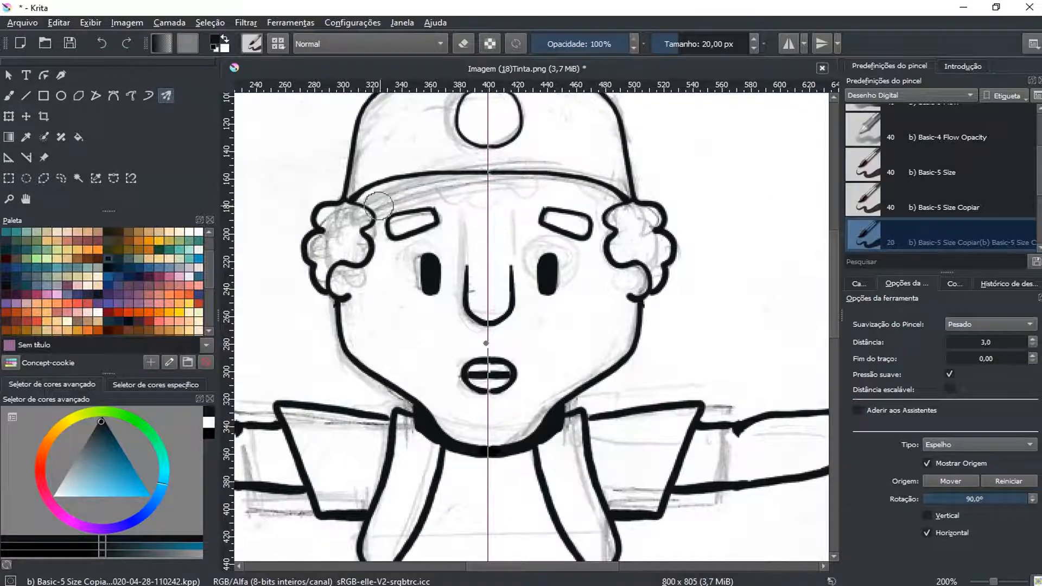
{"action": "mouse_move", "coordinate": [363, 208]}
{"action": "left_mouse_down"}
{"action": "mouse_move", "coordinate": [414, 190]}
{"action": "mouse_move", "coordinate": [481, 189]}
{"action": "left_mouse_up"}
{"action": "key", "text": "ctrl+z"}
{"action": "mouse_move", "coordinate": [364, 208]}
{"action": "left_mouse_down"}
{"action": "mouse_move", "coordinate": [413, 190]}
{"action": "mouse_move", "coordinate": [473, 189]}
{"action": "left_mouse_up"}
{"action": "key", "text": "ctrl+z"}
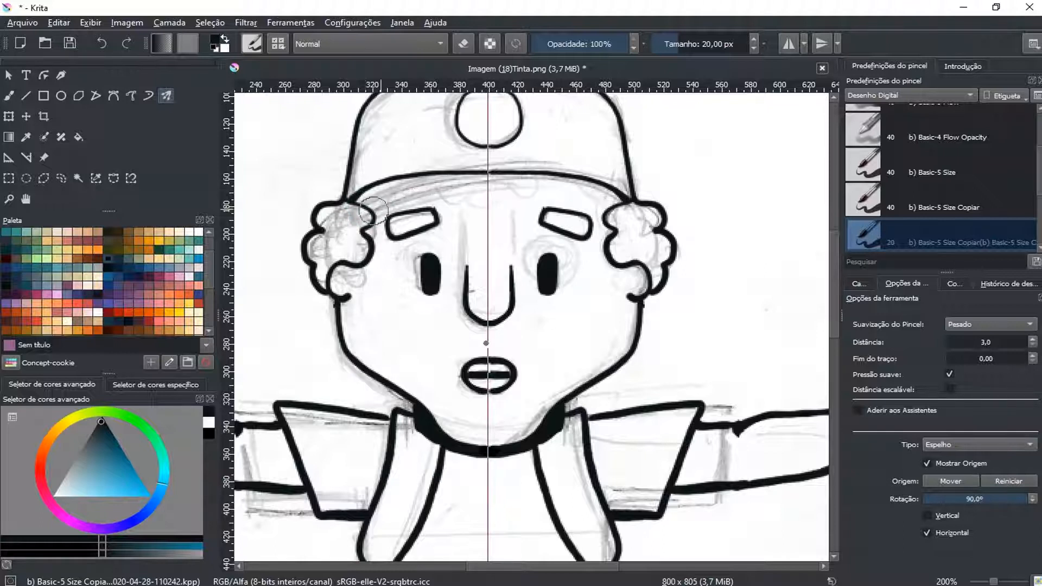
{"action": "left_click_drag", "start_coordinate": [365, 206], "coordinate": [495, 190]}
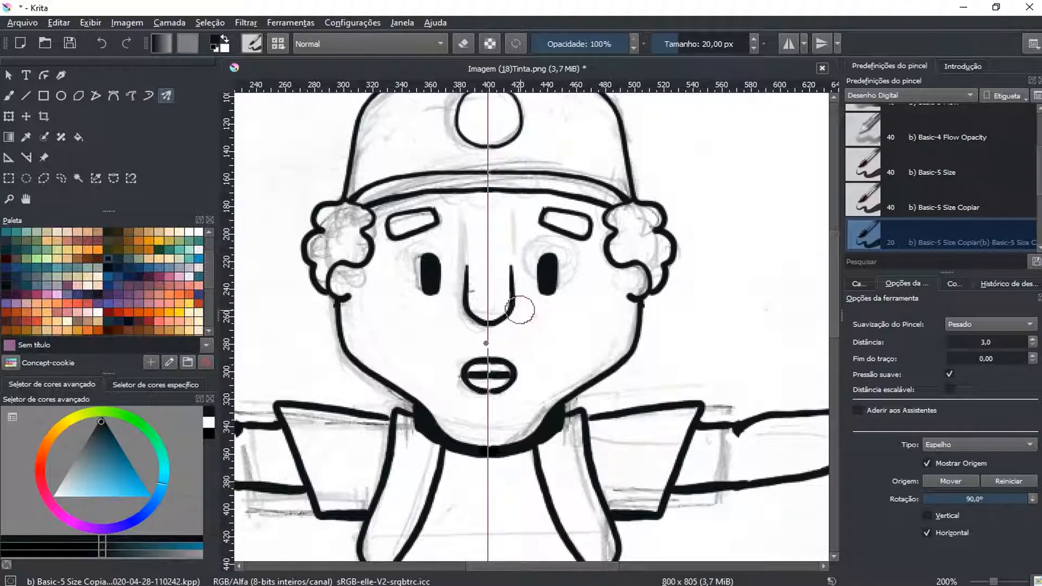
Test contiguous selection of the cap's circle at fuzziness (Difusão) 2, 3 and 11, then restore 2 and deselect
{"action": "left_click", "coordinate": [79, 178]}
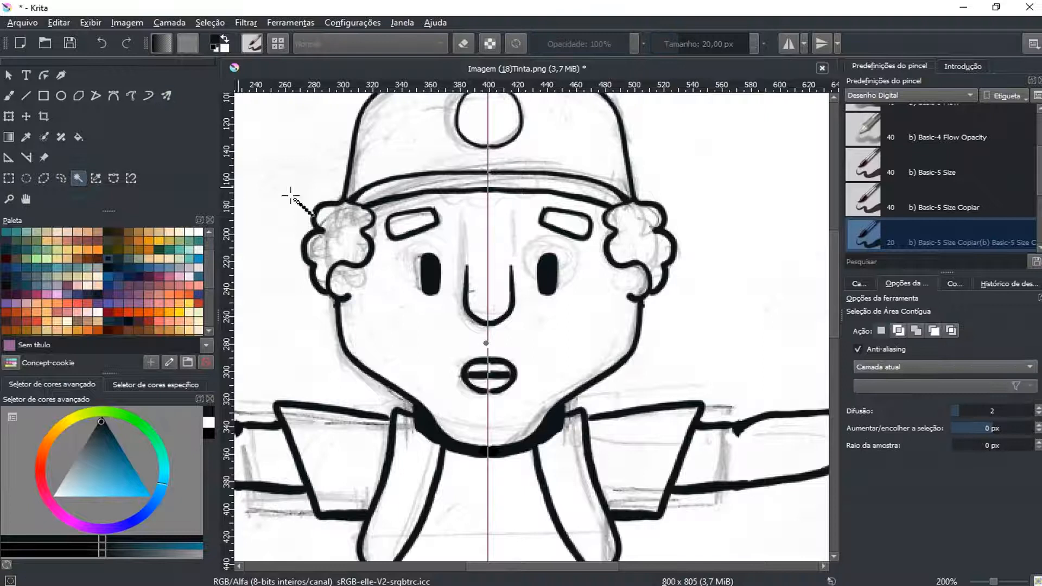
{"action": "left_click", "coordinate": [486, 122]}
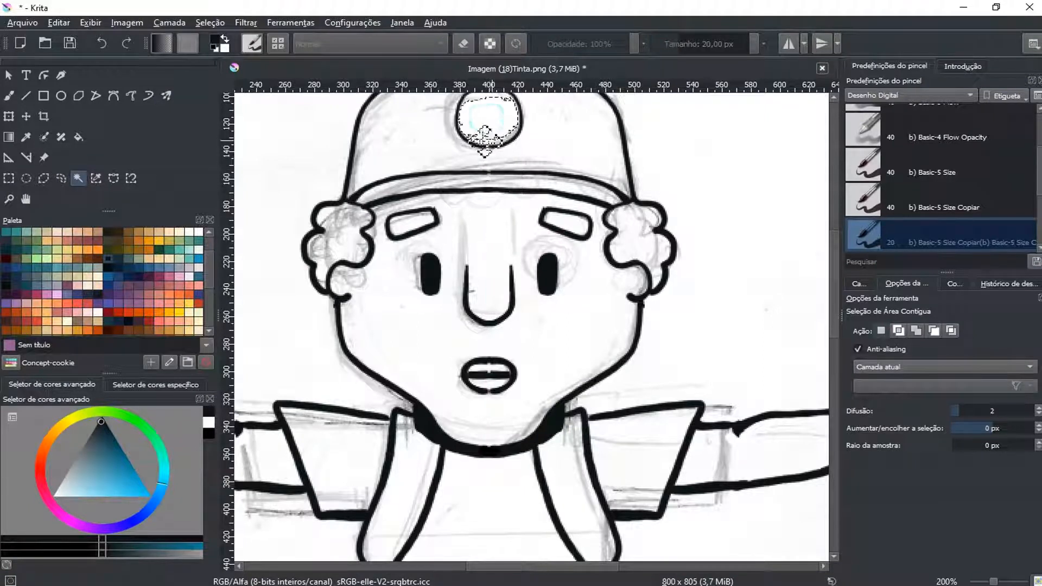
{"action": "left_click_drag", "start_coordinate": [510, 158], "coordinate": [498, 205]}
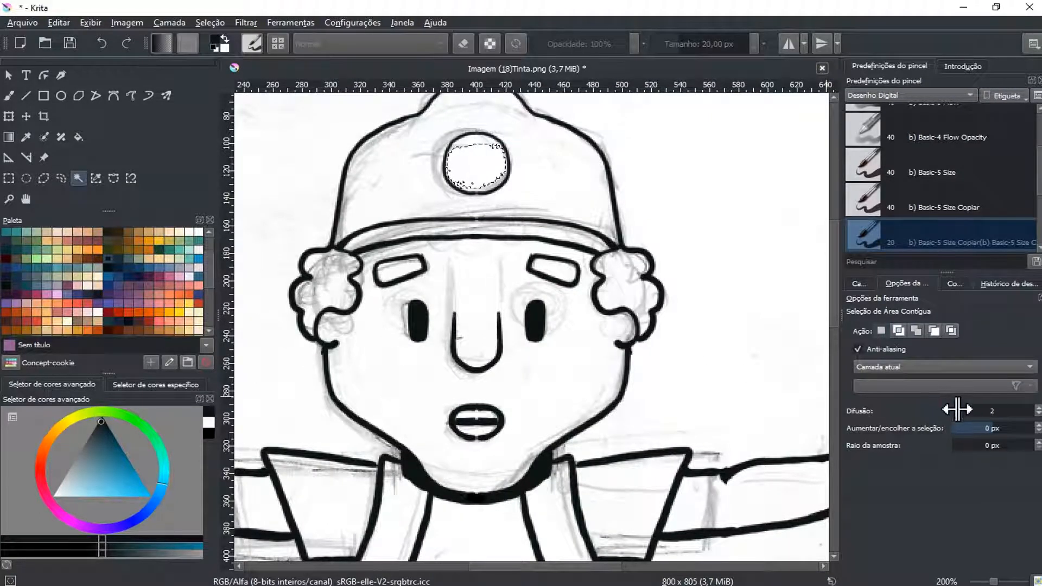
{"action": "left_click_drag", "start_coordinate": [961, 411], "coordinate": [964, 411]}
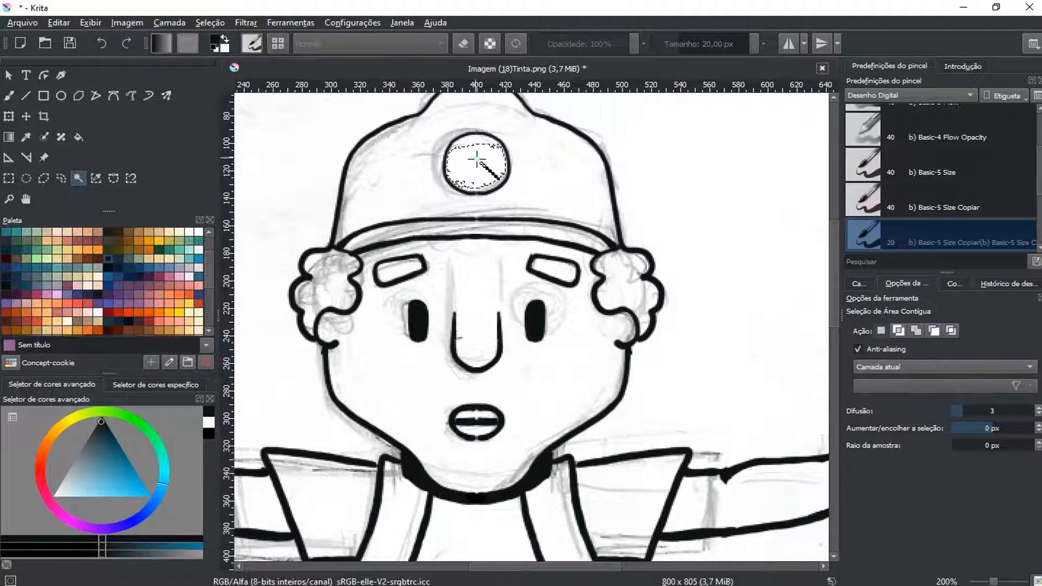
{"action": "left_click_drag", "start_coordinate": [960, 410], "coordinate": [965, 409]}
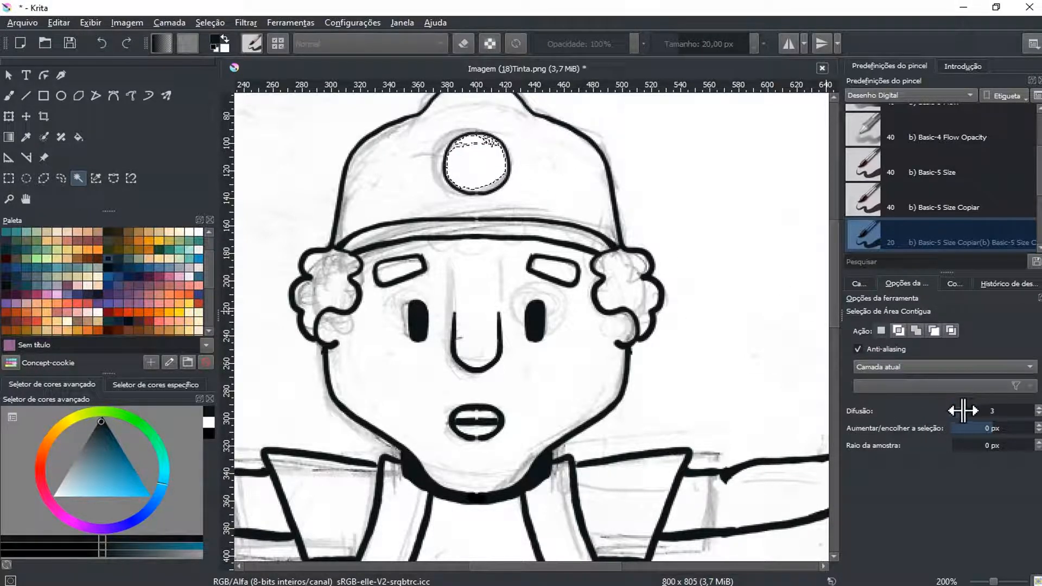
{"action": "left_click", "coordinate": [482, 173]}
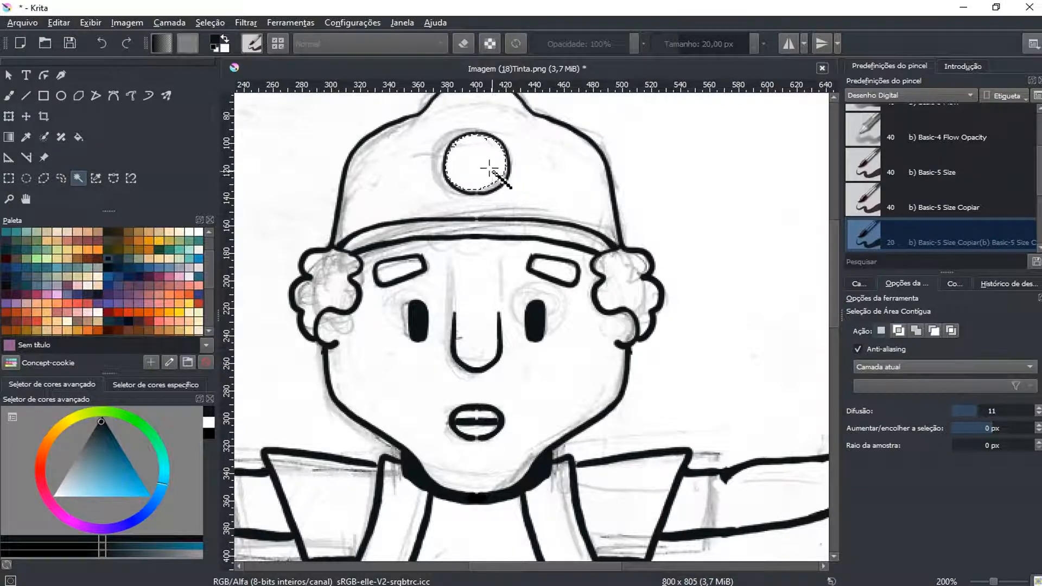
{"action": "left_click_drag", "start_coordinate": [973, 411], "coordinate": [960, 411]}
{"action": "key", "text": "ctrl+shift+a"}
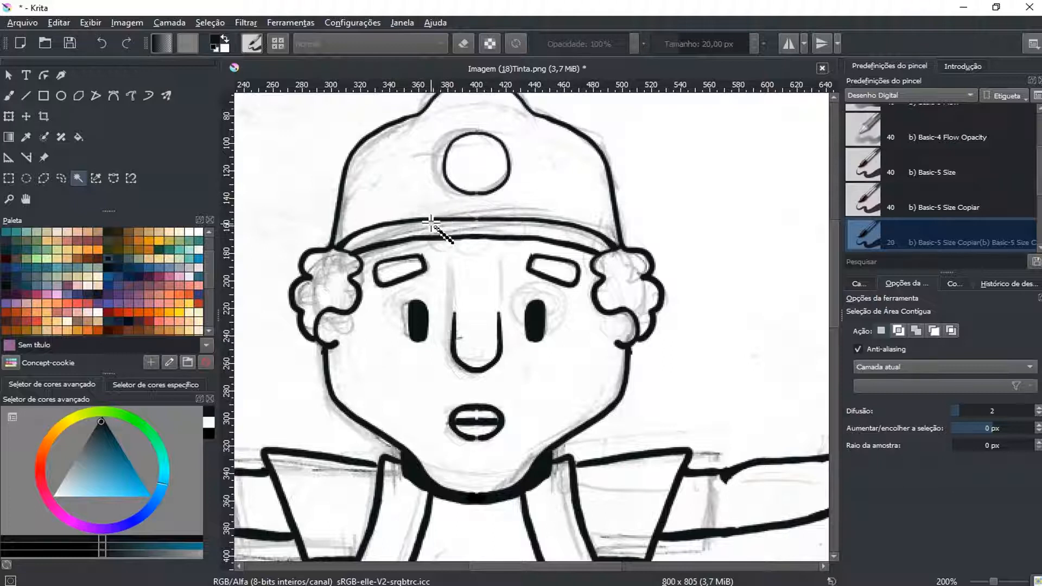
Switch to the shape selection tool and display the layer list
{"action": "left_click", "coordinate": [9, 76]}
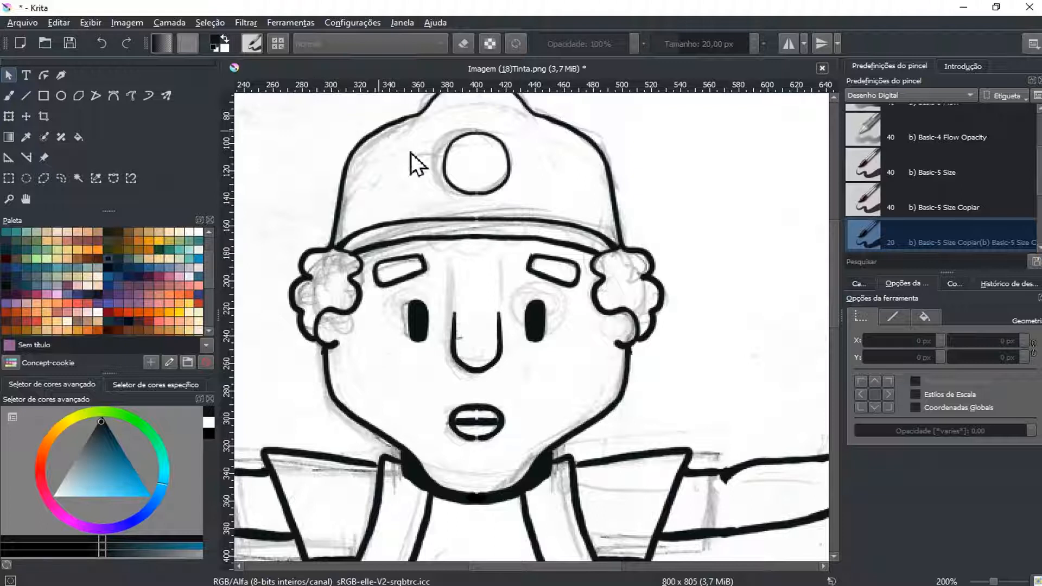
{"action": "scroll", "coordinate": [455, 188], "scroll_direction": "down", "scroll_amount": 1}
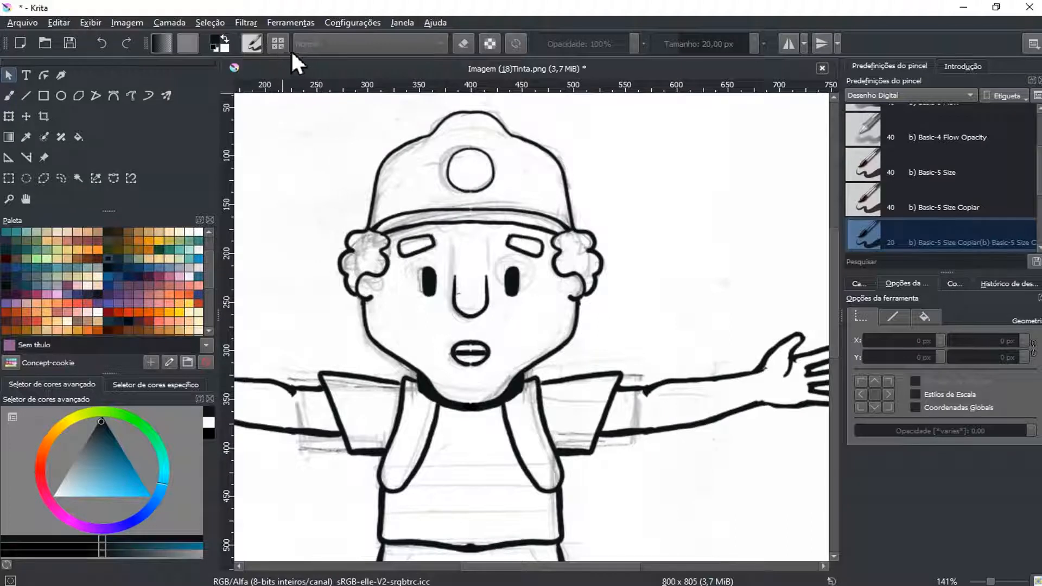
{"action": "left_click", "coordinate": [247, 22]}
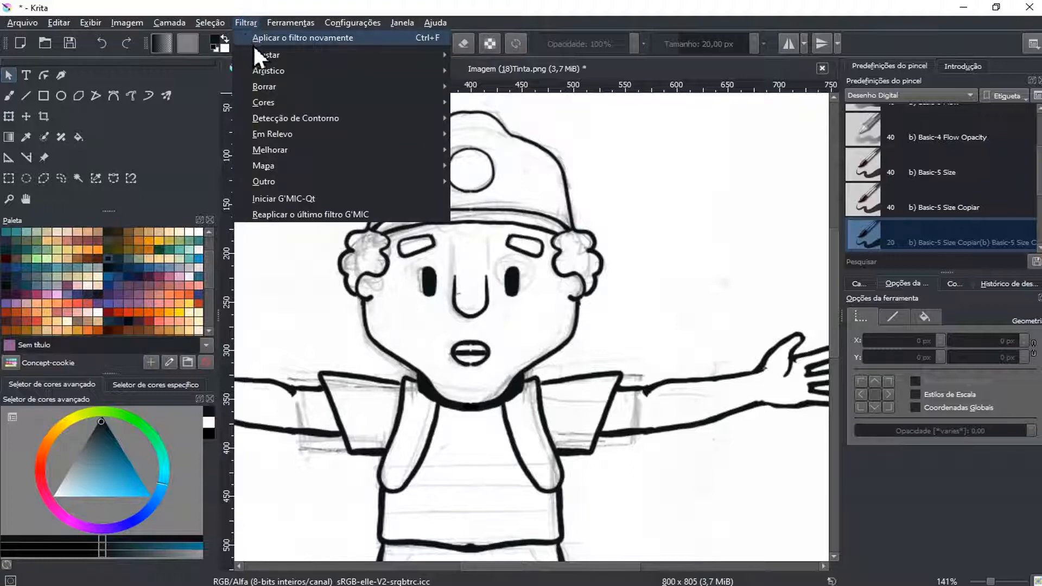
{"action": "mouse_move", "coordinate": [268, 57]}
{"action": "left_click", "coordinate": [301, 9]}
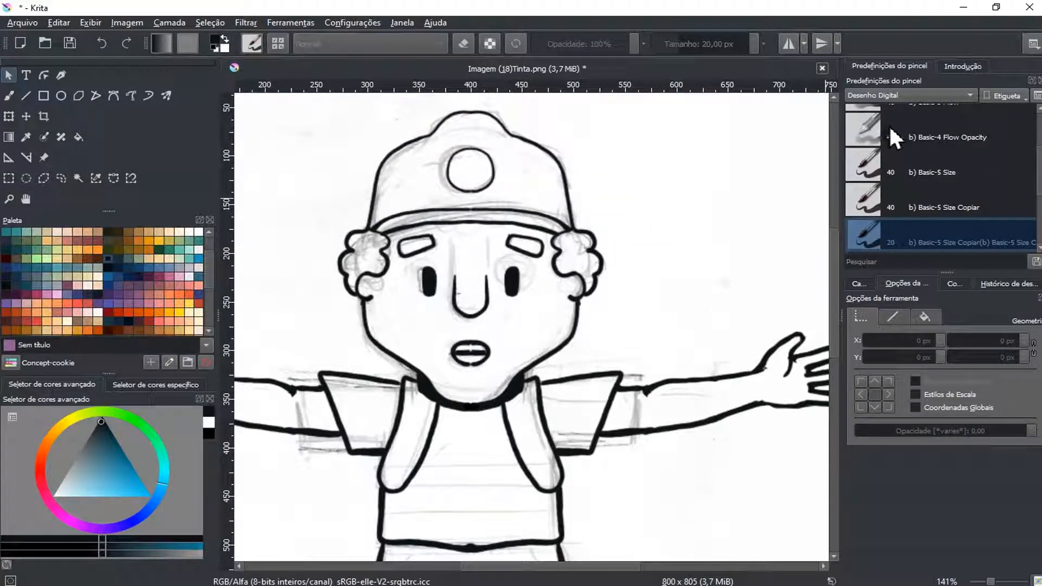
{"action": "left_click", "coordinate": [859, 284]}
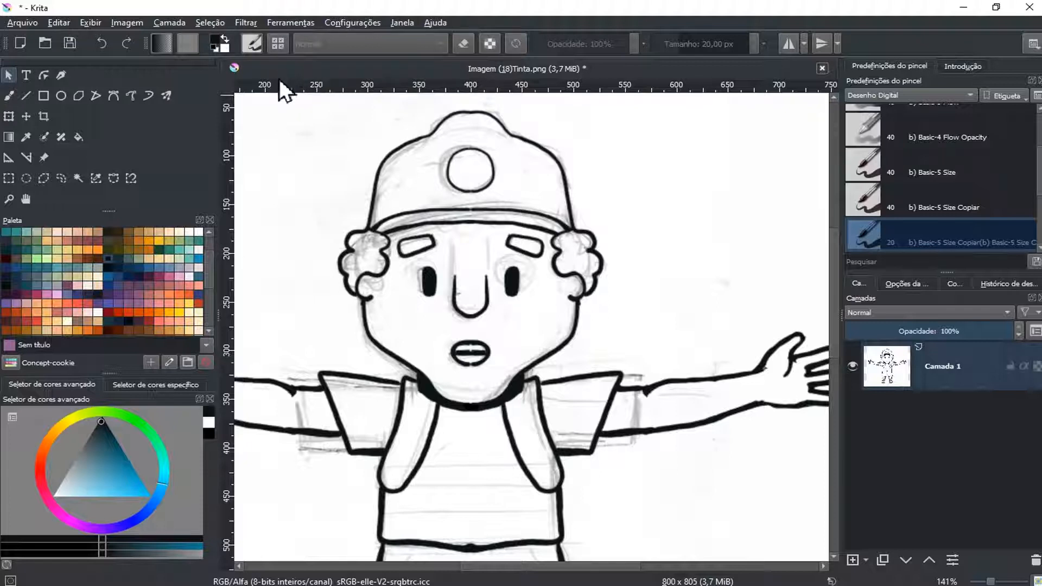
{"action": "left_click", "coordinate": [247, 23]}
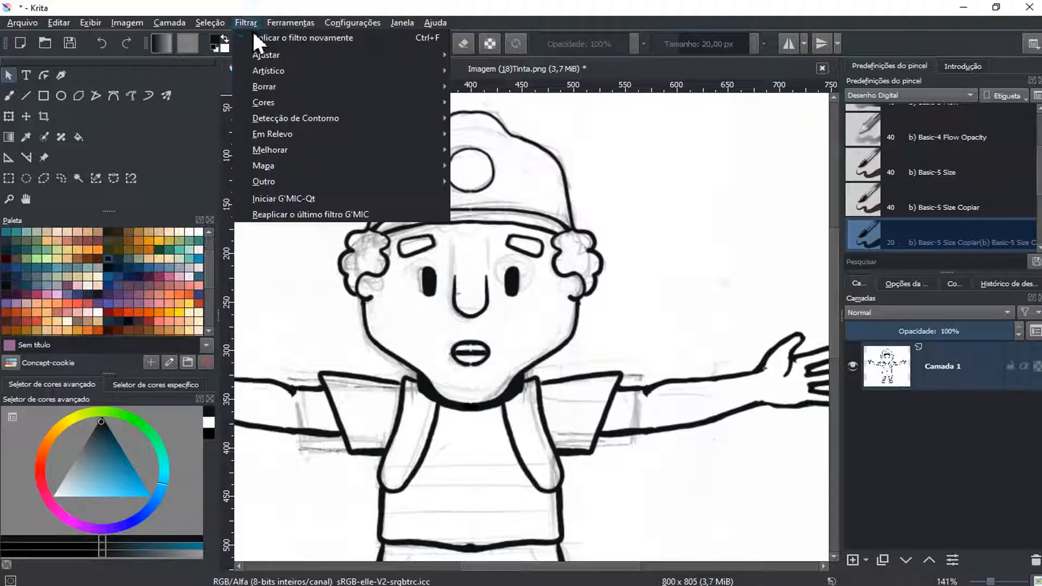
{"action": "mouse_move", "coordinate": [266, 54]}
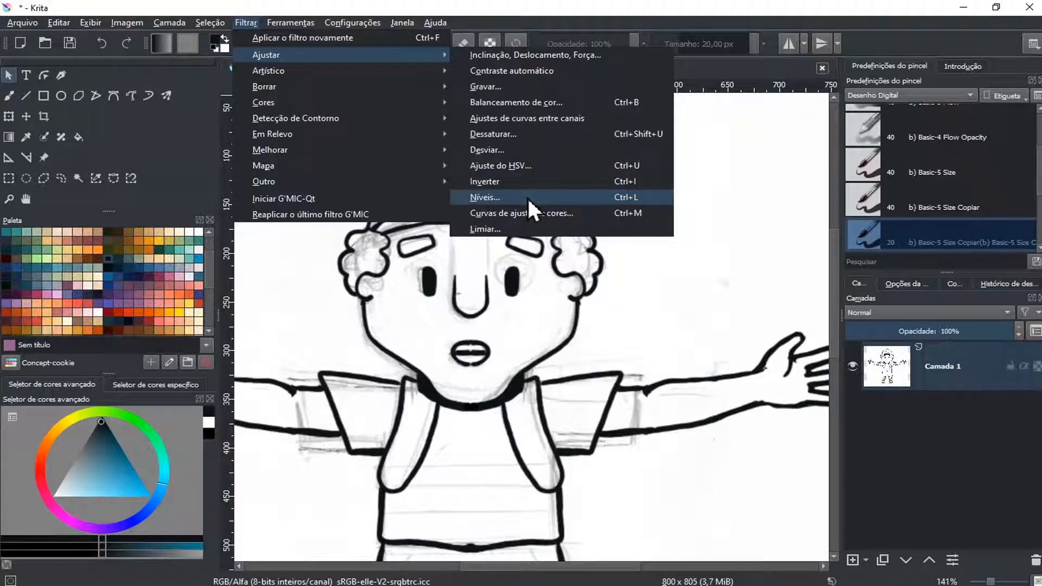
{"action": "left_click", "coordinate": [625, 199]}
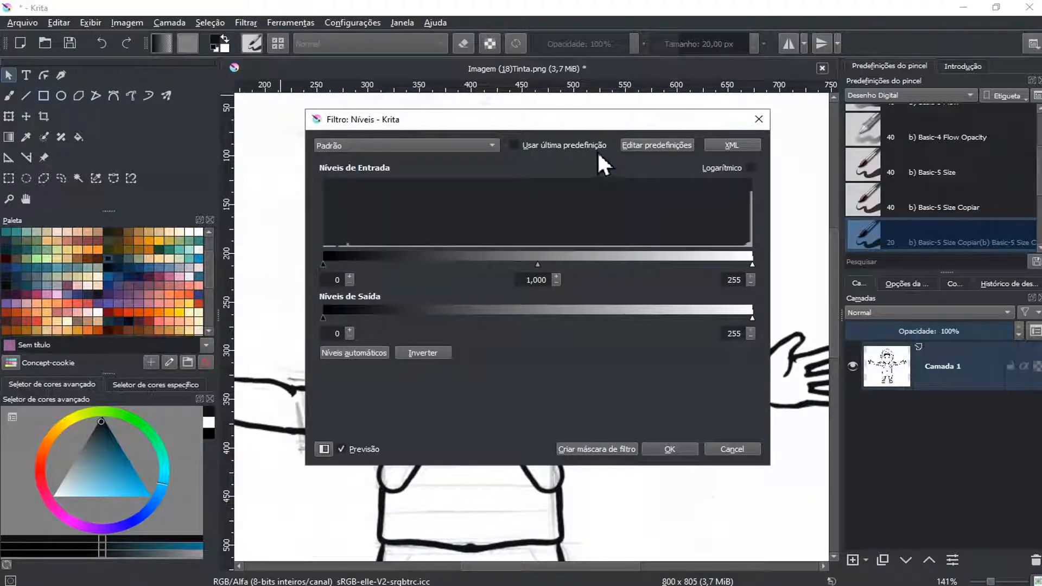
{"action": "left_click", "coordinate": [756, 120]}
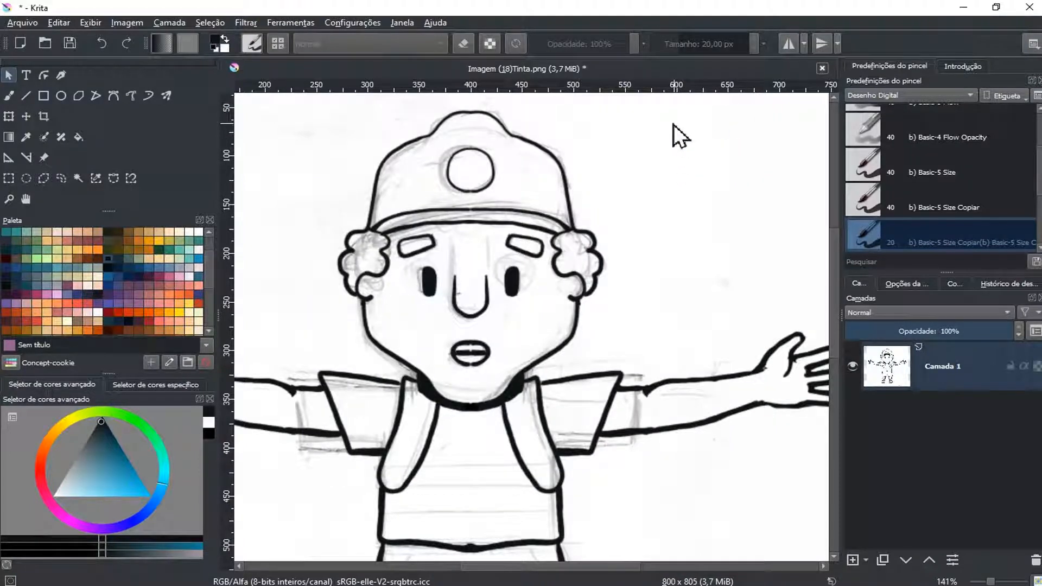
Open the Levels filter (Níveis) and place its dialog below the face so the cap and eyes stay in view
{"action": "key", "text": "ctrl+l"}
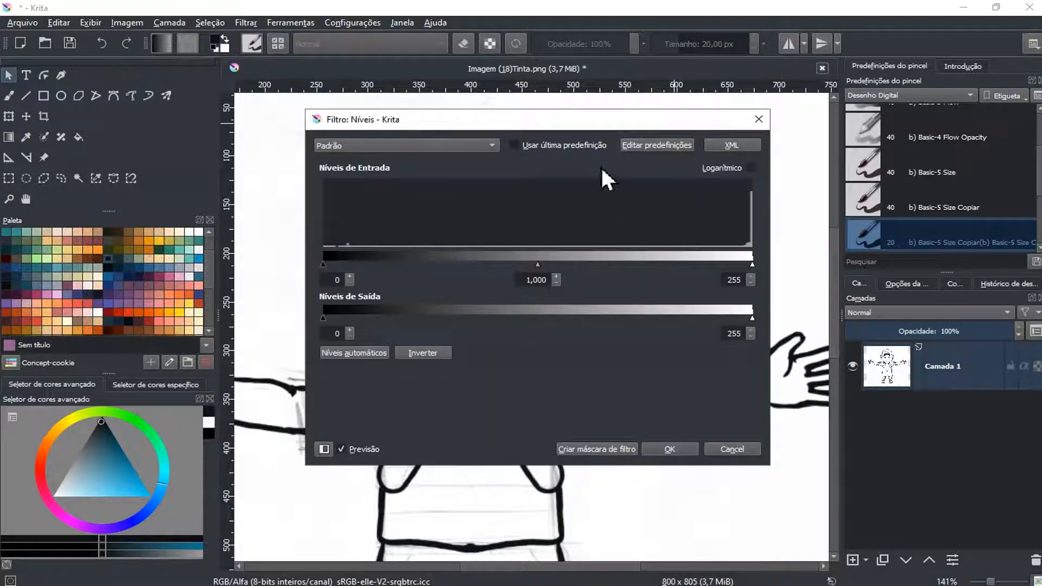
{"action": "left_click_drag", "start_coordinate": [564, 124], "coordinate": [742, 285]}
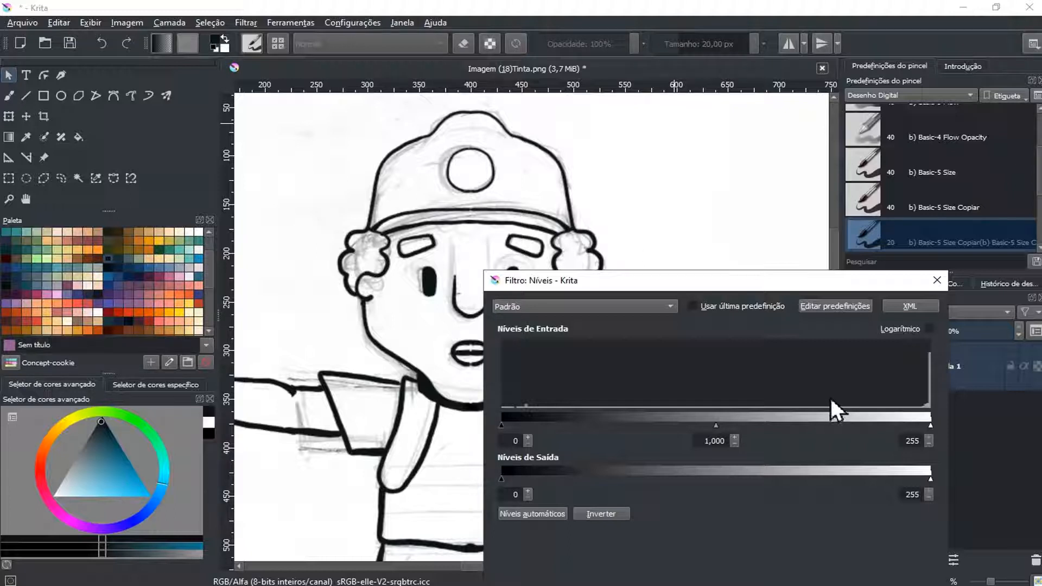
{"action": "left_click_drag", "start_coordinate": [727, 281], "coordinate": [793, 133]}
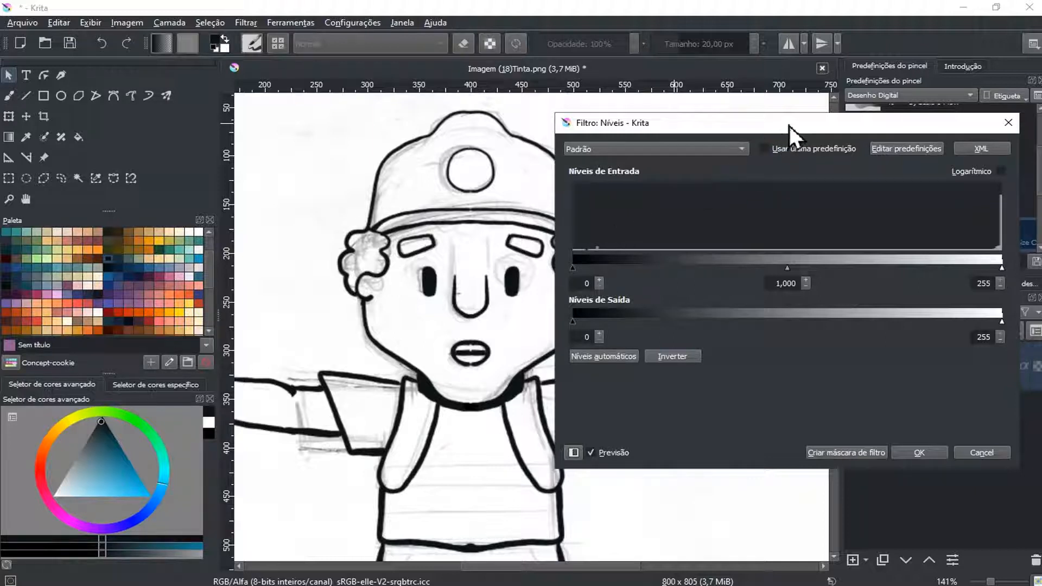
{"action": "left_click_drag", "start_coordinate": [795, 122], "coordinate": [795, 132]}
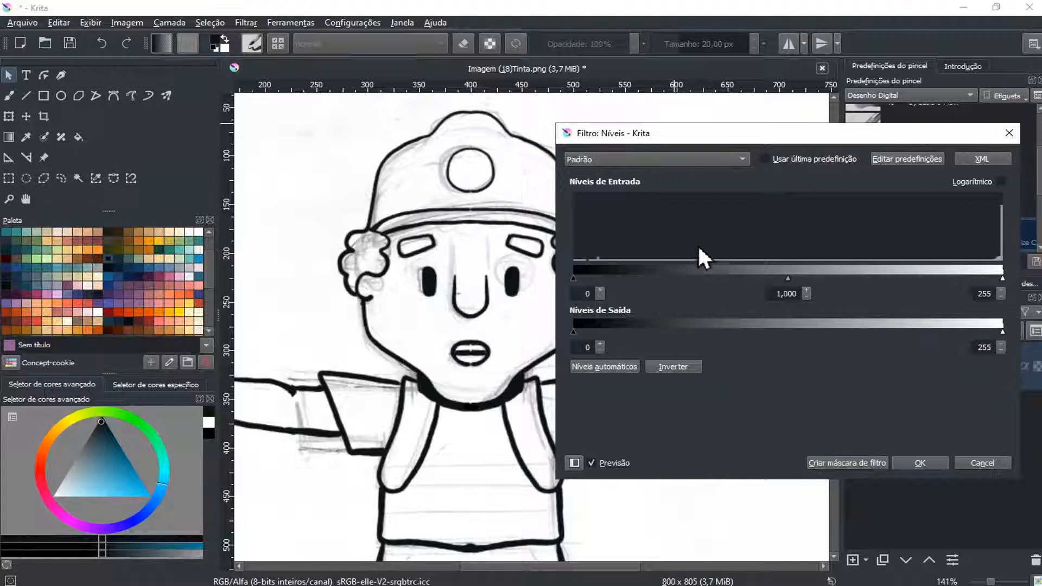
{"action": "mouse_move", "coordinate": [749, 136]}
{"action": "left_mouse_down"}
{"action": "mouse_move", "coordinate": [529, 328]}
{"action": "mouse_move", "coordinate": [471, 356]}
{"action": "left_mouse_up"}
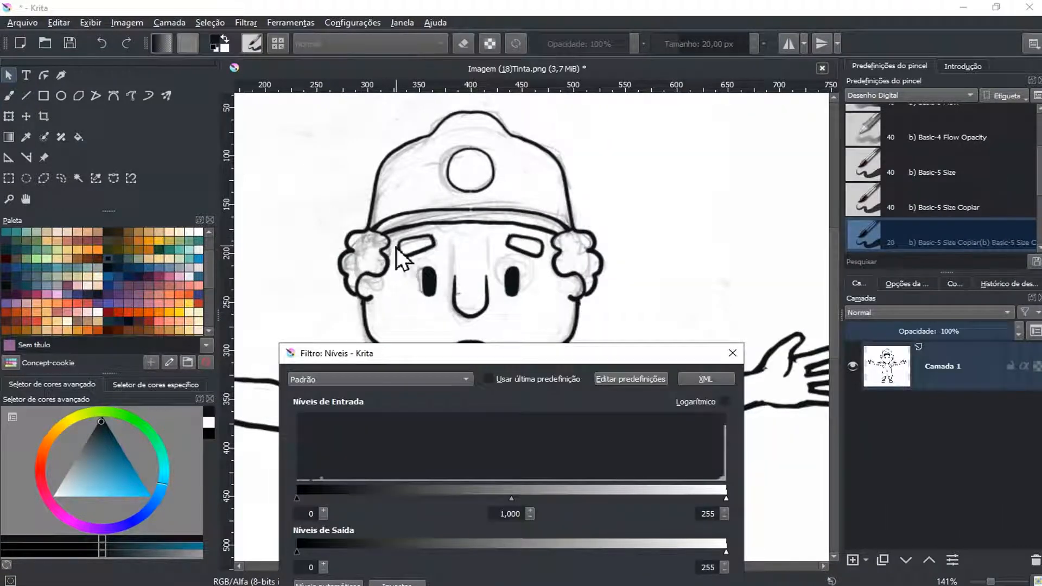
{"action": "left_click_drag", "start_coordinate": [518, 355], "coordinate": [504, 343]}
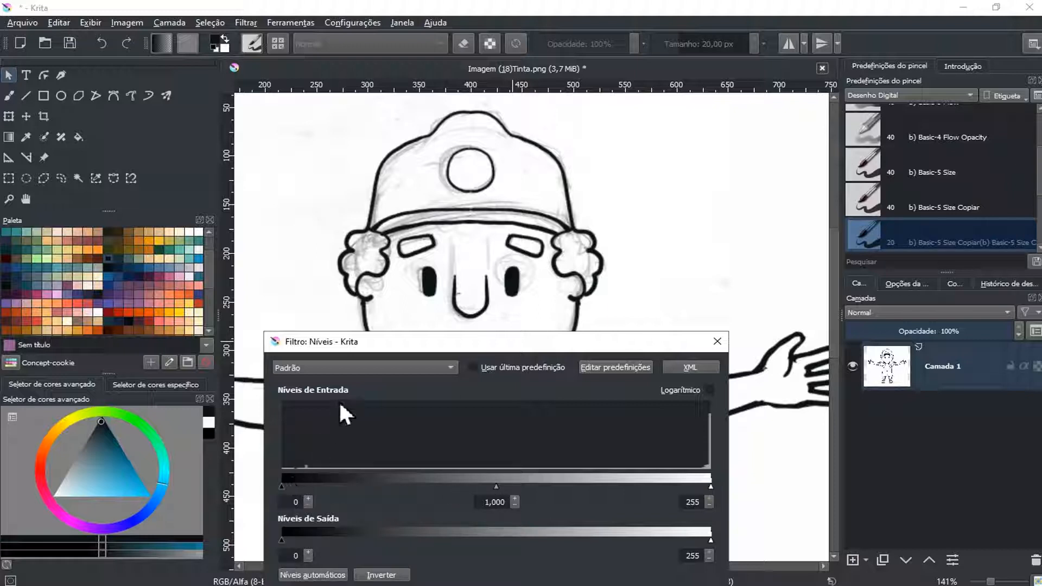
{"action": "left_click_drag", "start_coordinate": [386, 342], "coordinate": [379, 345]}
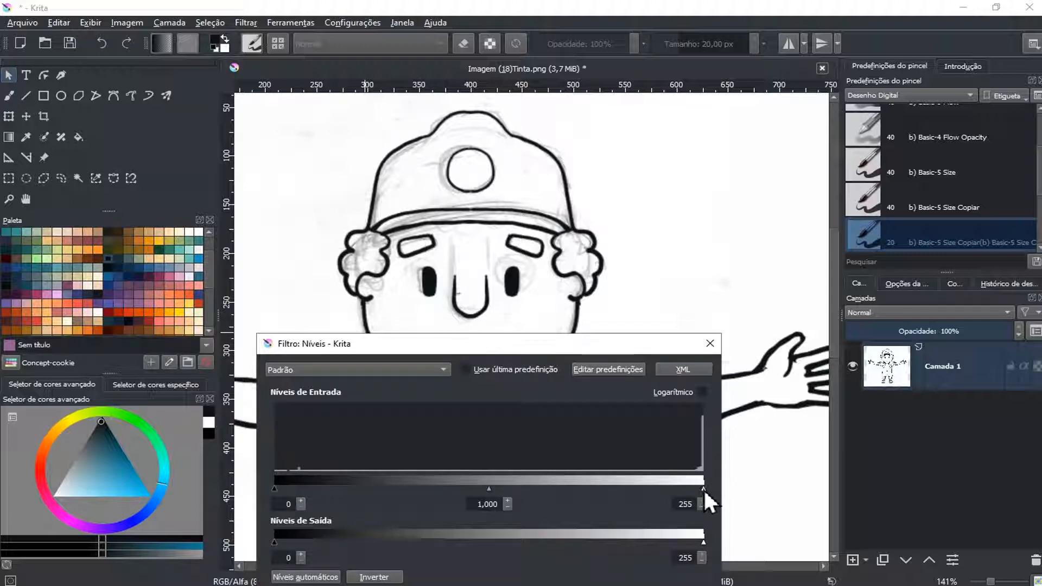
Lower the input white level to 164 and shrink the Levels dialog beside the character to preview the whole face
{"action": "left_click_drag", "start_coordinate": [701, 487], "coordinate": [667, 488]}
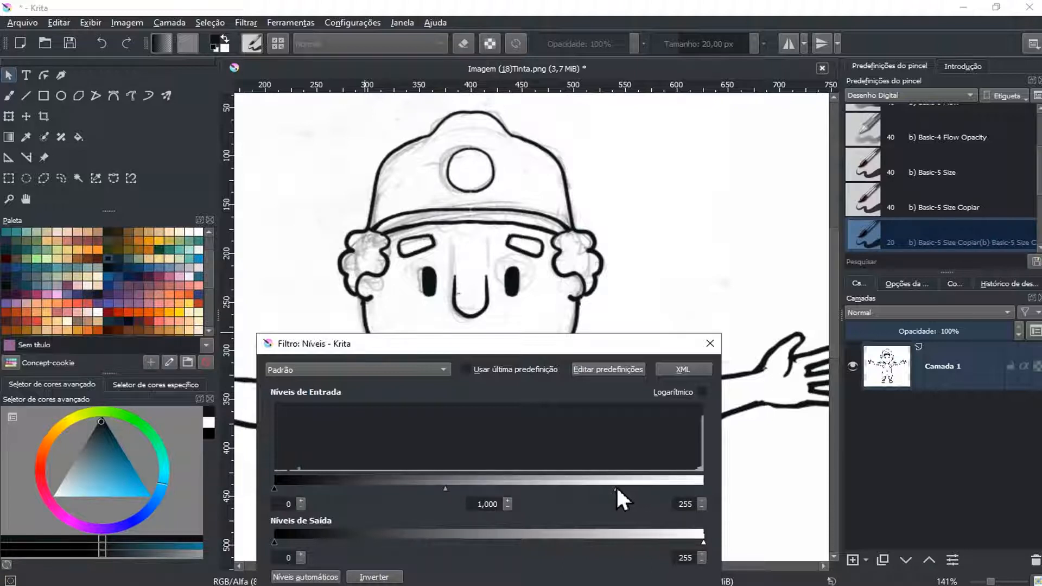
{"action": "left_click_drag", "start_coordinate": [608, 489], "coordinate": [590, 488]}
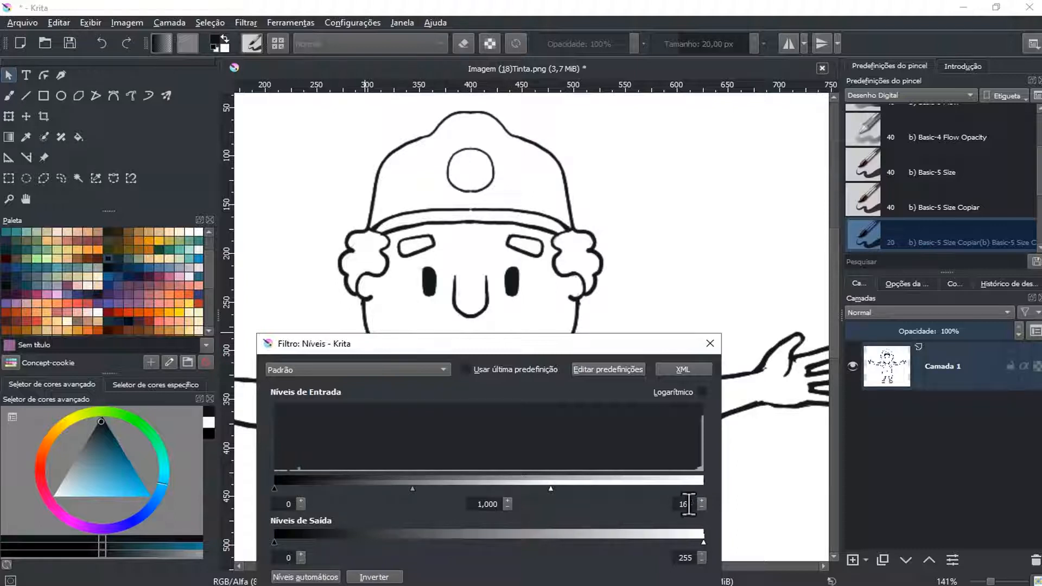
{"action": "left_click_drag", "start_coordinate": [598, 347], "coordinate": [877, 214]}
{"action": "left_click_drag", "start_coordinate": [769, 214], "coordinate": [804, 180]}
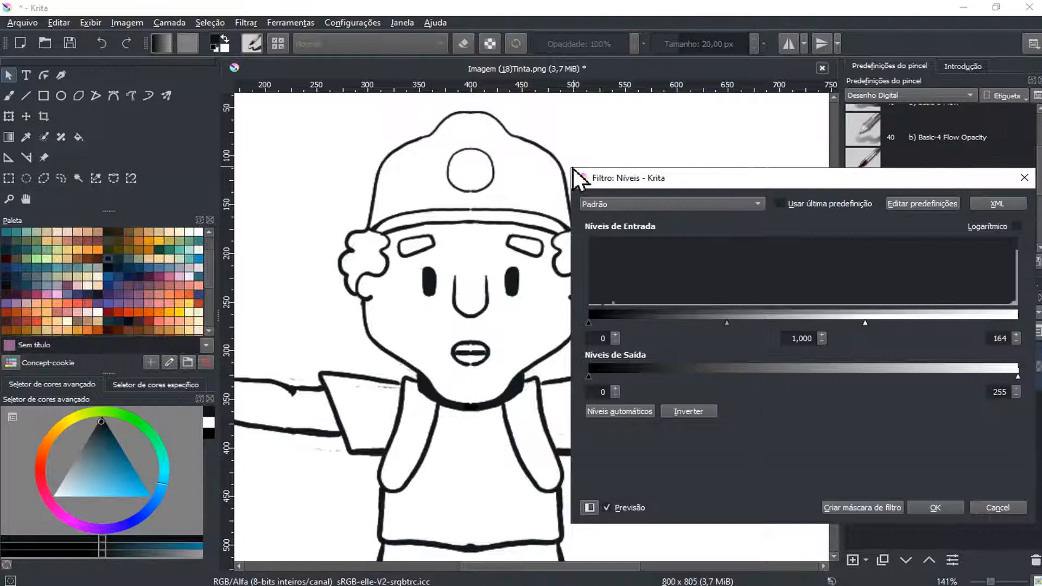
{"action": "left_click_drag", "start_coordinate": [577, 168], "coordinate": [625, 236]}
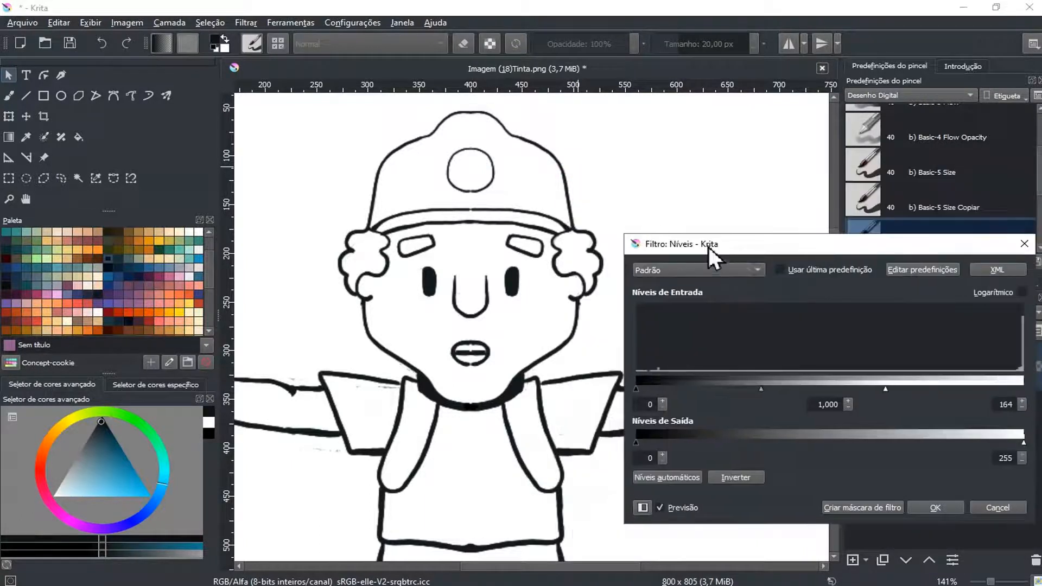
{"action": "left_click", "coordinate": [801, 233]}
{"action": "left_click", "coordinate": [803, 241]}
{"action": "left_click_drag", "start_coordinate": [805, 235], "coordinate": [805, 261]}
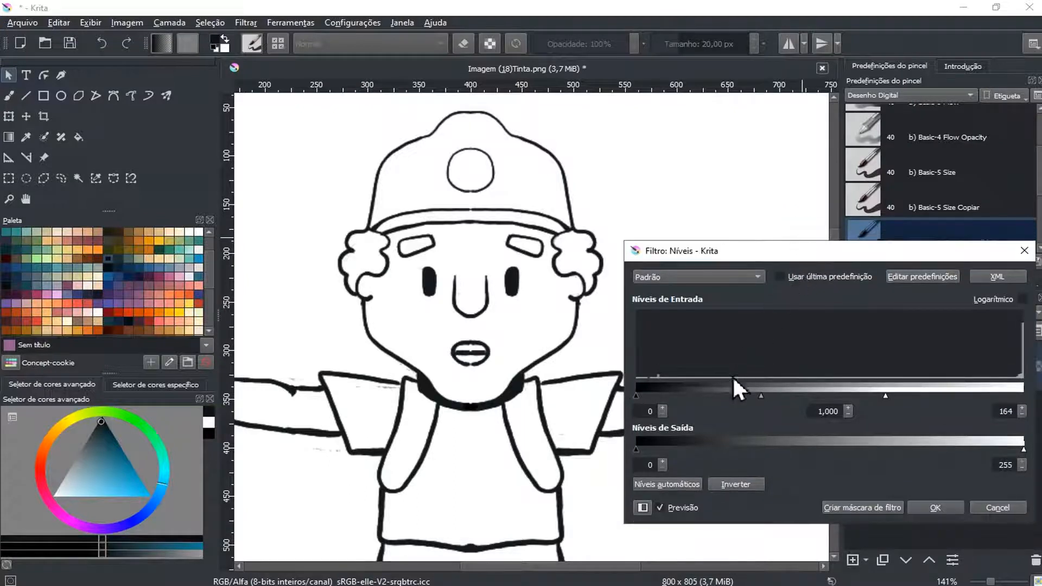
Test input white levels of 255 and 135 and an input black level of 128, restoring black to 0 and white to 255
{"action": "left_click_drag", "start_coordinate": [884, 395], "coordinate": [1024, 401]}
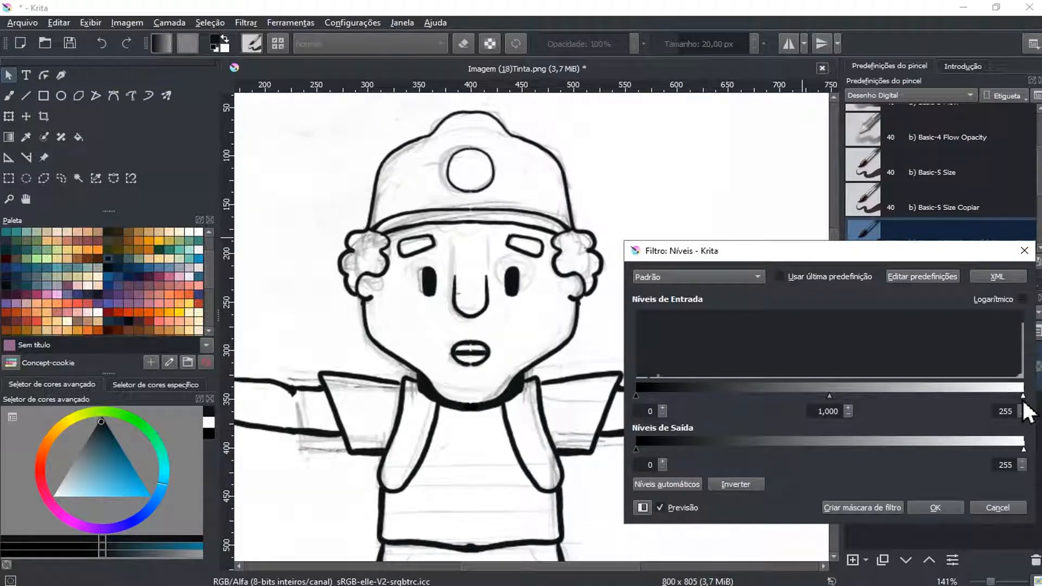
{"action": "left_click", "coordinate": [1023, 396]}
{"action": "left_click_drag", "start_coordinate": [1022, 396], "coordinate": [841, 395]}
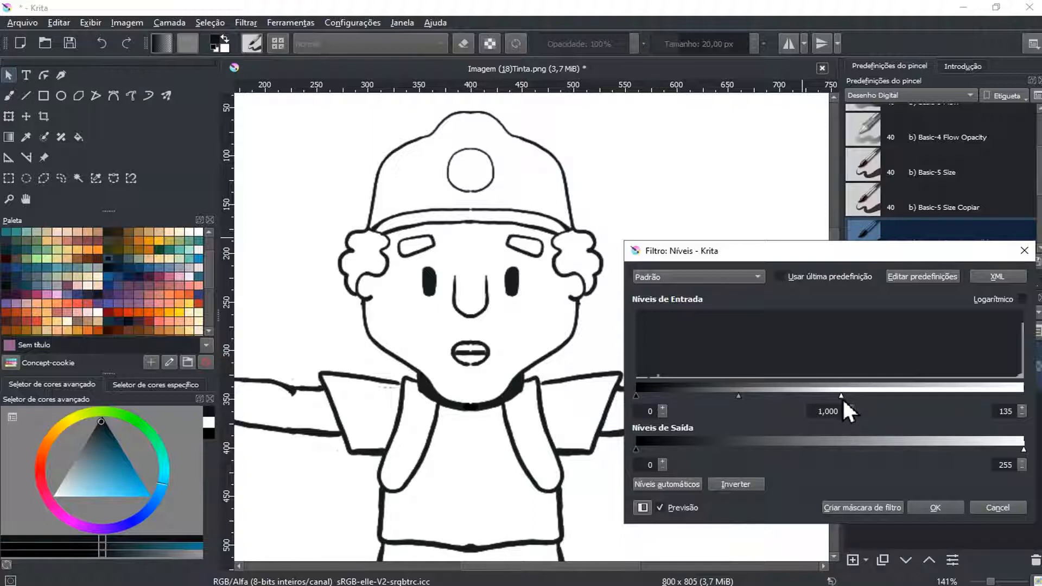
{"action": "left_click_drag", "start_coordinate": [840, 395], "coordinate": [834, 395]}
{"action": "left_click_drag", "start_coordinate": [834, 395], "coordinate": [832, 395]}
{"action": "left_click_drag", "start_coordinate": [832, 395], "coordinate": [835, 395]}
{"action": "left_click_drag", "start_coordinate": [832, 395], "coordinate": [1028, 389]}
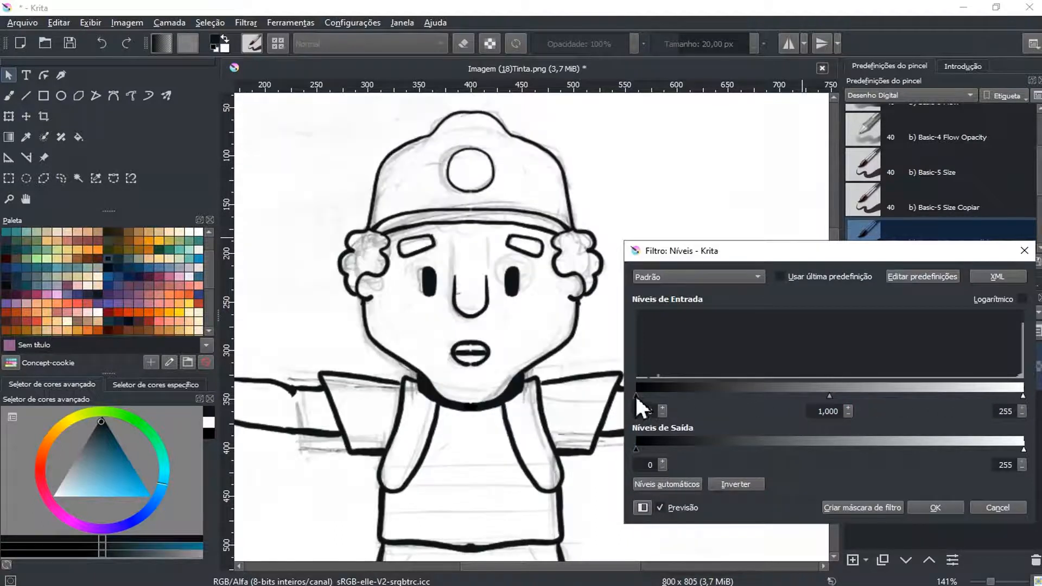
{"action": "left_click_drag", "start_coordinate": [635, 395], "coordinate": [819, 398]}
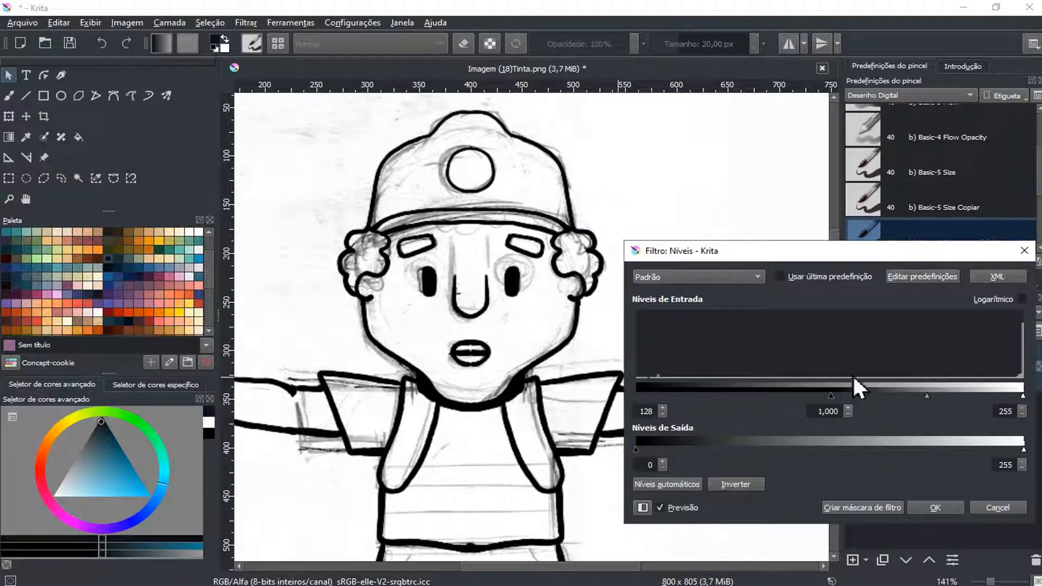
{"action": "left_click_drag", "start_coordinate": [828, 395], "coordinate": [643, 394]}
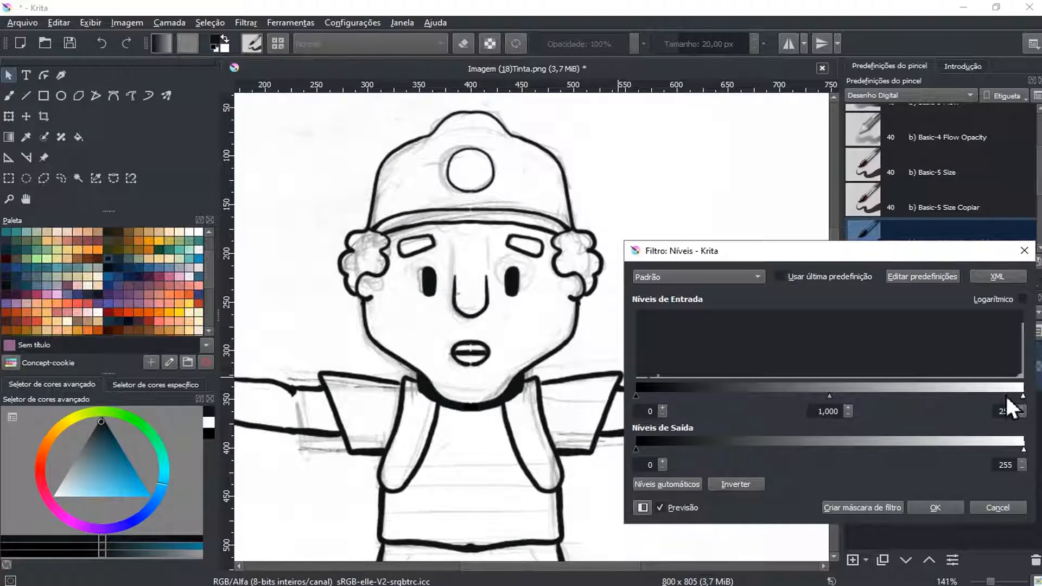
Set the input white level to 125 and apply the Levels filter to the drawing
{"action": "left_click_drag", "start_coordinate": [1022, 395], "coordinate": [825, 395]}
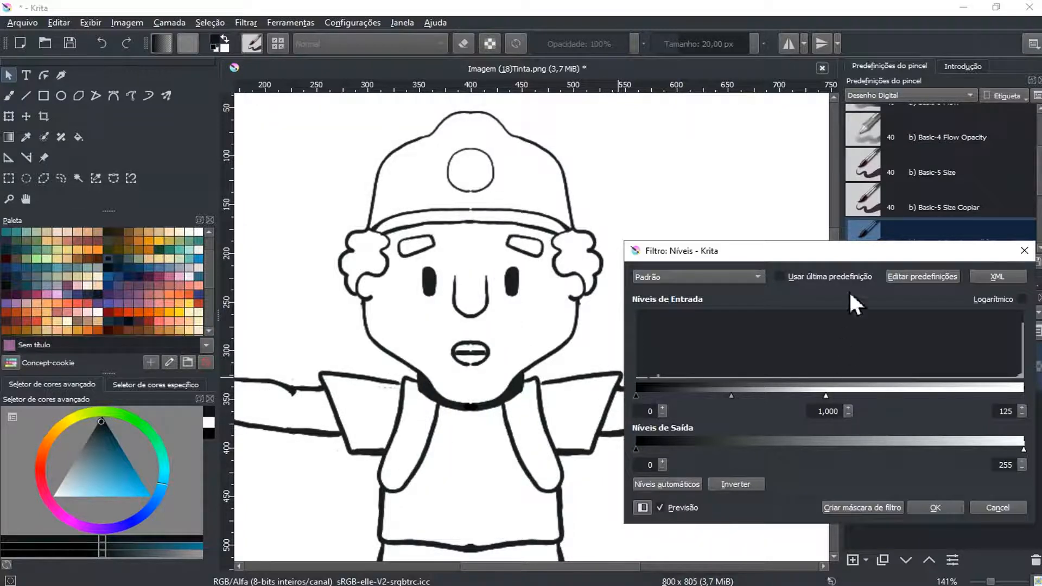
{"action": "left_click_drag", "start_coordinate": [861, 256], "coordinate": [571, 156]}
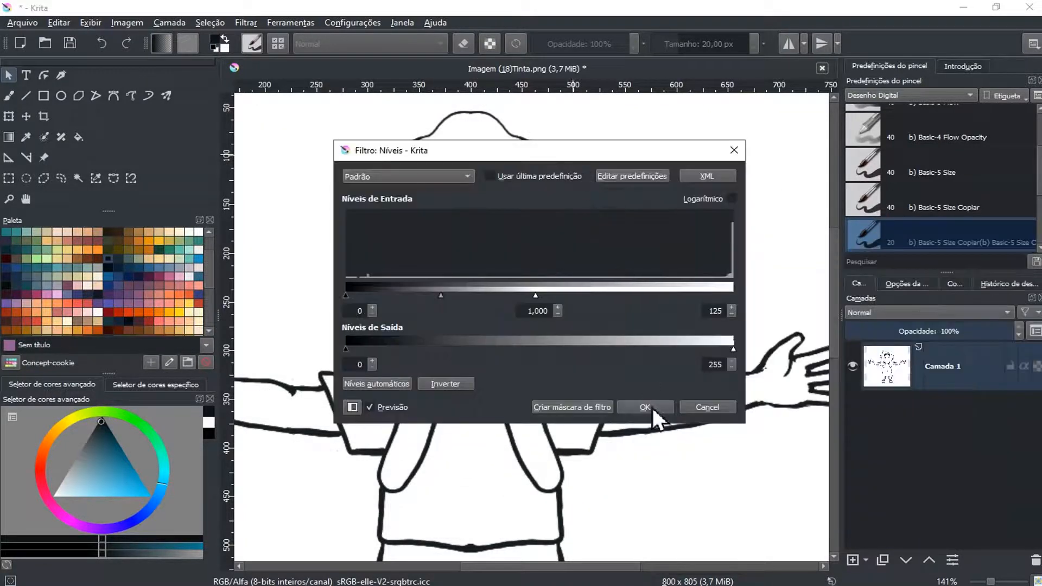
{"action": "left_click", "coordinate": [645, 406]}
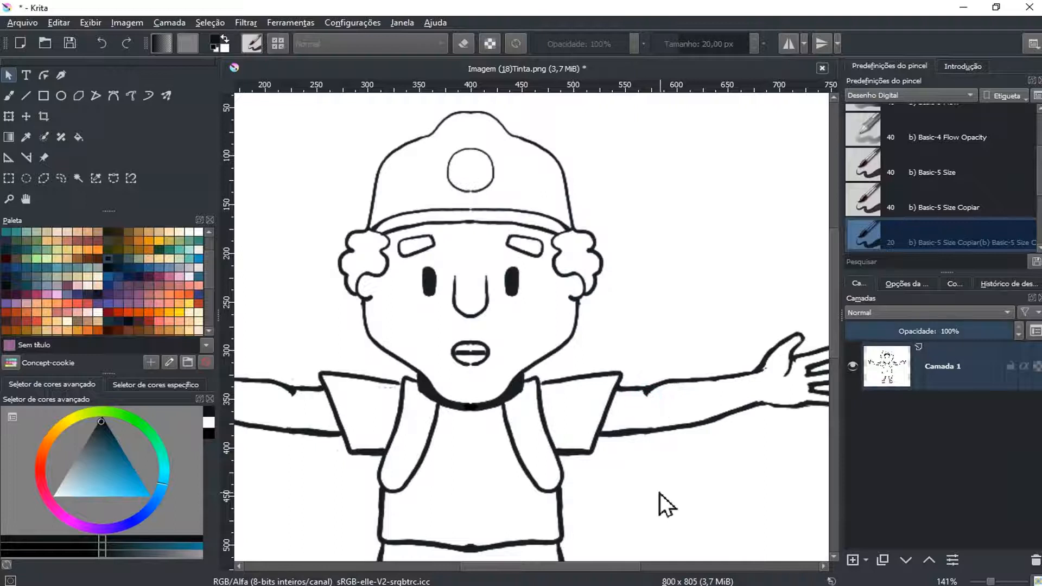
Examine the whole filtered character at several zoom levels for remaining sketch lines
{"action": "scroll", "coordinate": [578, 307], "scroll_direction": "down", "scroll_amount": 4}
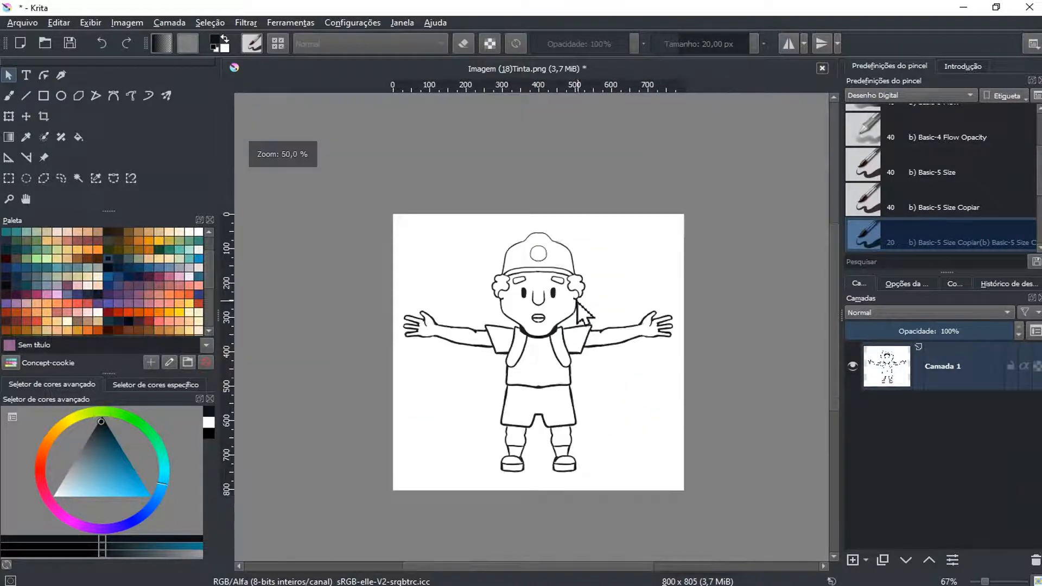
{"action": "scroll", "coordinate": [564, 326], "scroll_direction": "up", "scroll_amount": 1}
{"action": "left_click_drag", "start_coordinate": [563, 330], "coordinate": [567, 286]}
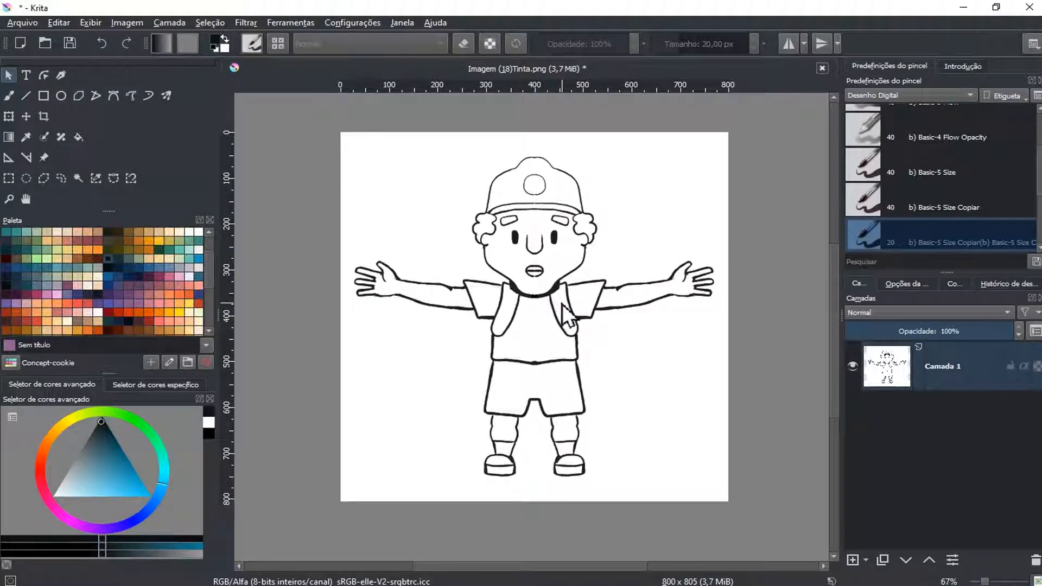
{"action": "scroll", "coordinate": [561, 302], "scroll_direction": "down", "scroll_amount": 1}
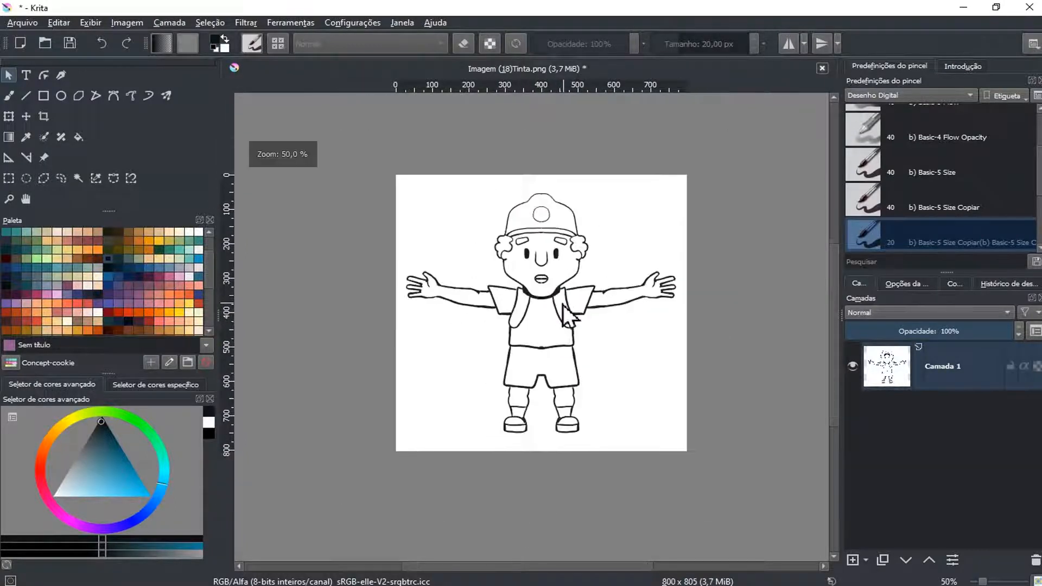
{"action": "scroll", "coordinate": [562, 304], "scroll_direction": "up", "scroll_amount": 1}
{"action": "scroll", "coordinate": [562, 303], "scroll_direction": "up", "scroll_amount": 1}
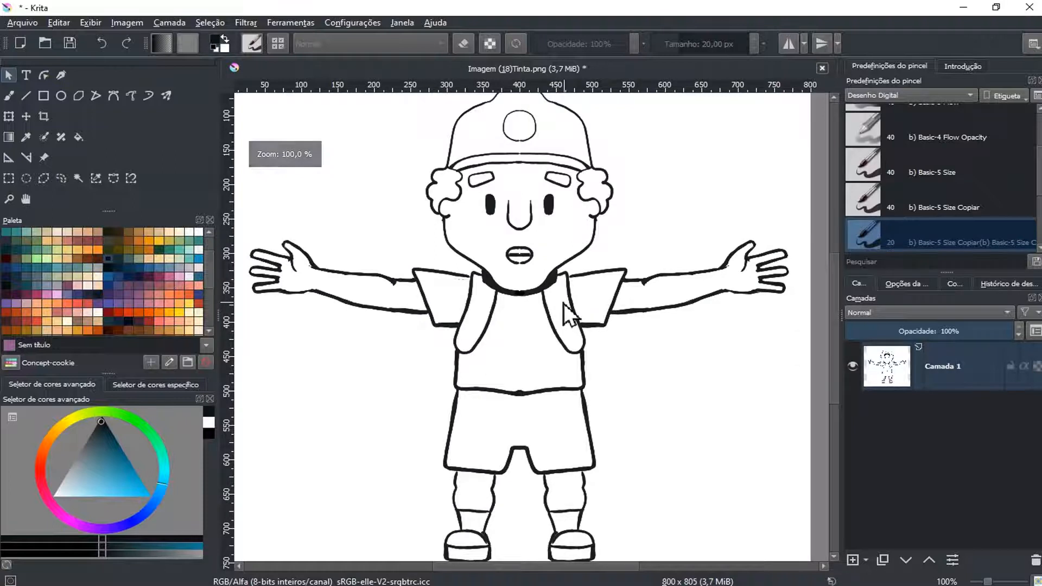
{"action": "scroll", "coordinate": [562, 303], "scroll_direction": "down", "scroll_amount": 1}
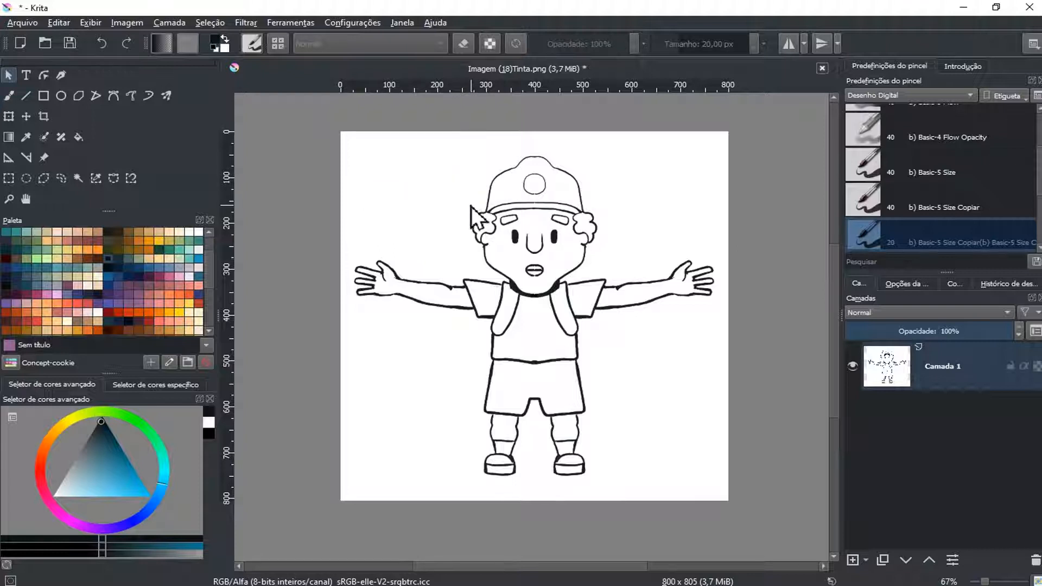
Close the small gaps in the cap's circle and the brim's upper line with a black 10 px brush
{"action": "key", "text": "b"}
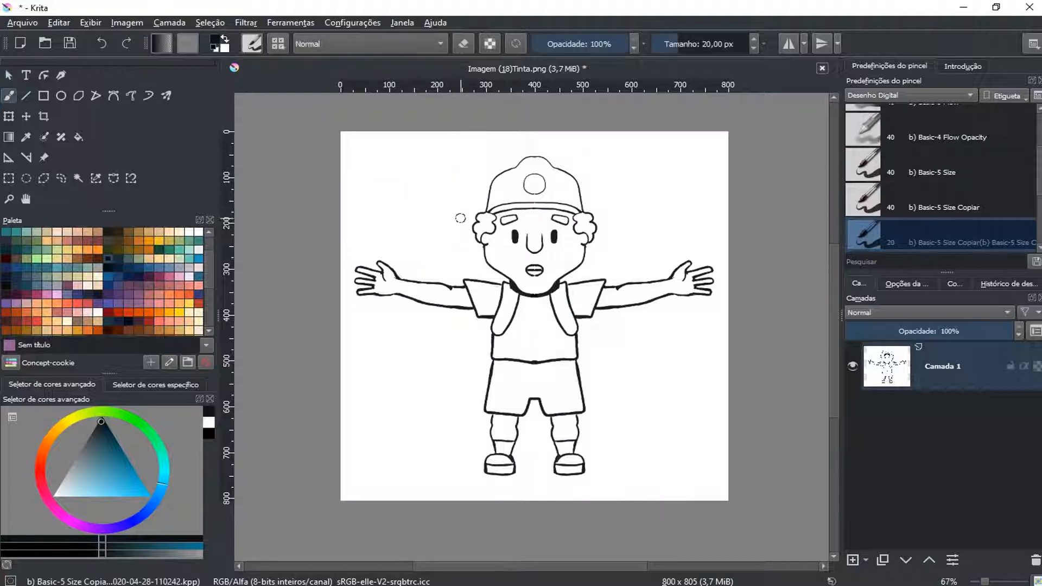
{"action": "scroll", "coordinate": [553, 199], "scroll_direction": "up", "scroll_amount": 1}
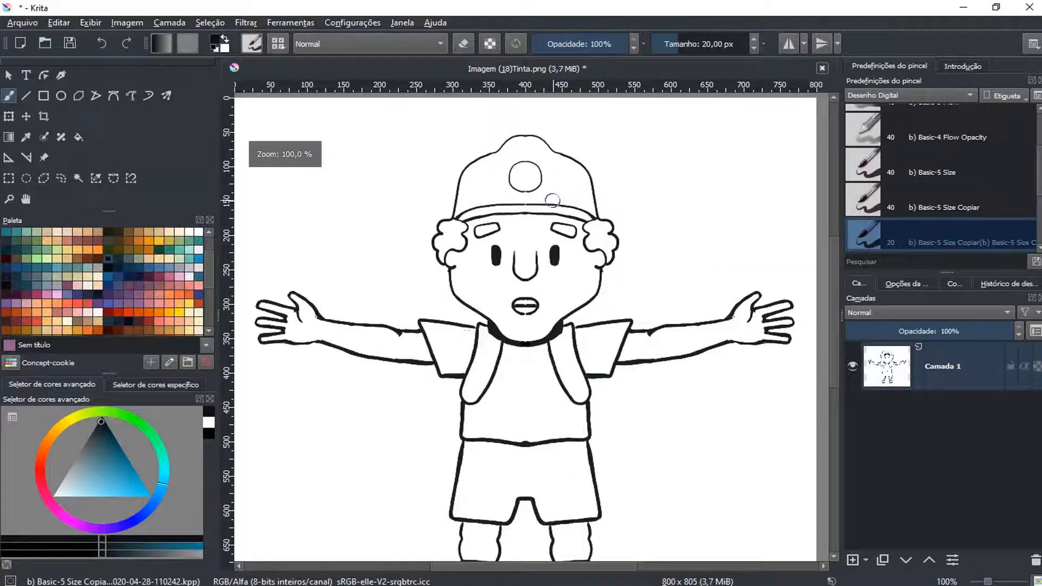
{"action": "scroll", "coordinate": [553, 201], "scroll_direction": "up", "scroll_amount": 2}
{"action": "scroll", "coordinate": [552, 200], "scroll_direction": "up", "scroll_amount": 2}
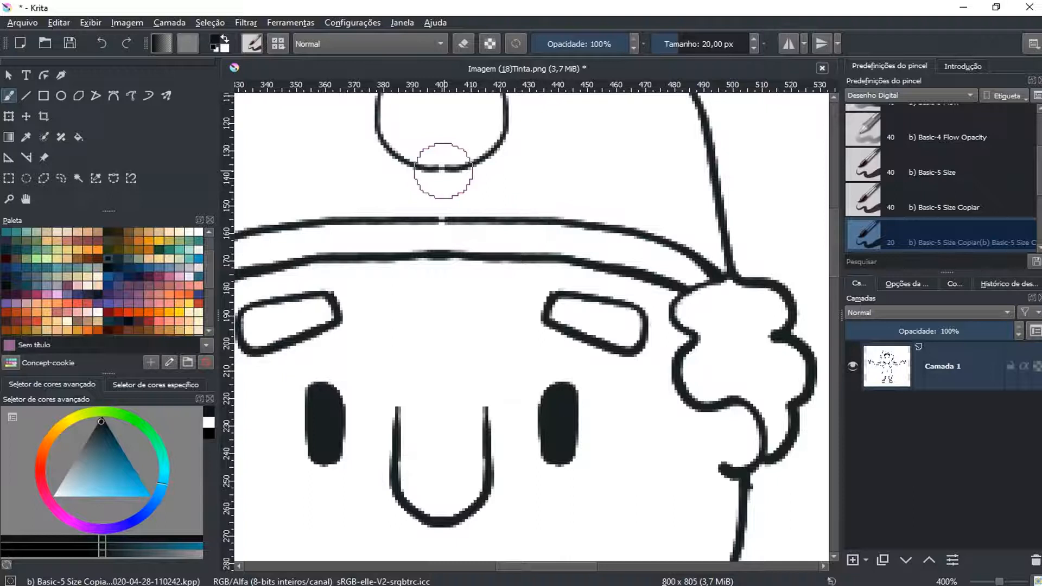
{"action": "left_click", "coordinate": [440, 170]}
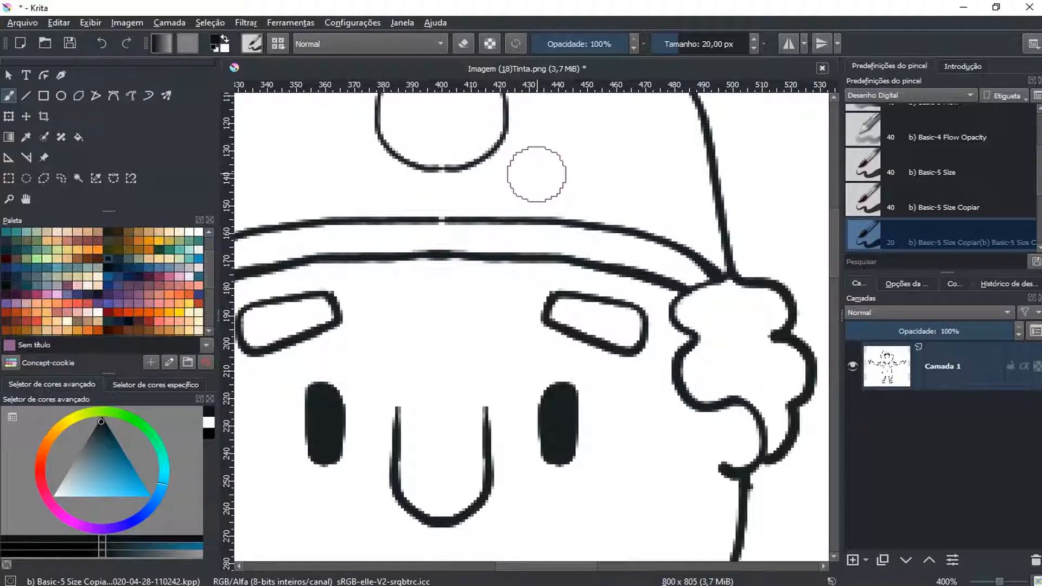
{"action": "key", "text": "bracketleft"}
{"action": "key", "text": "bracketleft"}
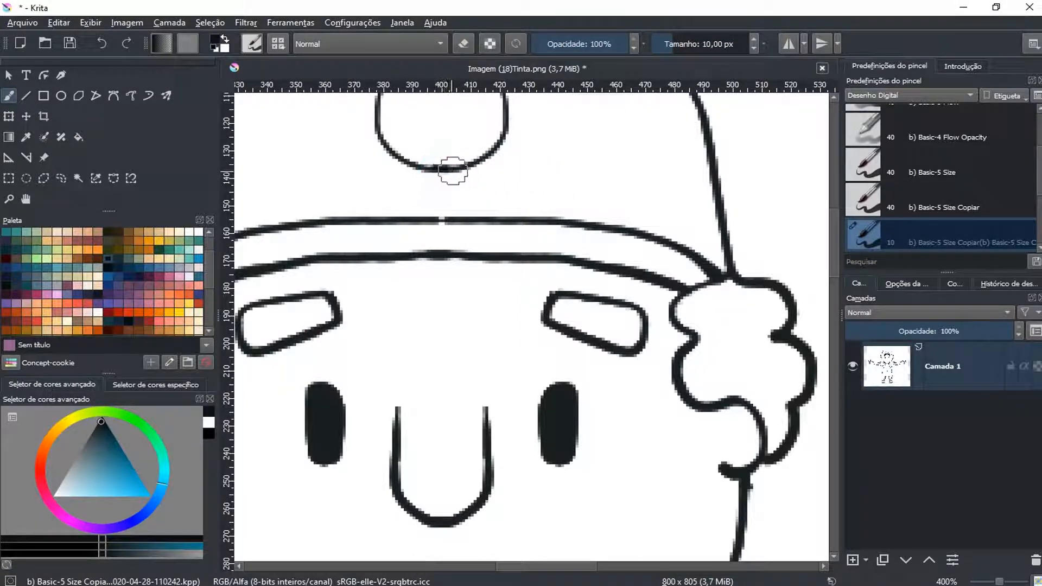
{"action": "left_click", "coordinate": [432, 221]}
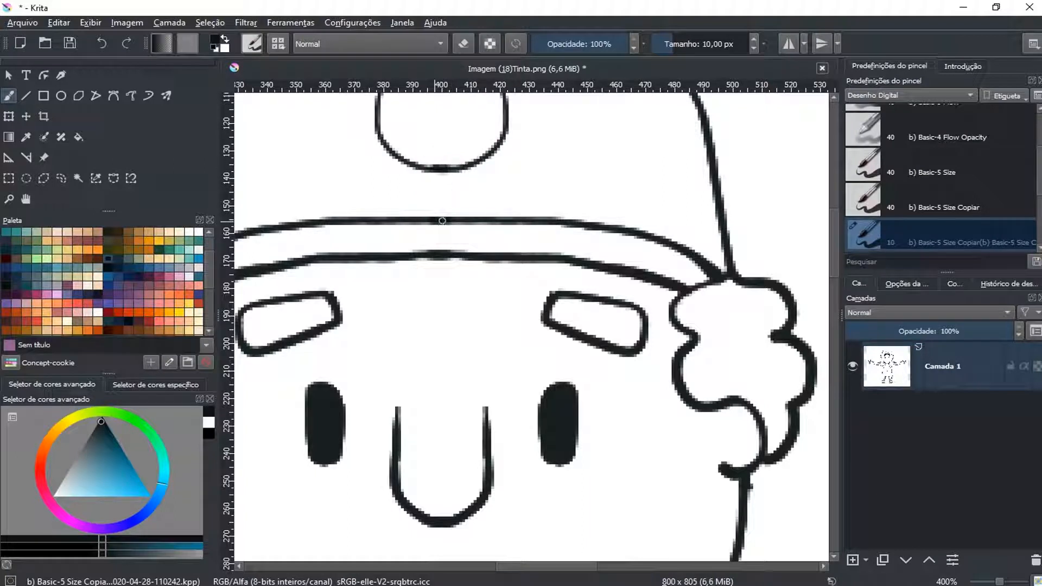
Paint over the gap in the mouth's lower outline in black with the 10 px brush
{"action": "left_click_drag", "start_coordinate": [644, 358], "coordinate": [558, 127]}
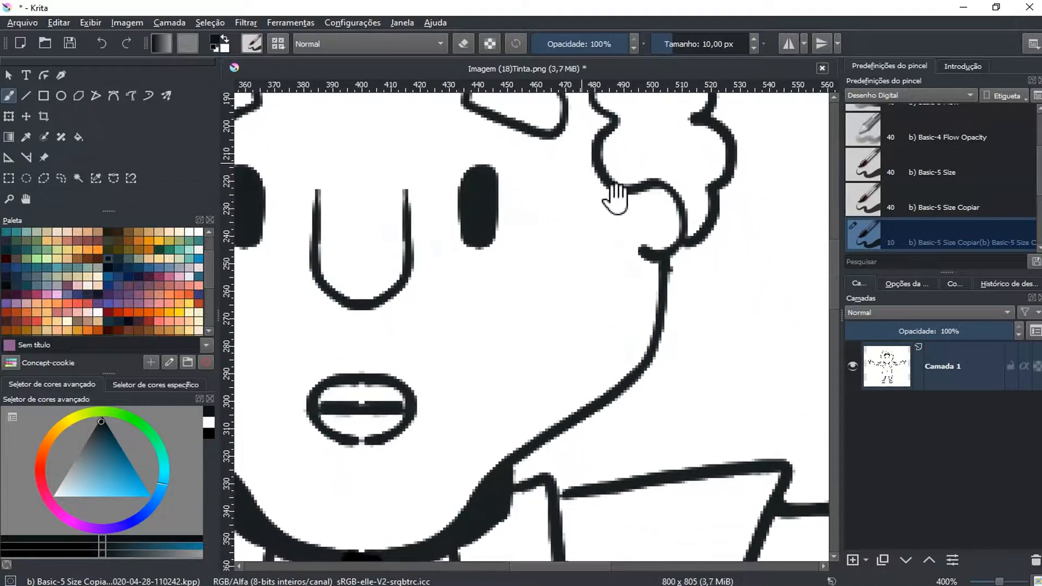
{"action": "left_click_drag", "start_coordinate": [633, 331], "coordinate": [699, 192]}
{"action": "left_click_drag", "start_coordinate": [600, 303], "coordinate": [658, 273]}
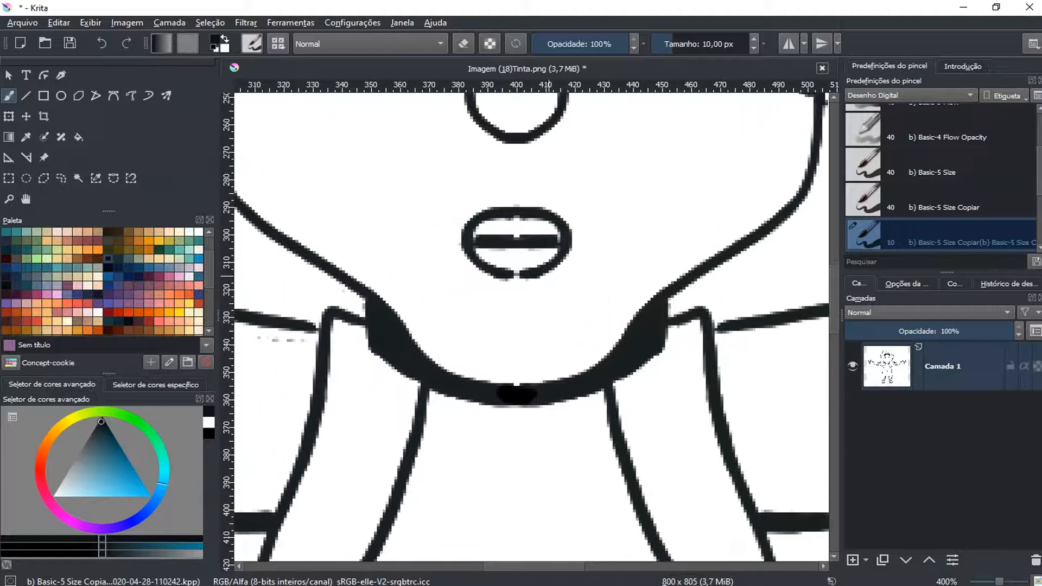
{"action": "left_click_drag", "start_coordinate": [507, 275], "coordinate": [518, 276]}
Paint out the stray grey specks inside the canvas-left sleeve, below its upper edge, with the white 10 px brush
{"action": "mouse_move", "coordinate": [542, 386]}
{"action": "left_mouse_down"}
{"action": "mouse_move", "coordinate": [559, 322]}
{"action": "mouse_move", "coordinate": [654, 184]}
{"action": "mouse_move", "coordinate": [658, 214]}
{"action": "mouse_move", "coordinate": [635, 296]}
{"action": "left_mouse_up"}
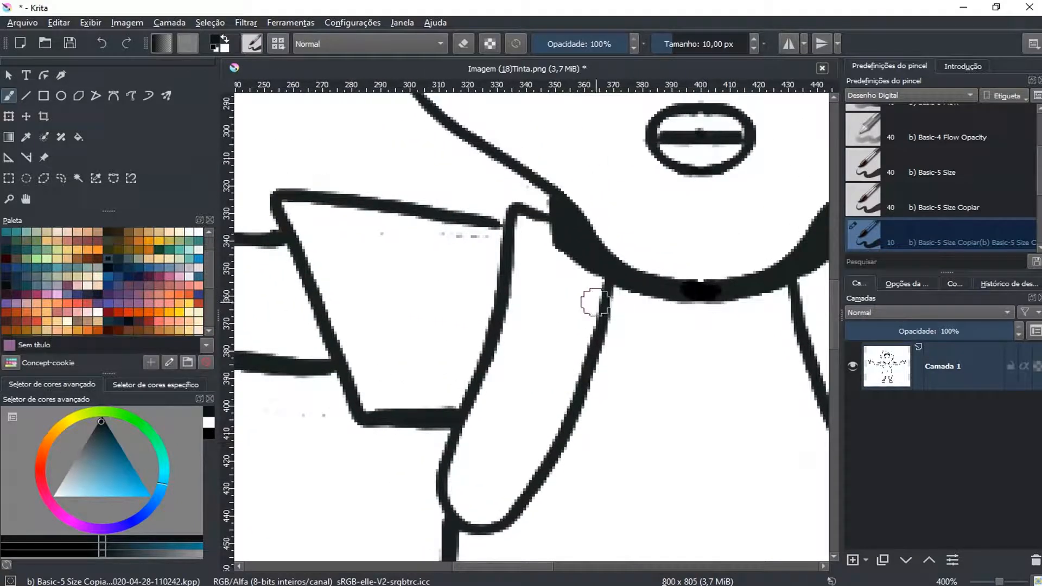
{"action": "key", "text": "x"}
{"action": "mouse_move", "coordinate": [437, 234]}
{"action": "left_mouse_down"}
{"action": "mouse_move", "coordinate": [473, 236]}
{"action": "mouse_move", "coordinate": [395, 238]}
{"action": "mouse_move", "coordinate": [339, 220]}
{"action": "left_mouse_up"}
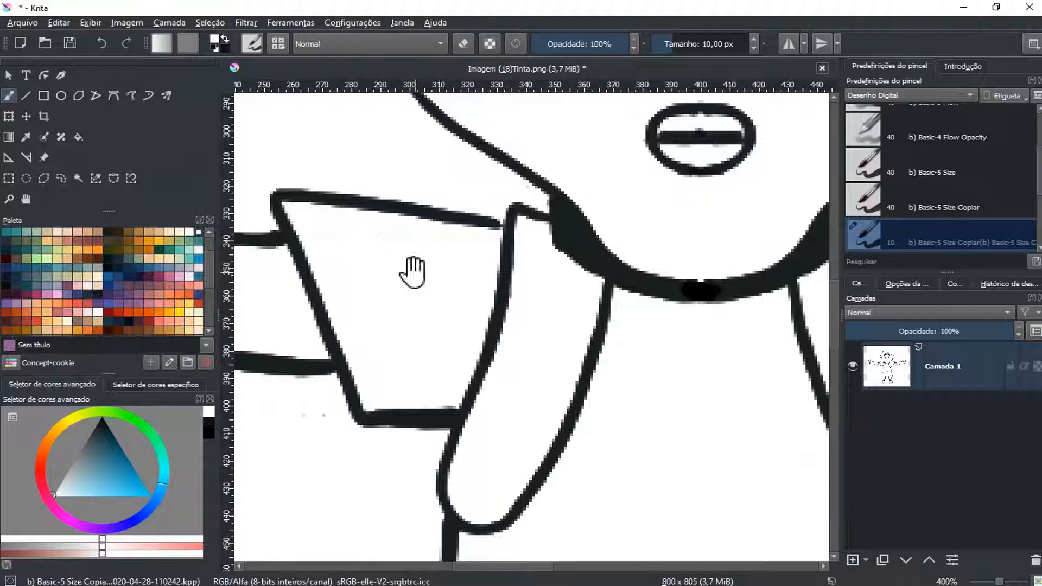
Close the gap between the canvas-left sleeve's upper edge and the strap, and touch up that arm's lower wrist outline with the black 10 px brush
{"action": "left_click_drag", "start_coordinate": [412, 272], "coordinate": [493, 275]}
{"action": "key", "text": "x"}
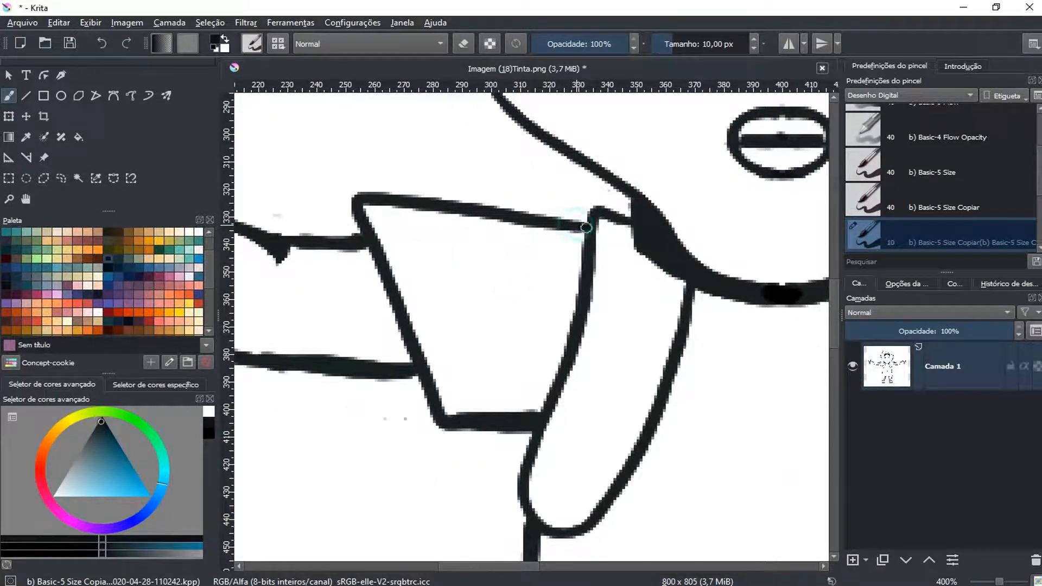
{"action": "mouse_move", "coordinate": [395, 298]}
{"action": "left_mouse_down"}
{"action": "mouse_move", "coordinate": [553, 255]}
{"action": "mouse_move", "coordinate": [691, 235]}
{"action": "mouse_move", "coordinate": [626, 263]}
{"action": "mouse_move", "coordinate": [686, 257]}
{"action": "left_mouse_up"}
{"action": "left_click_drag", "start_coordinate": [601, 221], "coordinate": [604, 300]}
{"action": "left_click_drag", "start_coordinate": [533, 343], "coordinate": [442, 352]}
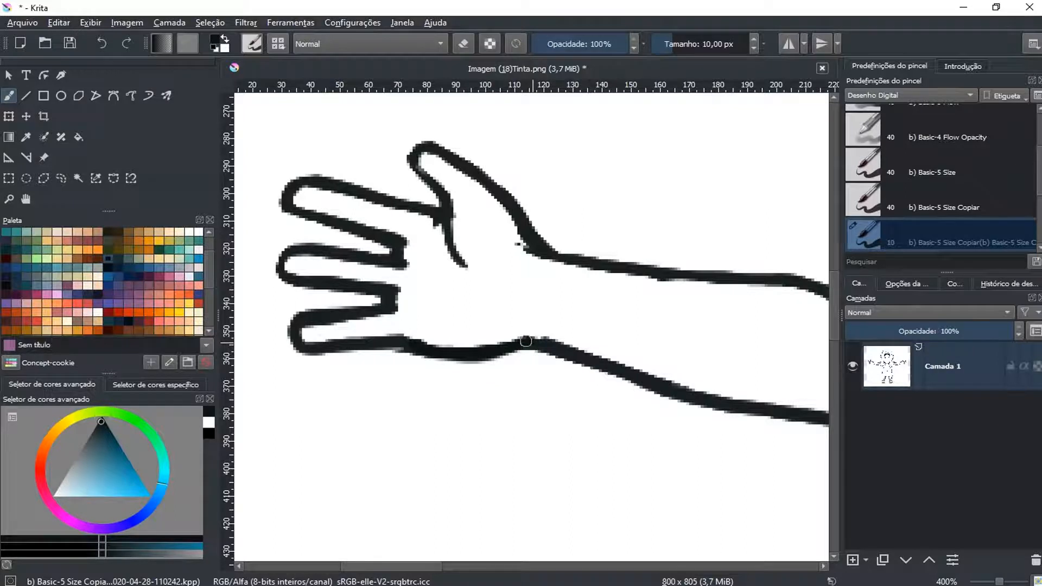
{"action": "left_click_drag", "start_coordinate": [632, 344], "coordinate": [378, 303]}
{"action": "left_click_drag", "start_coordinate": [735, 331], "coordinate": [381, 298]}
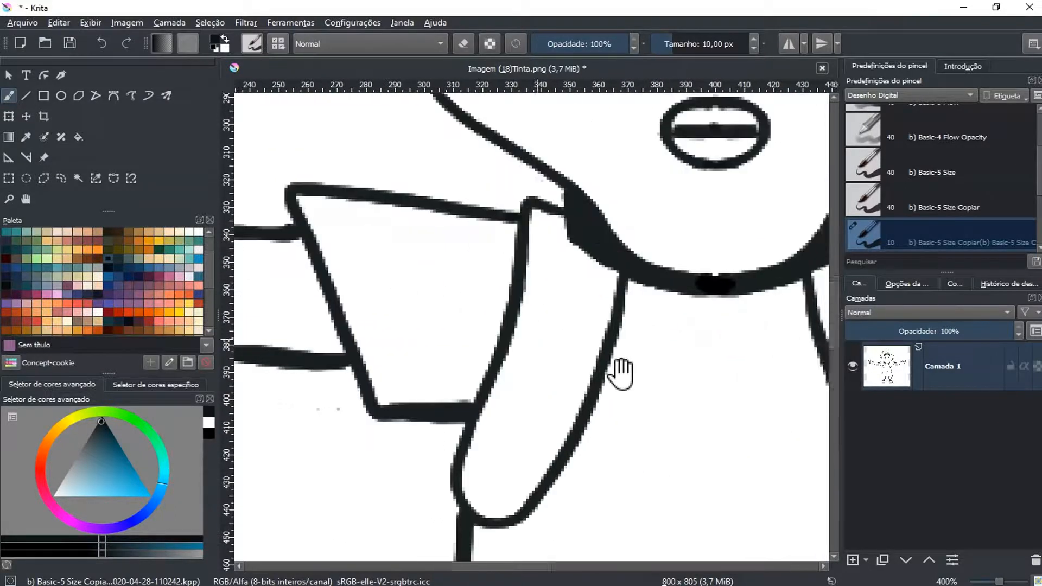
Join the canvas-right leg's outlines to the hem of the shorts with the black 10 px brush
{"action": "left_click_drag", "start_coordinate": [659, 388], "coordinate": [581, 120]}
{"action": "left_click_drag", "start_coordinate": [729, 252], "coordinate": [445, 140]}
{"action": "left_click_drag", "start_coordinate": [481, 300], "coordinate": [635, 84]}
{"action": "left_click_drag", "start_coordinate": [491, 270], "coordinate": [662, 135]}
{"action": "mouse_move", "coordinate": [580, 268]}
{"action": "left_mouse_down"}
{"action": "mouse_move", "coordinate": [634, 160]}
{"action": "mouse_move", "coordinate": [618, 239]}
{"action": "left_mouse_up"}
{"action": "mouse_move", "coordinate": [586, 468]}
{"action": "left_mouse_down"}
{"action": "mouse_move", "coordinate": [569, 432]}
{"action": "mouse_move", "coordinate": [575, 438]}
{"action": "left_mouse_up"}
{"action": "left_click_drag", "start_coordinate": [593, 488], "coordinate": [556, 408]}
{"action": "mouse_move", "coordinate": [784, 265]}
{"action": "left_mouse_down"}
{"action": "mouse_move", "coordinate": [516, 328]}
{"action": "mouse_move", "coordinate": [494, 323]}
{"action": "left_mouse_up"}
{"action": "left_click_drag", "start_coordinate": [554, 397], "coordinate": [531, 446]}
{"action": "left_click_drag", "start_coordinate": [549, 410], "coordinate": [532, 449]}
{"action": "left_click_drag", "start_coordinate": [620, 389], "coordinate": [570, 452]}
{"action": "left_click_drag", "start_coordinate": [452, 231], "coordinate": [455, 242]}
{"action": "left_click_drag", "start_coordinate": [608, 222], "coordinate": [611, 240]}
{"action": "left_click_drag", "start_coordinate": [610, 222], "coordinate": [611, 224]}
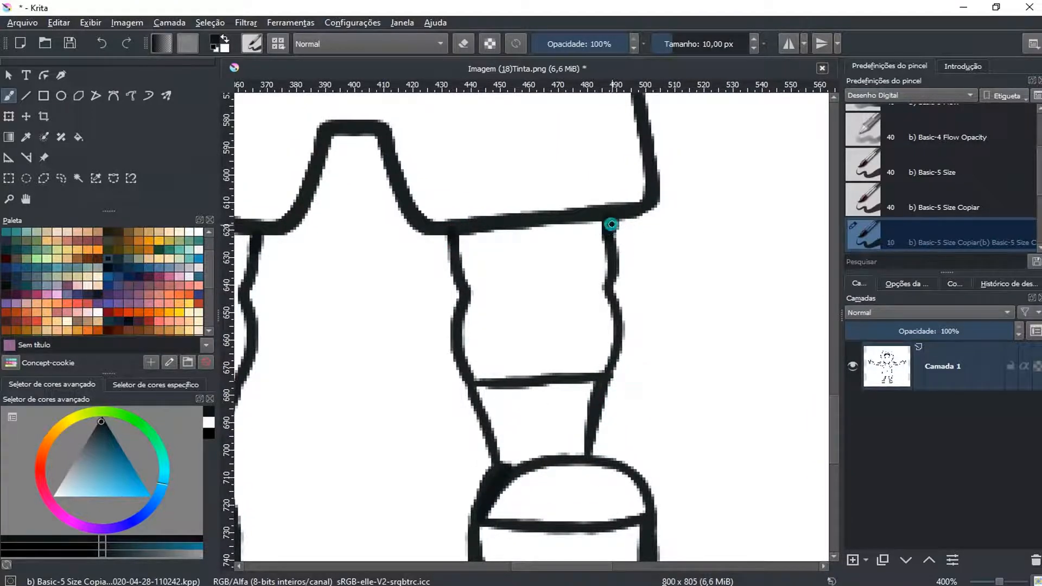
Close the gap between the canvas-right sleeve's upper edge and the backpack strap with the black 10 px brush
{"action": "left_click_drag", "start_coordinate": [639, 186], "coordinate": [639, 400]}
{"action": "left_click_drag", "start_coordinate": [628, 284], "coordinate": [641, 334]}
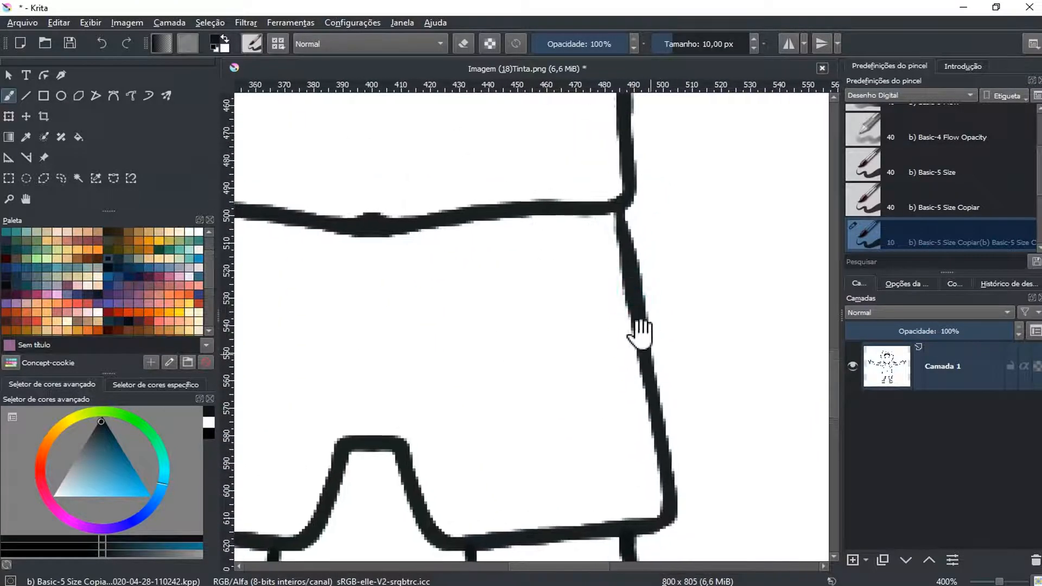
{"action": "left_click_drag", "start_coordinate": [618, 221], "coordinate": [582, 293]}
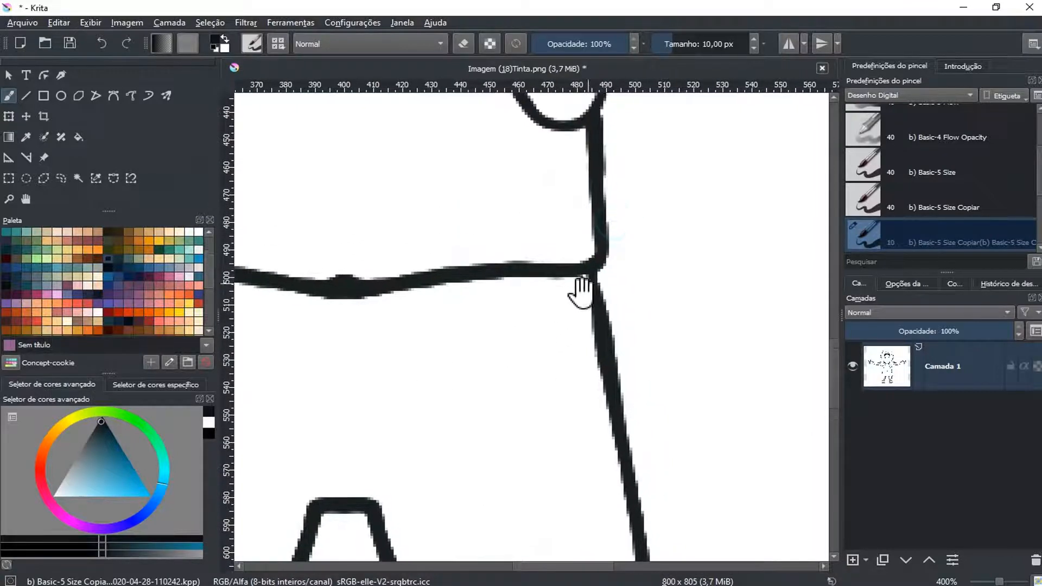
{"action": "left_click_drag", "start_coordinate": [594, 175], "coordinate": [554, 279]}
{"action": "left_click_drag", "start_coordinate": [578, 231], "coordinate": [571, 392]}
{"action": "left_click_drag", "start_coordinate": [577, 281], "coordinate": [600, 317]}
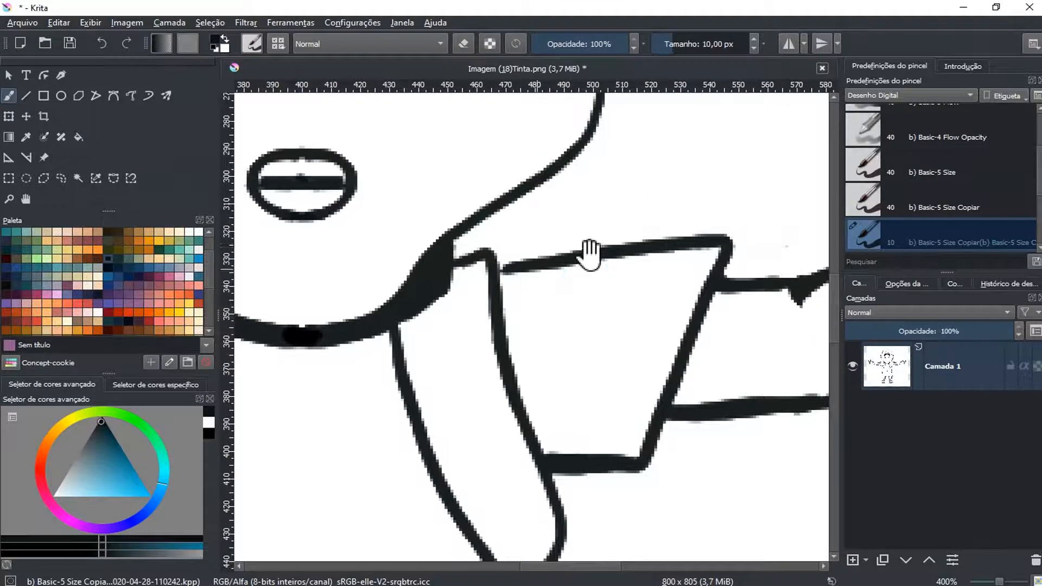
{"action": "left_click_drag", "start_coordinate": [605, 249], "coordinate": [675, 344]}
{"action": "left_click_drag", "start_coordinate": [693, 256], "coordinate": [644, 333]}
Redraw the canvas-right palm's lower outline from the little finger to the wrist in black, undoing the first, too thick stroke
{"action": "left_click_drag", "start_coordinate": [737, 373], "coordinate": [585, 327]}
{"action": "left_click_drag", "start_coordinate": [701, 372], "coordinate": [589, 207]}
{"action": "mouse_move", "coordinate": [683, 274]}
{"action": "left_mouse_down"}
{"action": "mouse_move", "coordinate": [629, 345]}
{"action": "mouse_move", "coordinate": [710, 198]}
{"action": "mouse_move", "coordinate": [576, 325]}
{"action": "mouse_move", "coordinate": [649, 289]}
{"action": "mouse_move", "coordinate": [476, 346]}
{"action": "mouse_move", "coordinate": [644, 350]}
{"action": "mouse_move", "coordinate": [596, 364]}
{"action": "mouse_move", "coordinate": [523, 347]}
{"action": "left_mouse_up"}
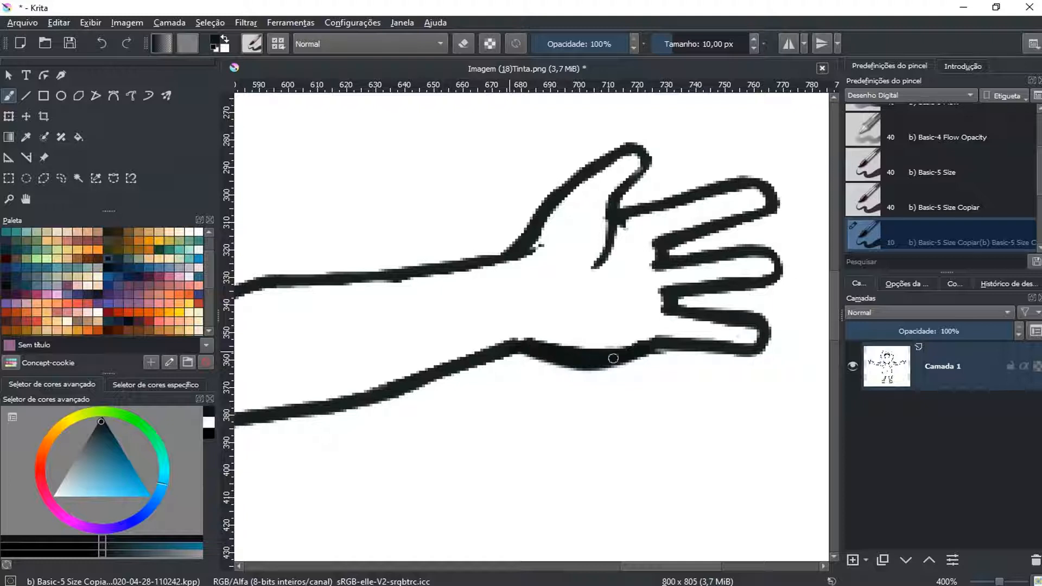
{"action": "key", "text": "ctrl+z"}
{"action": "mouse_move", "coordinate": [654, 342]}
{"action": "left_mouse_down"}
{"action": "mouse_move", "coordinate": [576, 360]}
{"action": "mouse_move", "coordinate": [536, 348]}
{"action": "mouse_move", "coordinate": [596, 362]}
{"action": "mouse_move", "coordinate": [657, 349]}
{"action": "mouse_move", "coordinate": [557, 359]}
{"action": "mouse_move", "coordinate": [515, 347]}
{"action": "left_mouse_up"}
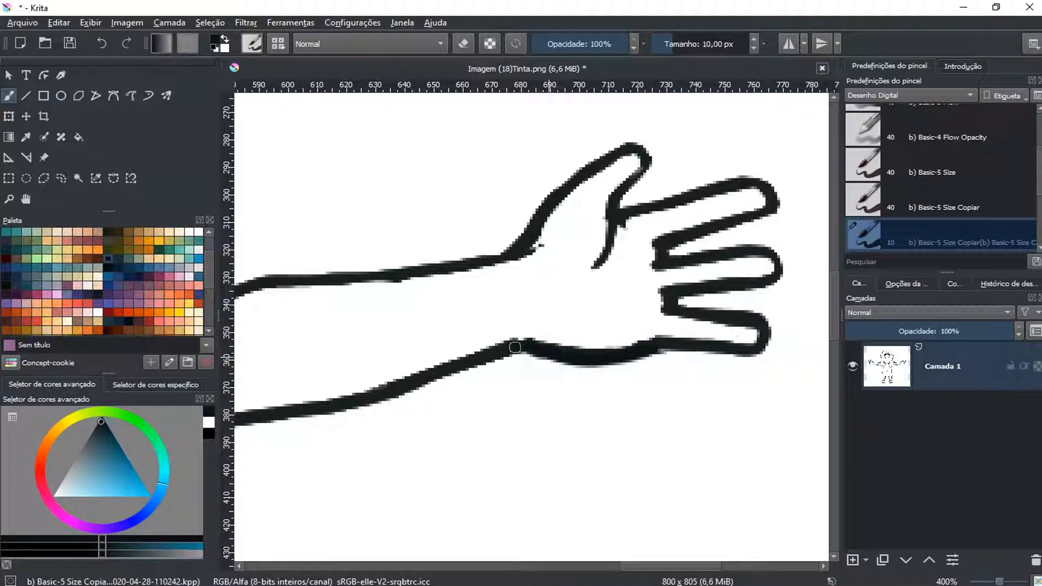
Thicken the crease at the base of the canvas-right thumb with a short black stroke, undoing the stray strokes on that hand
{"action": "left_click", "coordinate": [618, 216]}
{"action": "key", "text": "ctrl+z"}
{"action": "left_click_drag", "start_coordinate": [619, 215], "coordinate": [609, 242]}
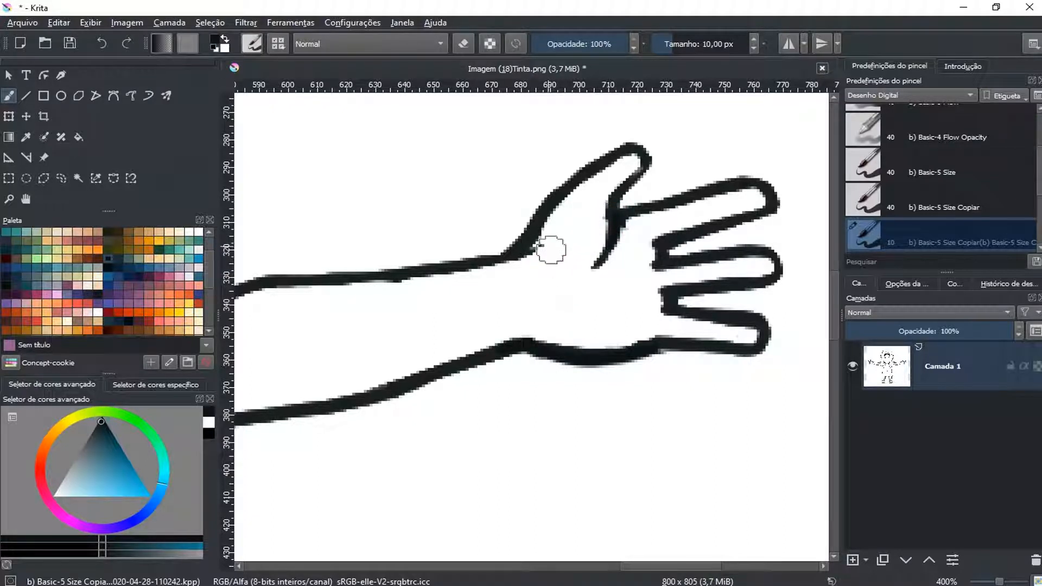
{"action": "mouse_move", "coordinate": [640, 159]}
{"action": "left_mouse_down"}
{"action": "mouse_move", "coordinate": [616, 217]}
{"action": "mouse_move", "coordinate": [770, 188]}
{"action": "left_mouse_up"}
{"action": "key", "text": "ctrl+z"}
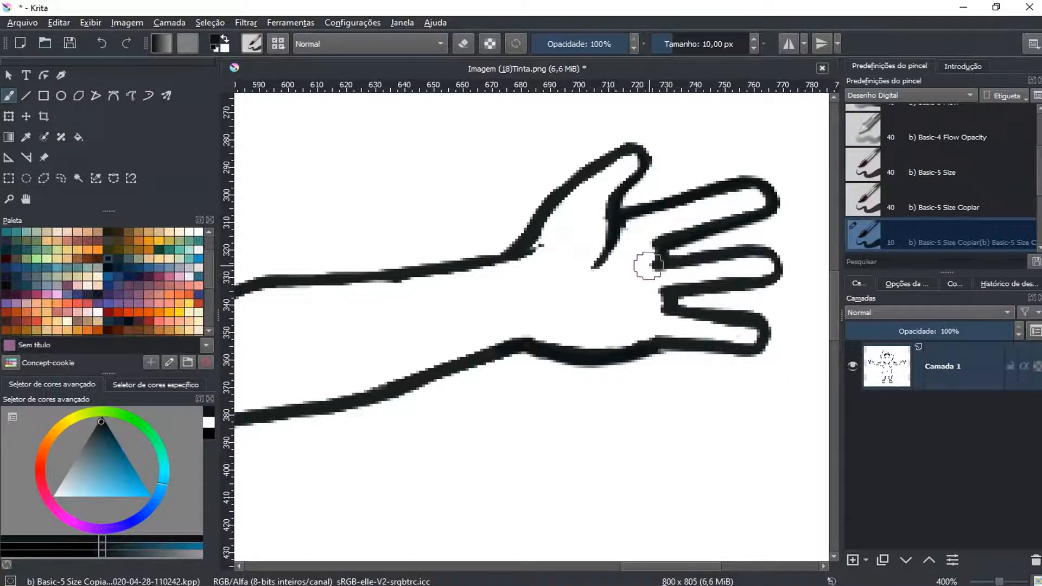
Examine the whole figure and then the cap, its circle and its brim for remaining gaps in the outlines
{"action": "scroll", "coordinate": [650, 262], "scroll_direction": "down", "scroll_amount": 2}
{"action": "scroll", "coordinate": [651, 262], "scroll_direction": "down", "scroll_amount": 3}
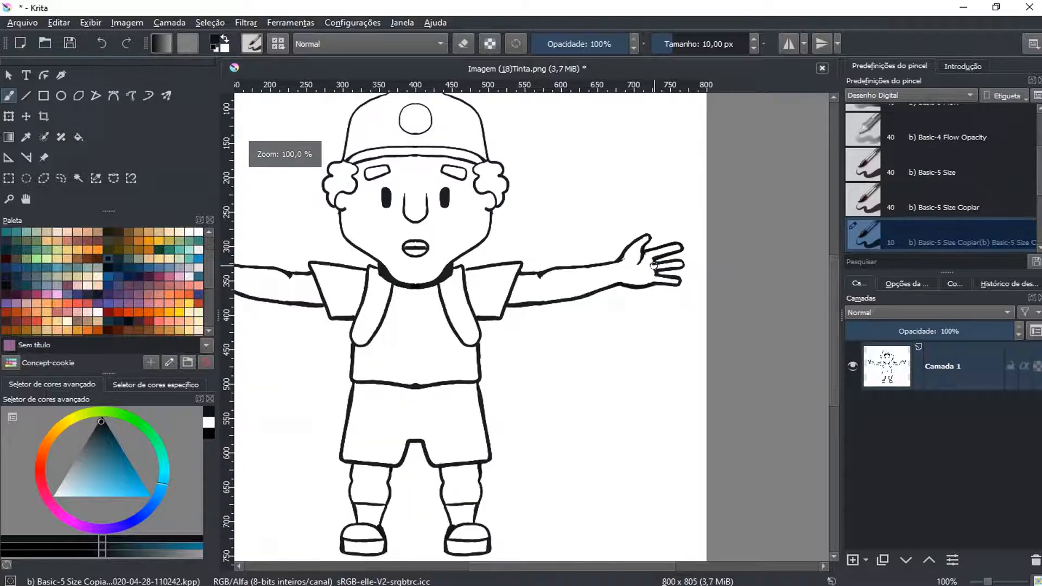
{"action": "left_click_drag", "start_coordinate": [551, 287], "coordinate": [656, 251]}
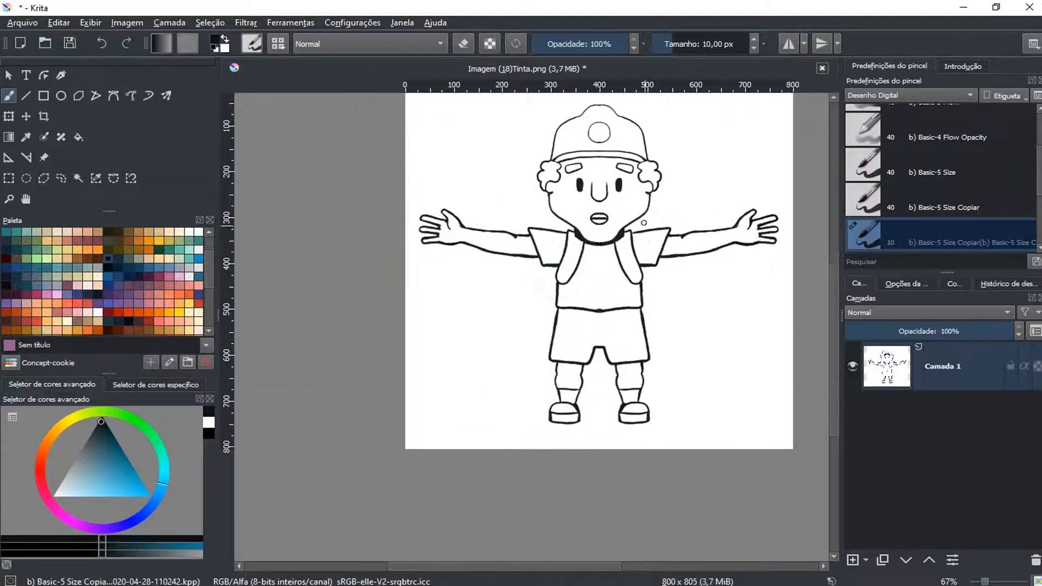
{"action": "scroll", "coordinate": [640, 210], "scroll_direction": "up", "scroll_amount": 3}
{"action": "left_click_drag", "start_coordinate": [624, 135], "coordinate": [607, 339]}
{"action": "left_click_drag", "start_coordinate": [581, 191], "coordinate": [608, 298]}
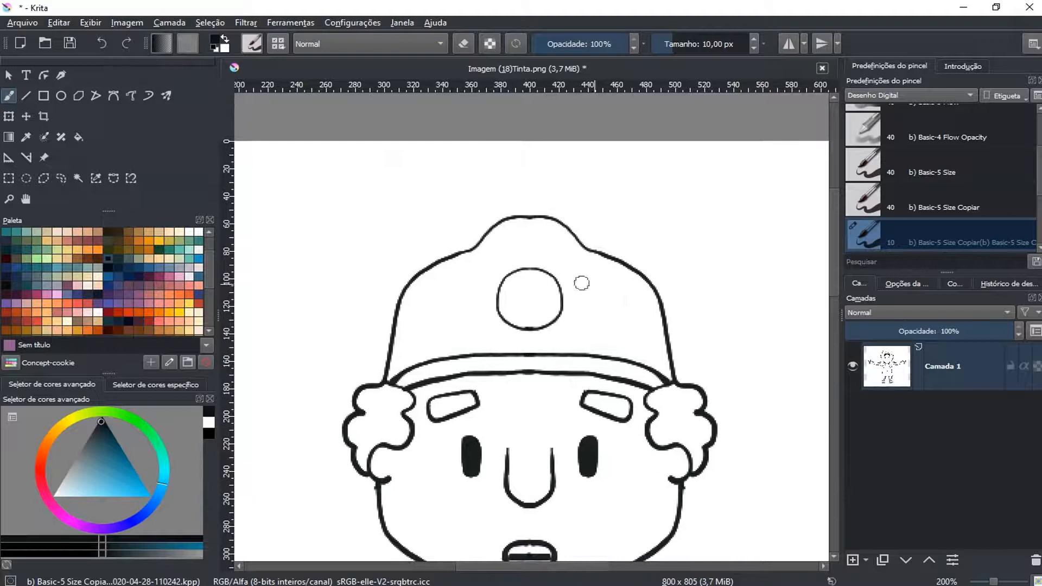
{"action": "scroll", "coordinate": [532, 277], "scroll_direction": "up", "scroll_amount": 2}
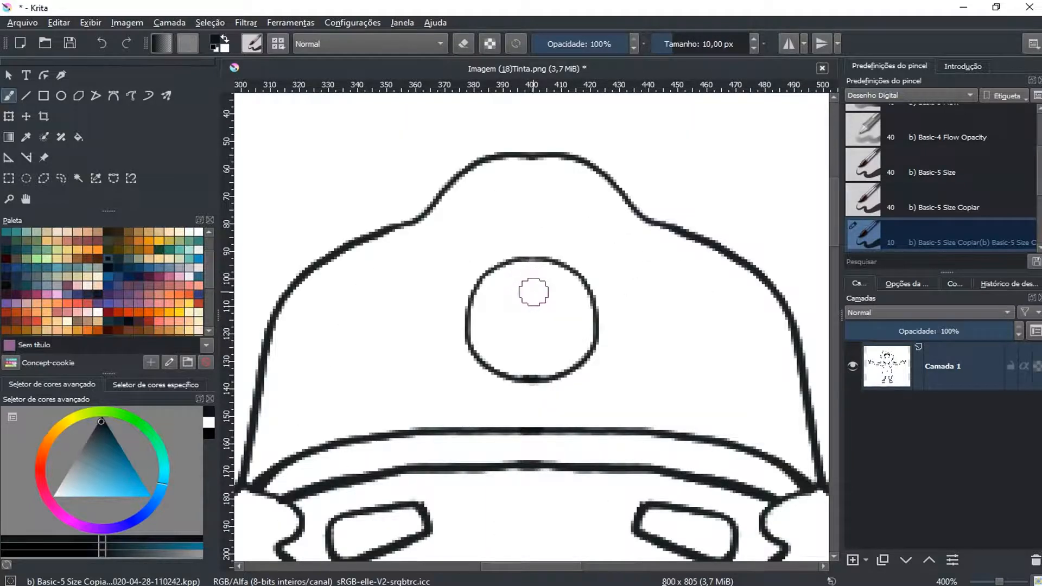
{"action": "scroll", "coordinate": [542, 289], "scroll_direction": "down", "scroll_amount": 3}
{"action": "scroll", "coordinate": [545, 288], "scroll_direction": "down", "scroll_amount": 2}
{"action": "left_click_drag", "start_coordinate": [555, 347], "coordinate": [545, 246]}
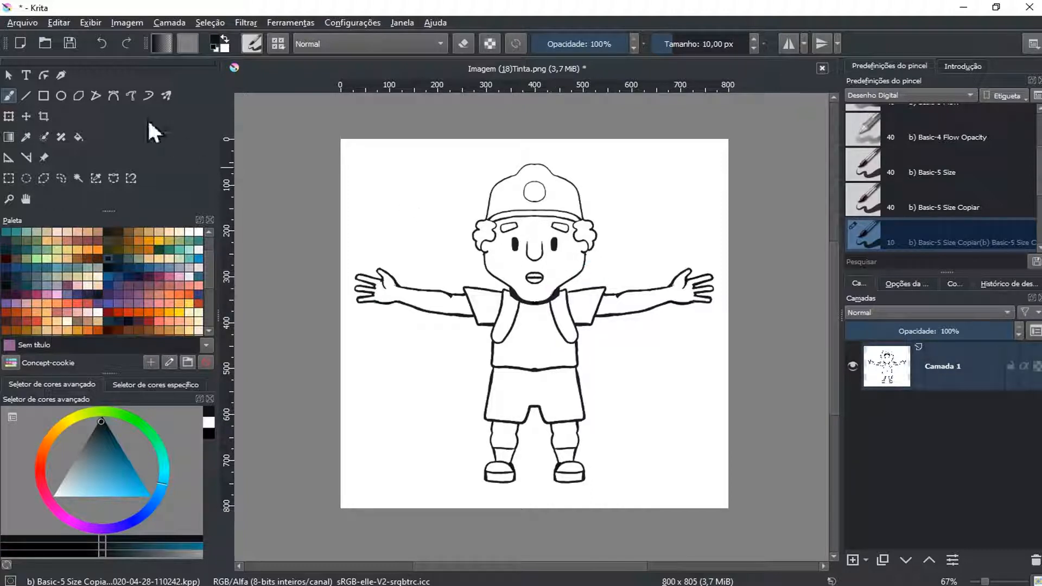
{"action": "left_click", "coordinate": [8, 77]}
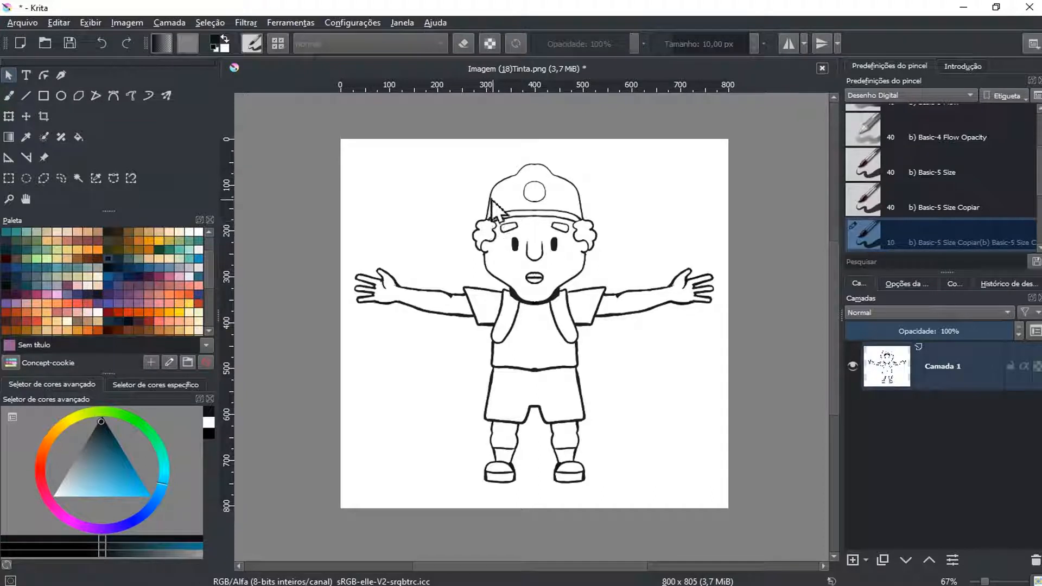
{"action": "left_click", "coordinate": [45, 135]}
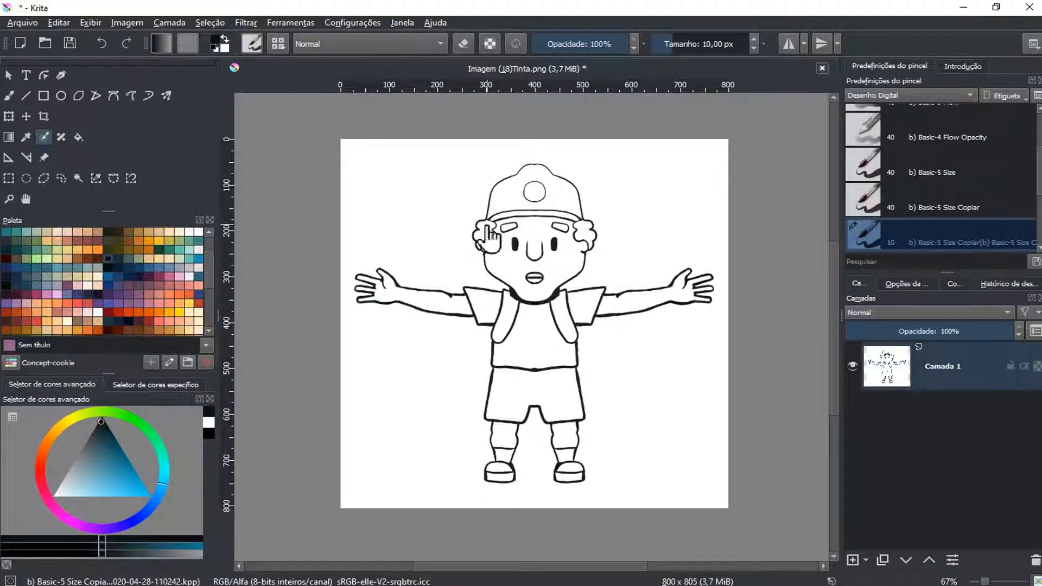
{"action": "key", "text": "f"}
{"action": "left_click", "coordinate": [543, 280]}
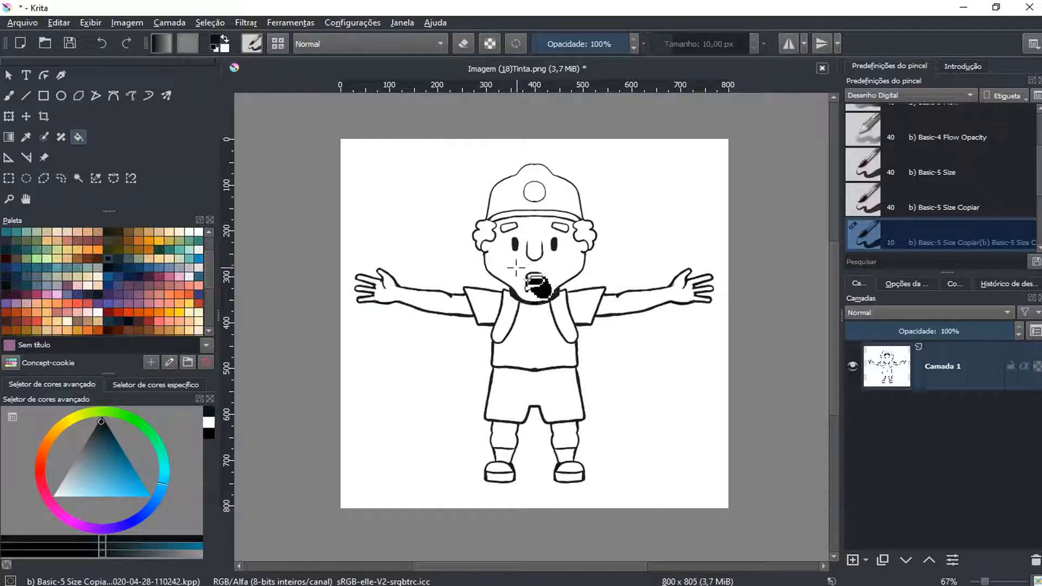
{"action": "key", "text": "ctrl+z"}
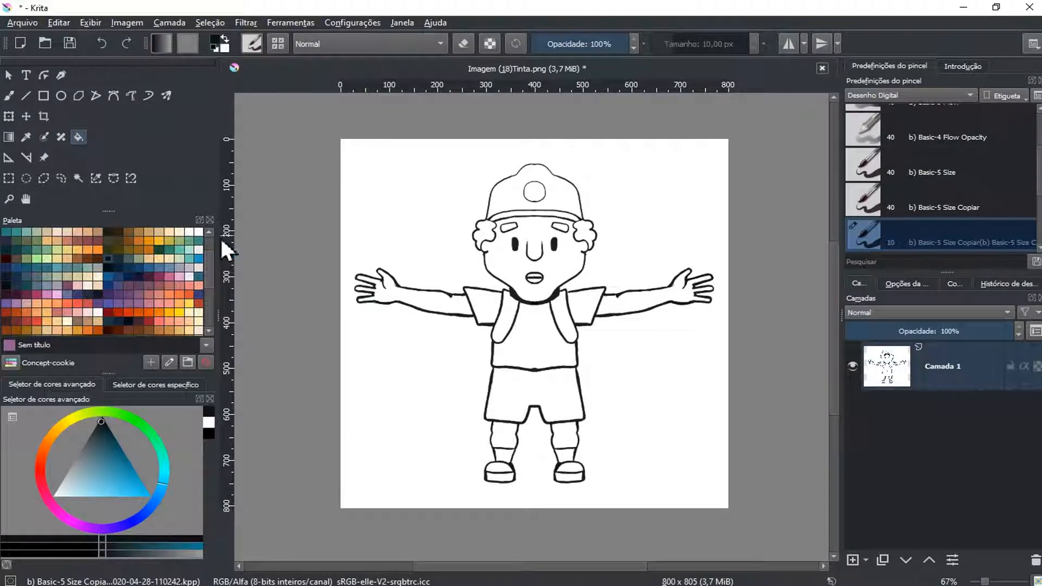
Fill the shirt's body and both sleeves with muted green to test that the outlines are closed
{"action": "left_click", "coordinate": [181, 241]}
{"action": "left_click", "coordinate": [538, 339]}
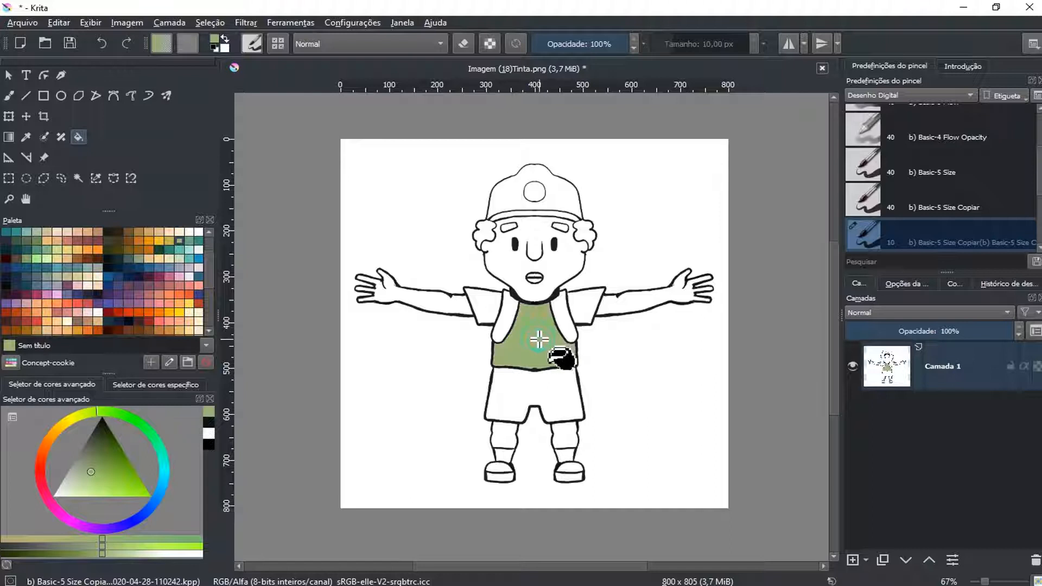
{"action": "left_click", "coordinate": [583, 304]}
{"action": "left_click", "coordinate": [478, 302]}
{"action": "scroll", "coordinate": [543, 292], "scroll_direction": "up", "scroll_amount": 2}
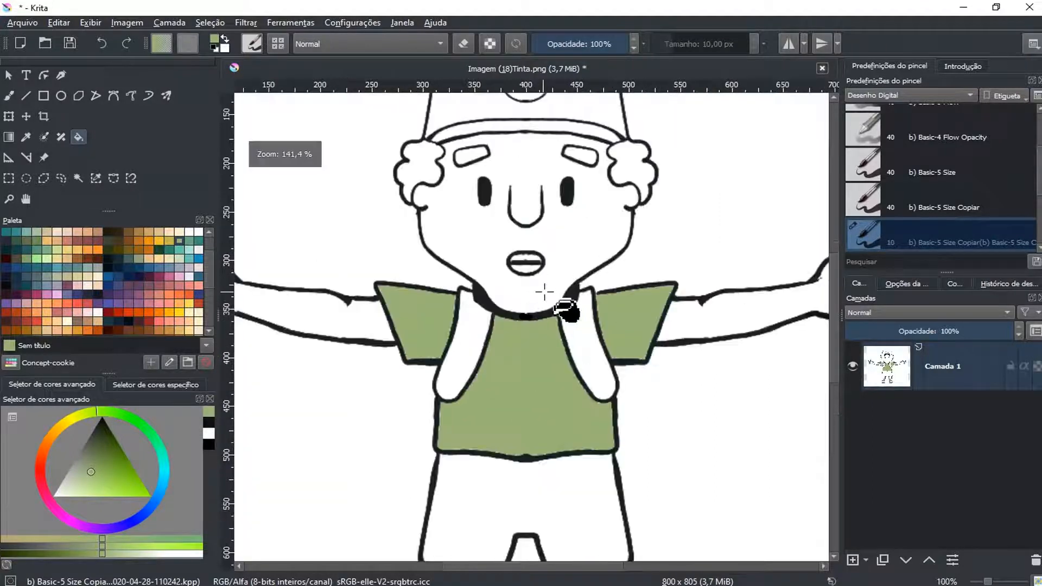
{"action": "scroll", "coordinate": [540, 298], "scroll_direction": "down", "scroll_amount": 1}
Undo the green fills of the shirt's body and both sleeves
{"action": "key", "text": "ctrl+z"}
{"action": "key", "text": "ctrl+z"}
{"action": "key", "text": "ctrl+z"}
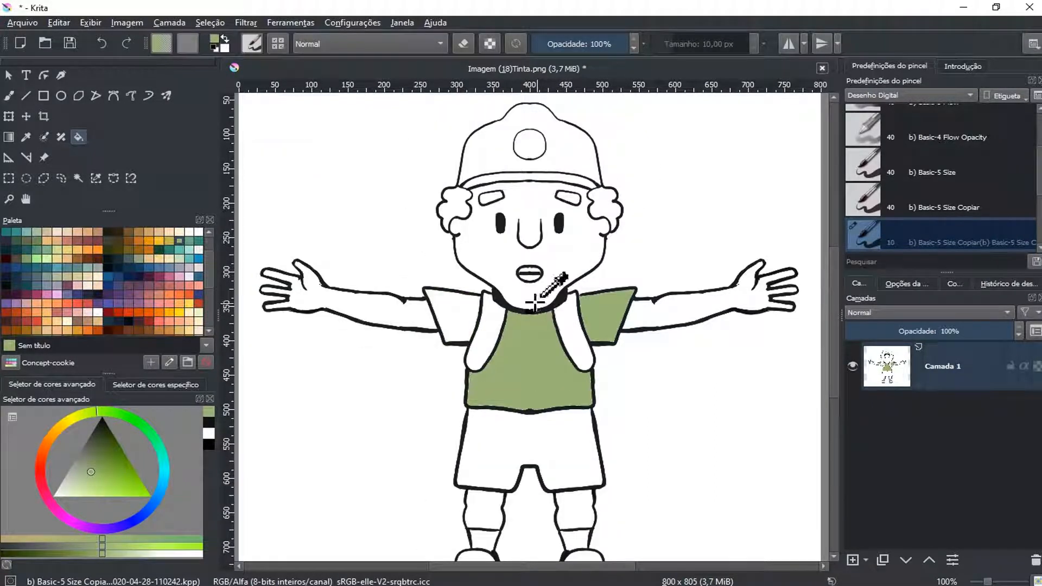
{"action": "scroll", "coordinate": [537, 302], "scroll_direction": "down", "scroll_amount": 2}
{"action": "scroll", "coordinate": [540, 301], "scroll_direction": "up", "scroll_amount": 1}
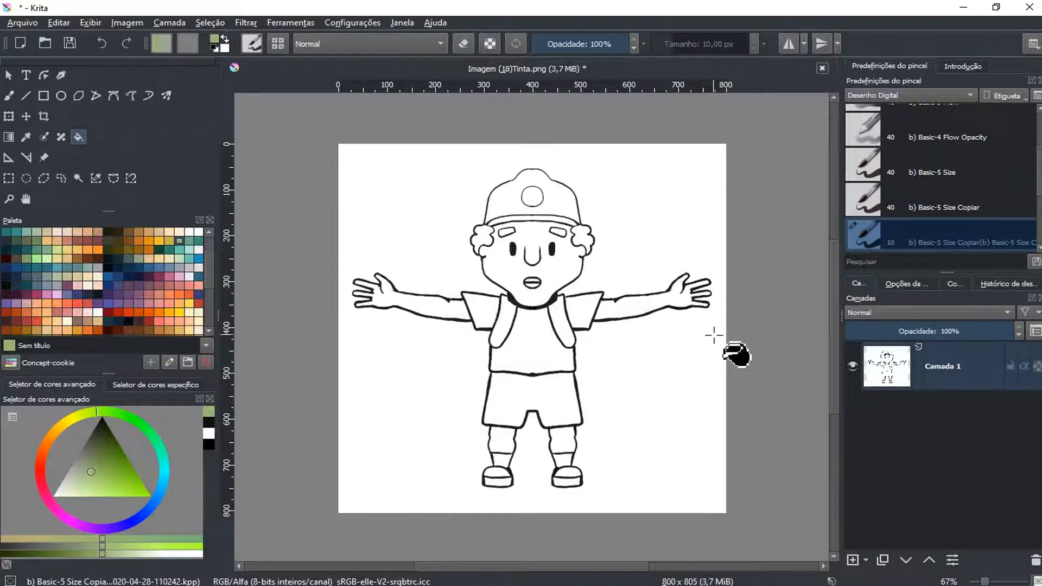
{"action": "key", "text": "Escape"}
{"action": "key", "text": "b"}
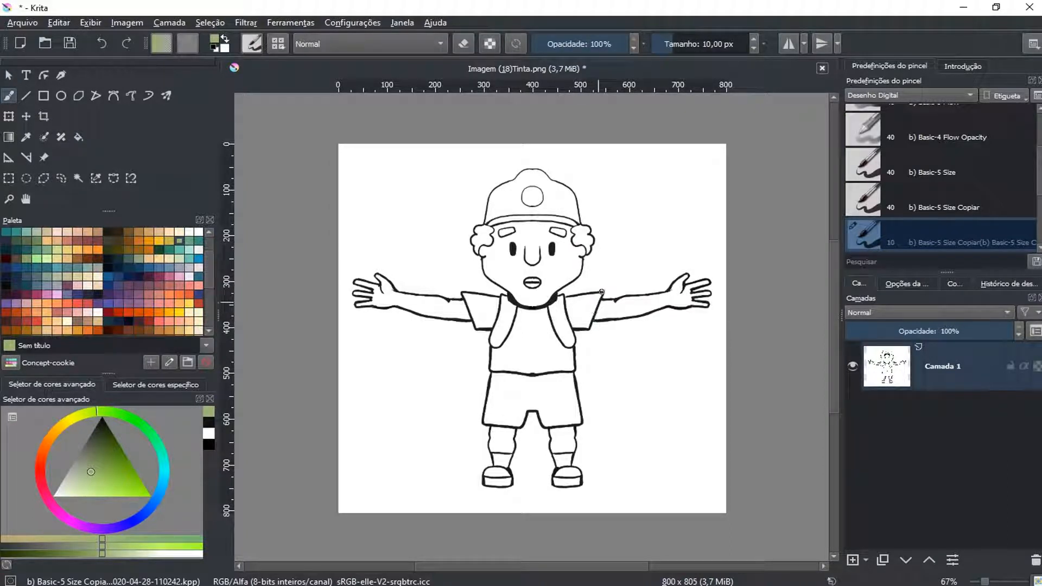
{"action": "left_click", "coordinate": [613, 275]}
{"action": "left_click", "coordinate": [9, 74]}
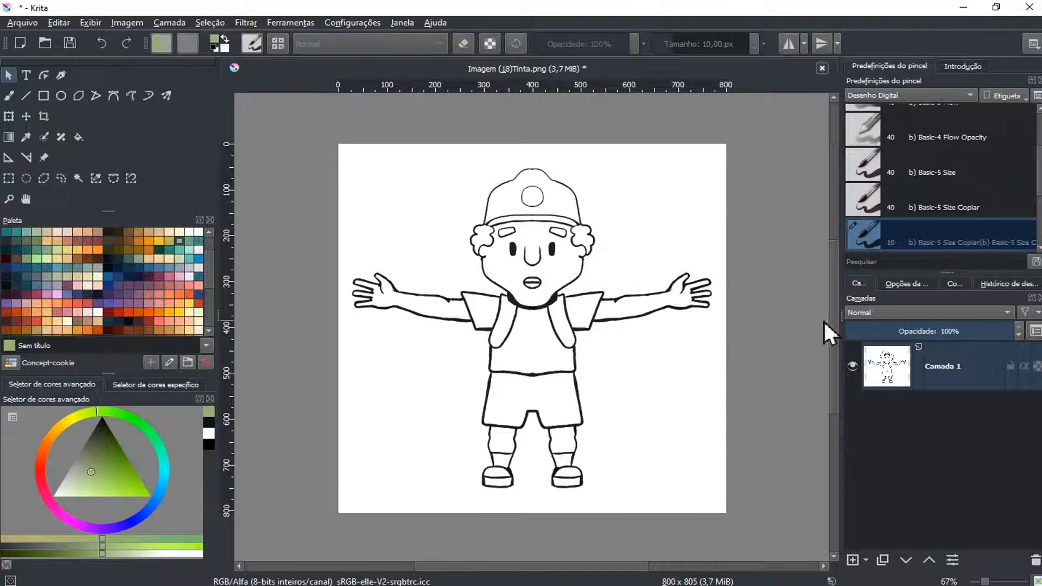
{"action": "right_click", "coordinate": [969, 382]}
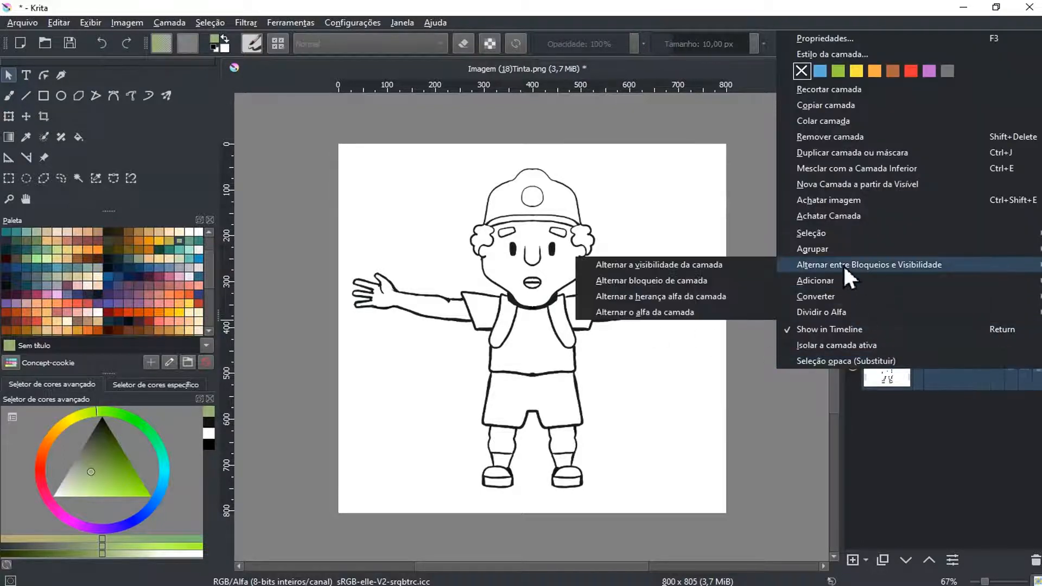
{"action": "mouse_move", "coordinate": [848, 281]}
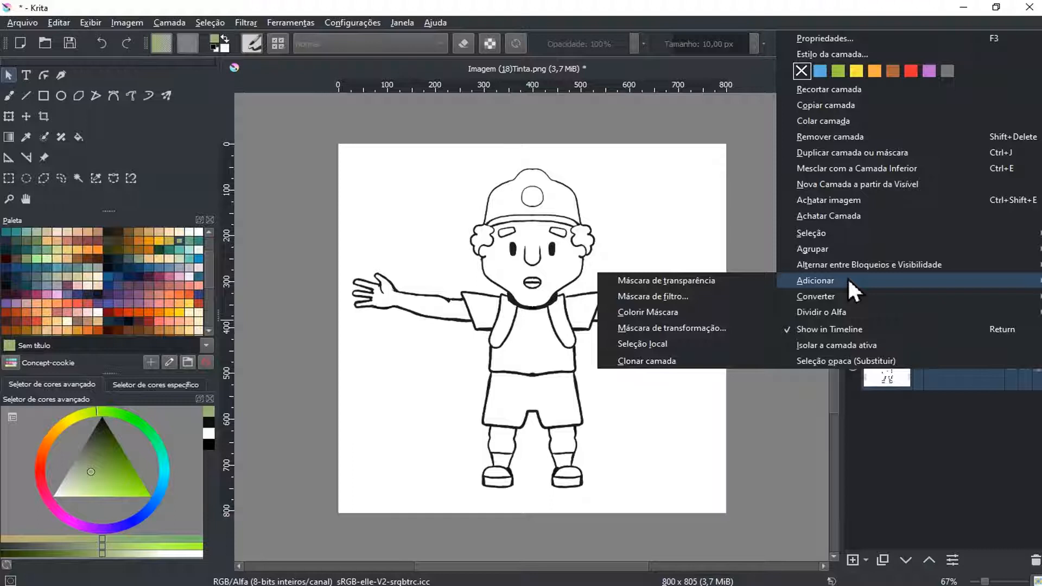
{"action": "left_click", "coordinate": [830, 439]}
{"action": "left_click_drag", "start_coordinate": [830, 377], "coordinate": [833, 259]}
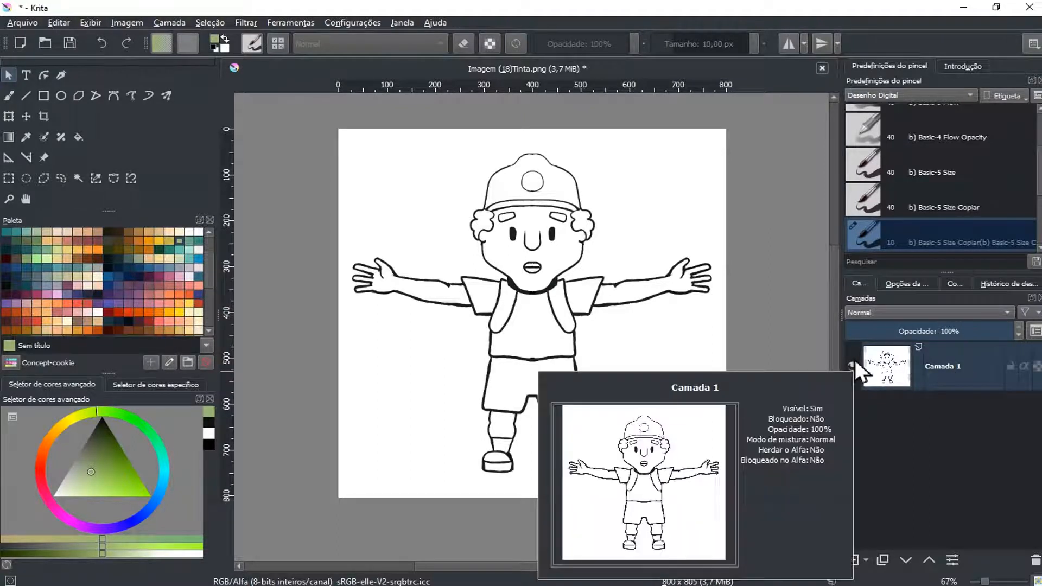
Add a colorize mask (Colorir Máscara) to the layer Camada 1
{"action": "mouse_move", "coordinate": [938, 372]}
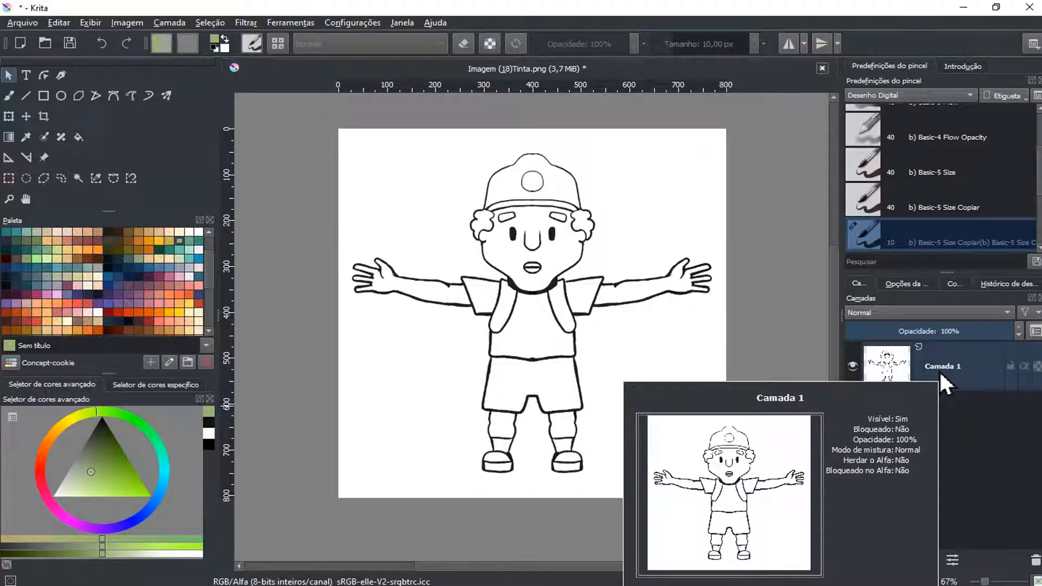
{"action": "right_click", "coordinate": [939, 374]}
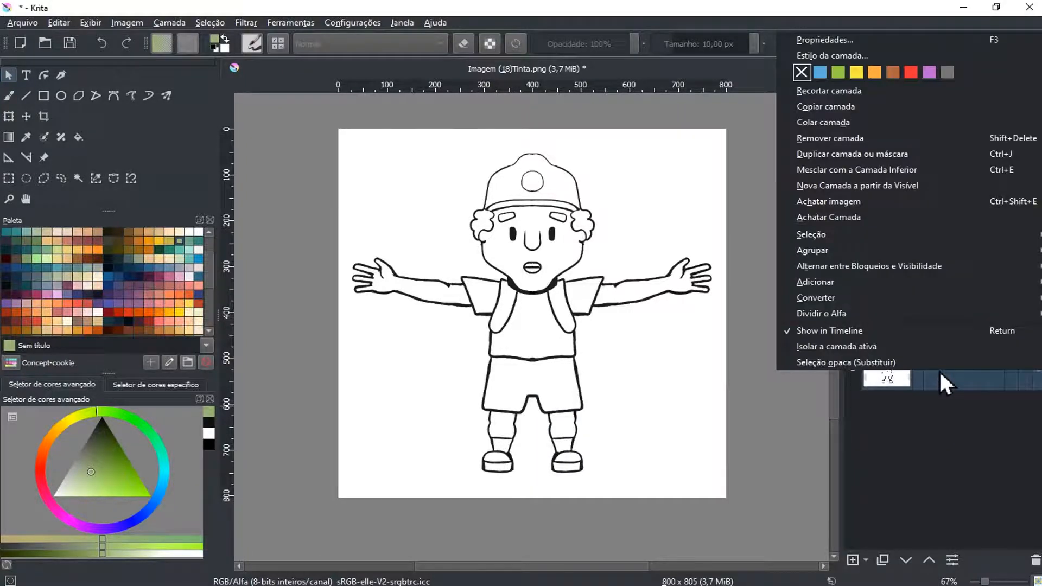
{"action": "mouse_move", "coordinate": [915, 281]}
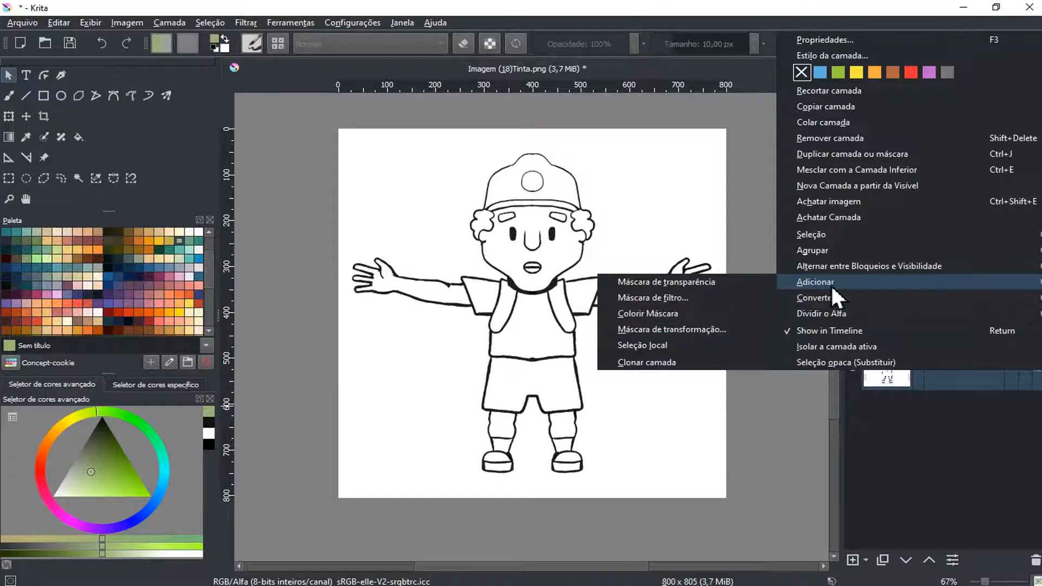
{"action": "left_click", "coordinate": [692, 314]}
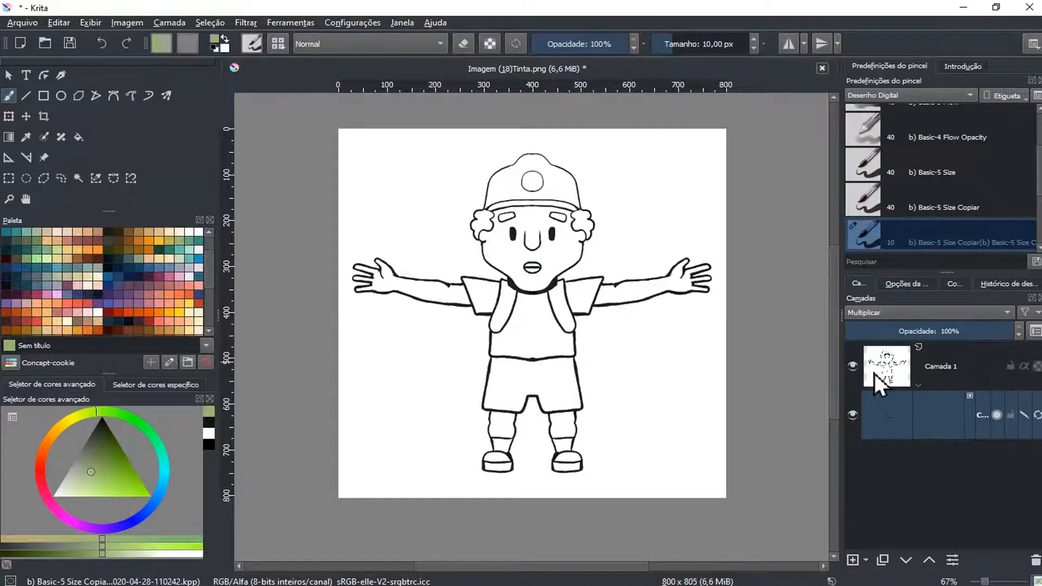
{"action": "scroll", "coordinate": [593, 299], "scroll_direction": "down", "scroll_amount": 2}
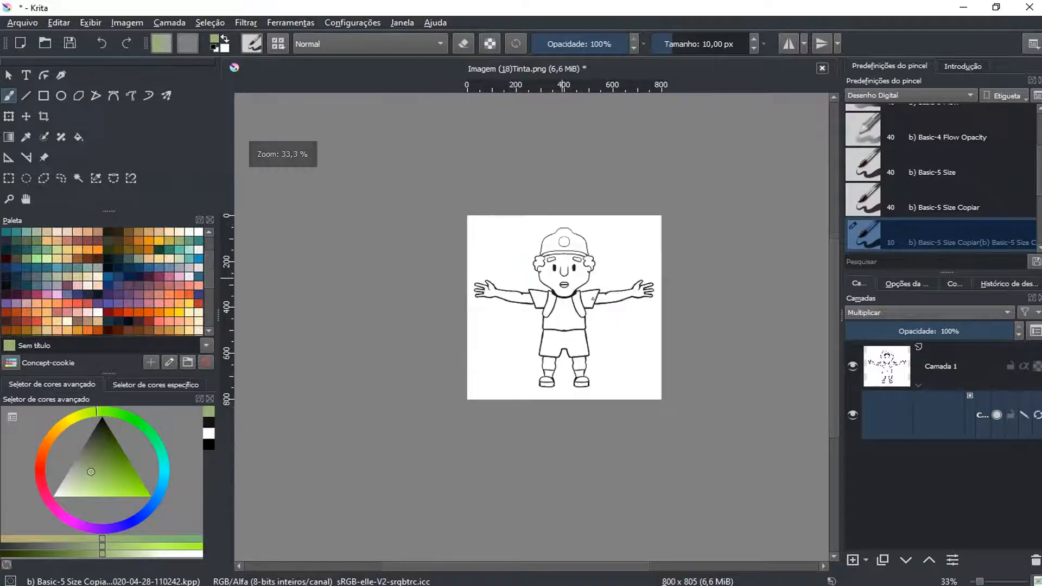
{"action": "scroll", "coordinate": [593, 298], "scroll_direction": "down", "scroll_amount": 3}
{"action": "scroll", "coordinate": [593, 298], "scroll_direction": "up", "scroll_amount": 5}
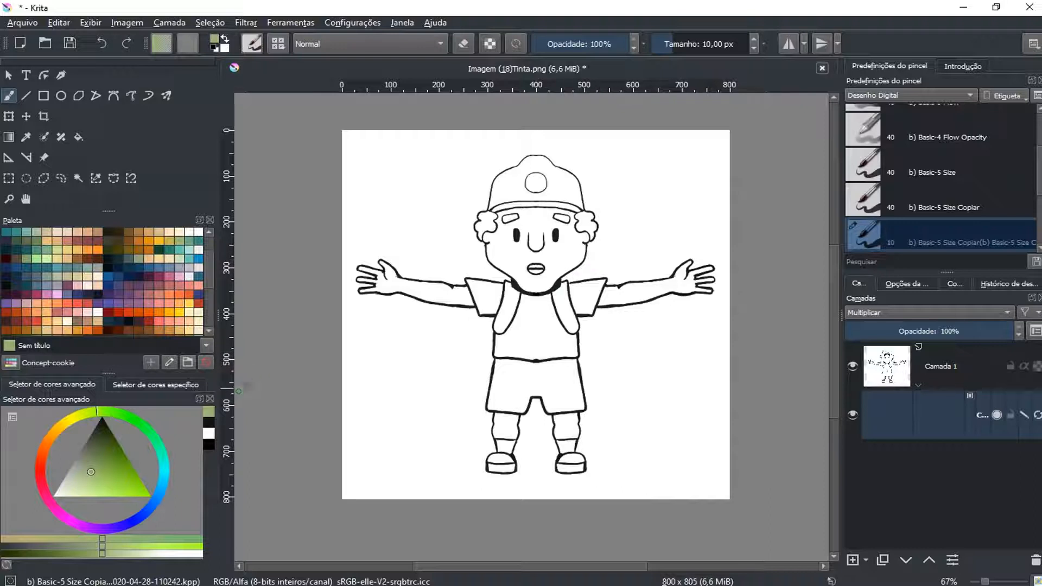
{"action": "key", "text": "x"}
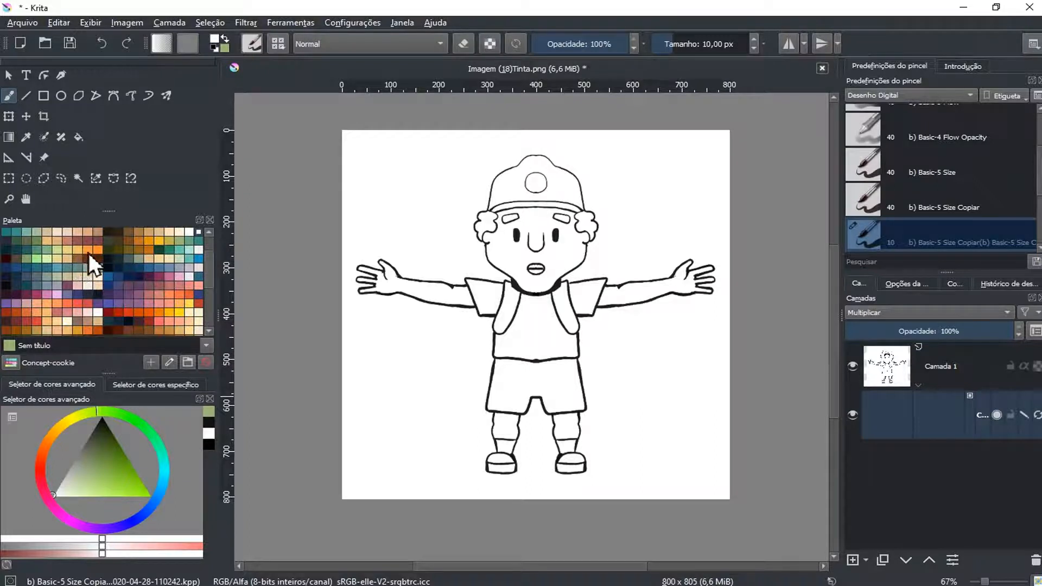
{"action": "left_click", "coordinate": [69, 259]}
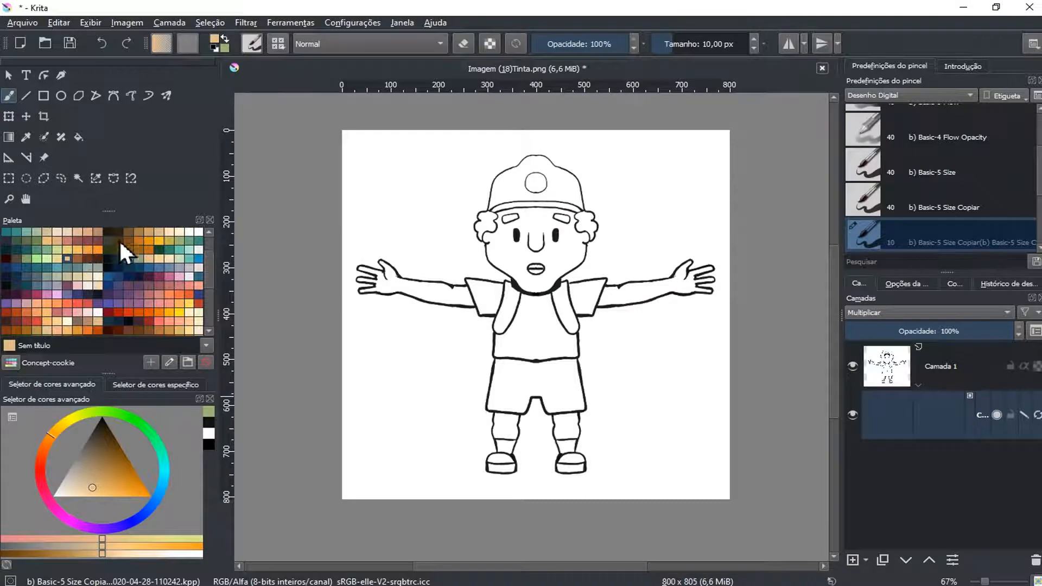
{"action": "left_click", "coordinate": [146, 232]}
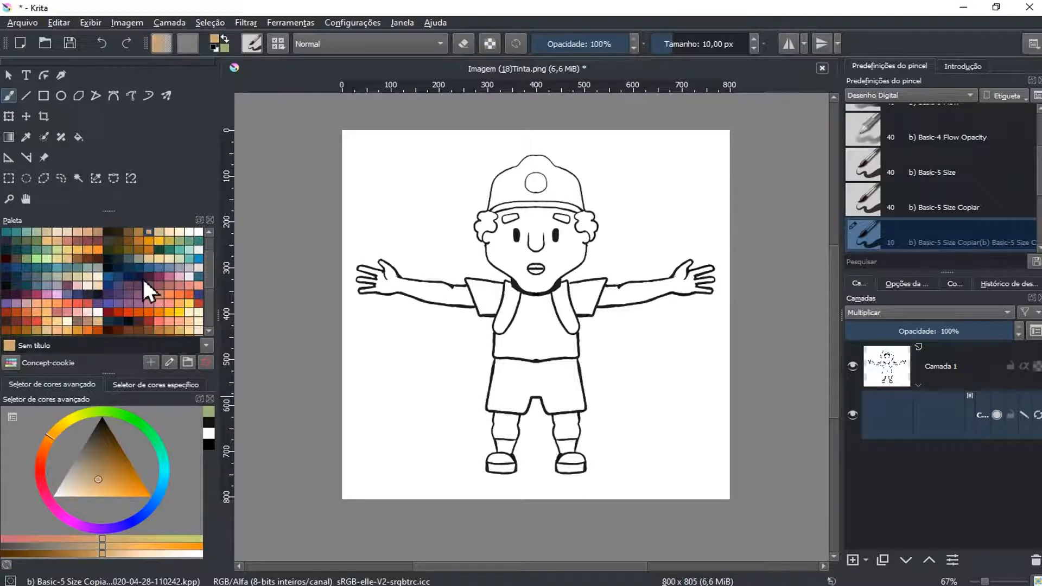
{"action": "left_click", "coordinate": [138, 232]}
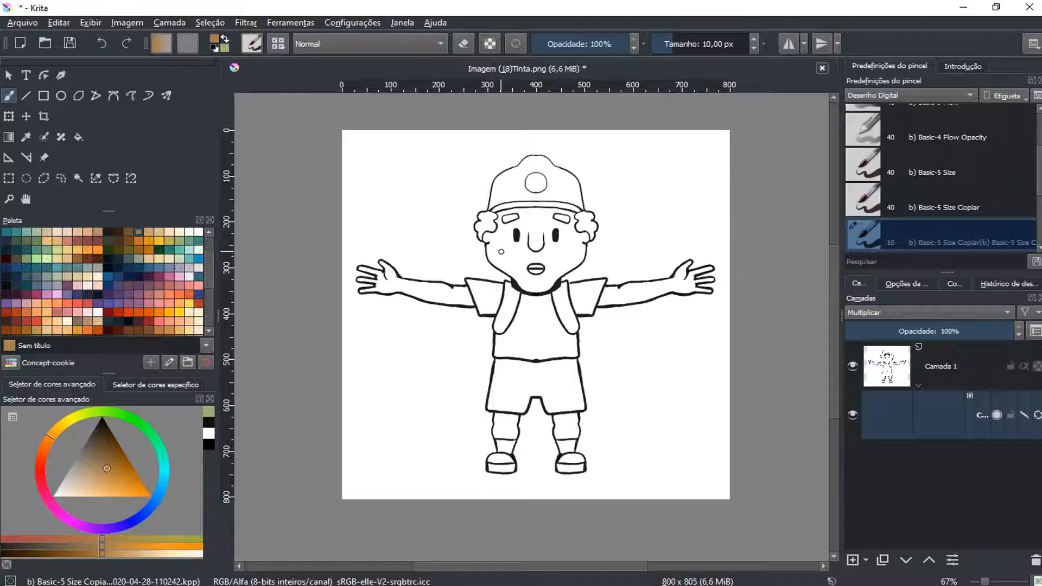
{"action": "left_click_drag", "start_coordinate": [498, 251], "coordinate": [507, 263]}
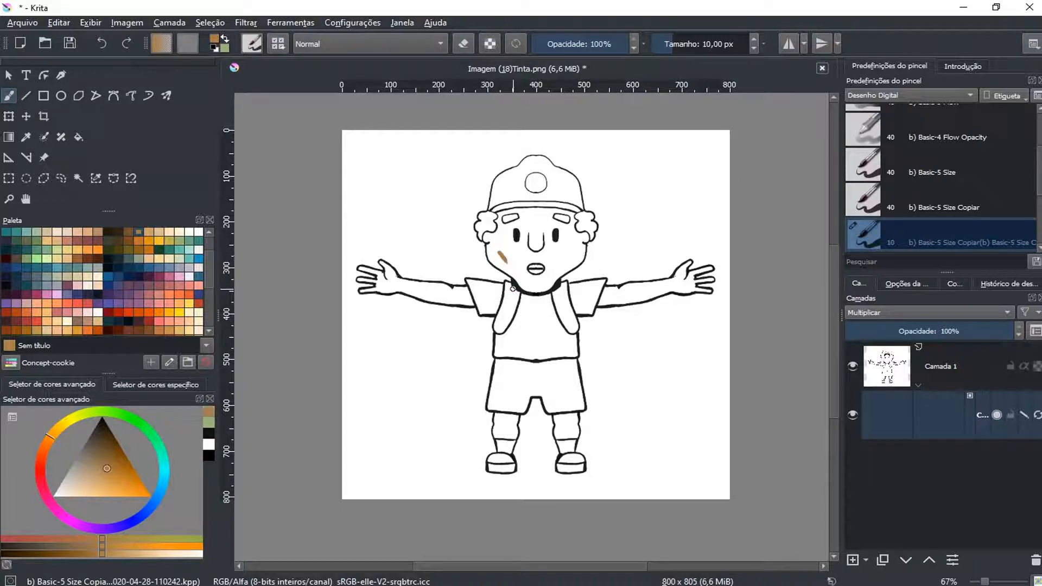
{"action": "key", "text": "ctrl+z"}
Choose a light tan and mark the skin of both arms and hands with brush strokes
{"action": "left_click", "coordinate": [159, 232]}
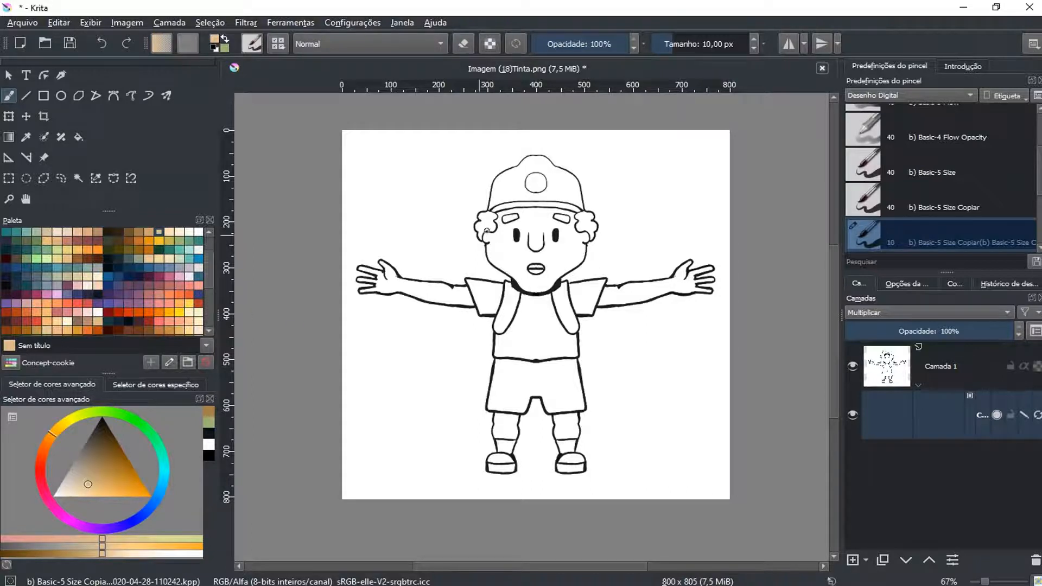
{"action": "scroll", "coordinate": [487, 228], "scroll_direction": "up", "scroll_amount": 1}
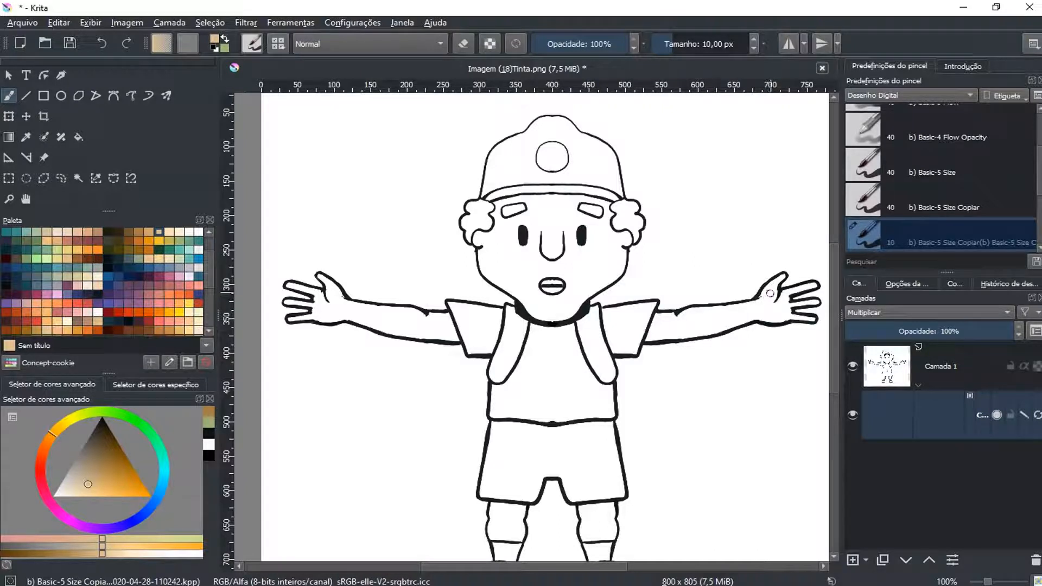
{"action": "left_click_drag", "start_coordinate": [732, 313], "coordinate": [662, 327]}
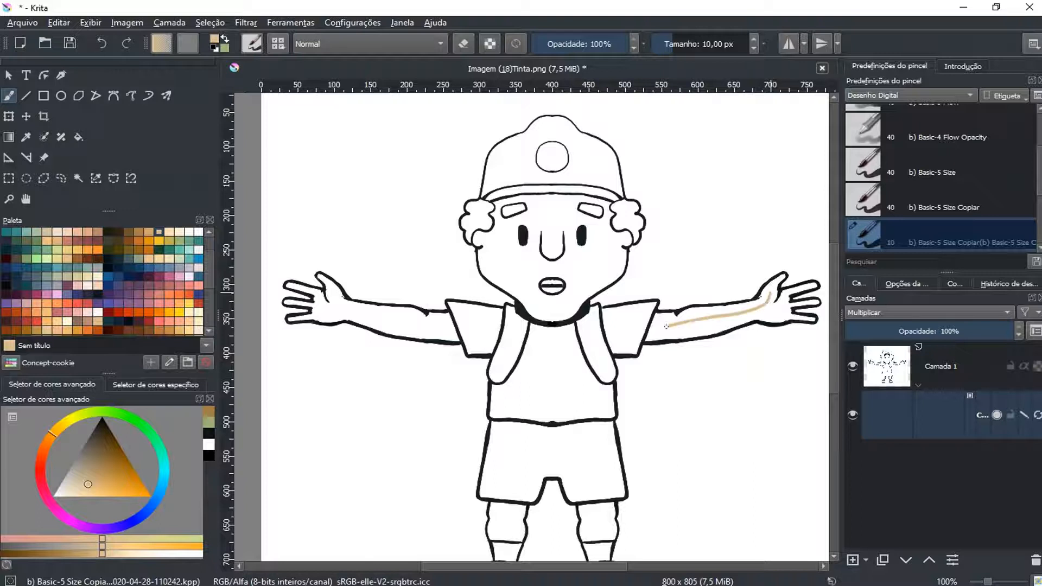
{"action": "mouse_move", "coordinate": [780, 313]}
{"action": "left_mouse_down"}
{"action": "mouse_move", "coordinate": [784, 296]}
{"action": "mouse_move", "coordinate": [811, 287]}
{"action": "mouse_move", "coordinate": [802, 302]}
{"action": "left_mouse_up"}
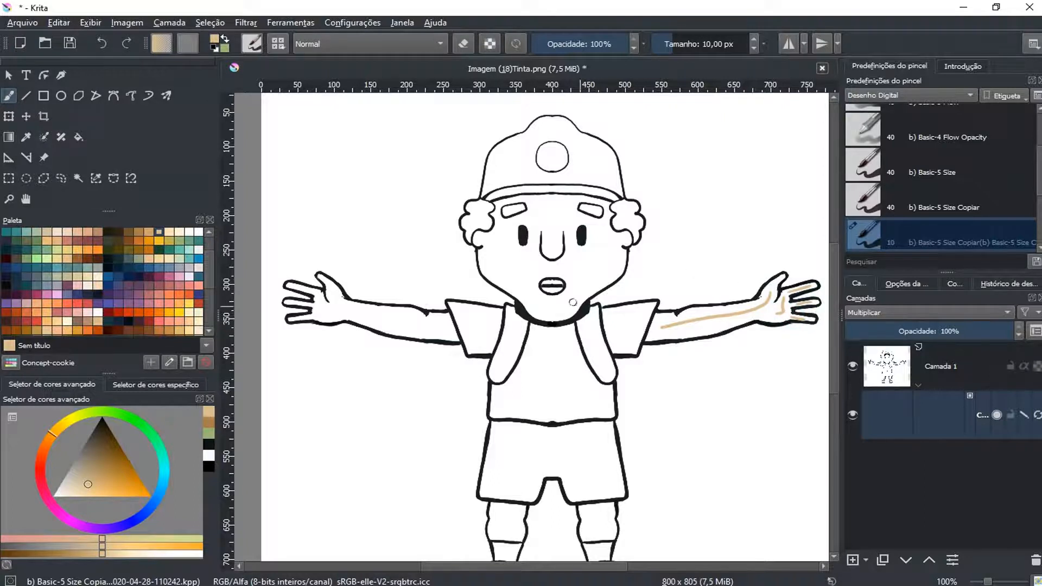
{"action": "mouse_move", "coordinate": [433, 327]}
{"action": "left_mouse_down"}
{"action": "mouse_move", "coordinate": [351, 309]}
{"action": "mouse_move", "coordinate": [300, 319]}
{"action": "mouse_move", "coordinate": [292, 302]}
{"action": "mouse_move", "coordinate": [307, 301]}
{"action": "mouse_move", "coordinate": [302, 282]}
{"action": "mouse_move", "coordinate": [315, 292]}
{"action": "mouse_move", "coordinate": [326, 281]}
{"action": "mouse_move", "coordinate": [335, 301]}
{"action": "left_mouse_up"}
Mark both bare legs below the shorts with small light-tan strokes
{"action": "left_click_drag", "start_coordinate": [491, 347], "coordinate": [500, 289]}
{"action": "left_click_drag", "start_coordinate": [513, 451], "coordinate": [512, 460]}
{"action": "left_click_drag", "start_coordinate": [607, 459], "coordinate": [607, 454]}
Mark the face, forehead and ears with light-tan skin strokes around the eyes, nose and mouth
{"action": "mouse_move", "coordinate": [547, 190]}
{"action": "left_mouse_down"}
{"action": "mouse_move", "coordinate": [545, 229]}
{"action": "mouse_move", "coordinate": [529, 203]}
{"action": "mouse_move", "coordinate": [510, 232]}
{"action": "mouse_move", "coordinate": [523, 244]}
{"action": "mouse_move", "coordinate": [577, 245]}
{"action": "left_mouse_up"}
{"action": "mouse_move", "coordinate": [582, 196]}
{"action": "left_mouse_down"}
{"action": "mouse_move", "coordinate": [606, 213]}
{"action": "mouse_move", "coordinate": [610, 254]}
{"action": "mouse_move", "coordinate": [576, 282]}
{"action": "mouse_move", "coordinate": [547, 280]}
{"action": "mouse_move", "coordinate": [530, 266]}
{"action": "mouse_move", "coordinate": [626, 220]}
{"action": "left_mouse_up"}
{"action": "left_click_drag", "start_coordinate": [560, 183], "coordinate": [548, 182]}
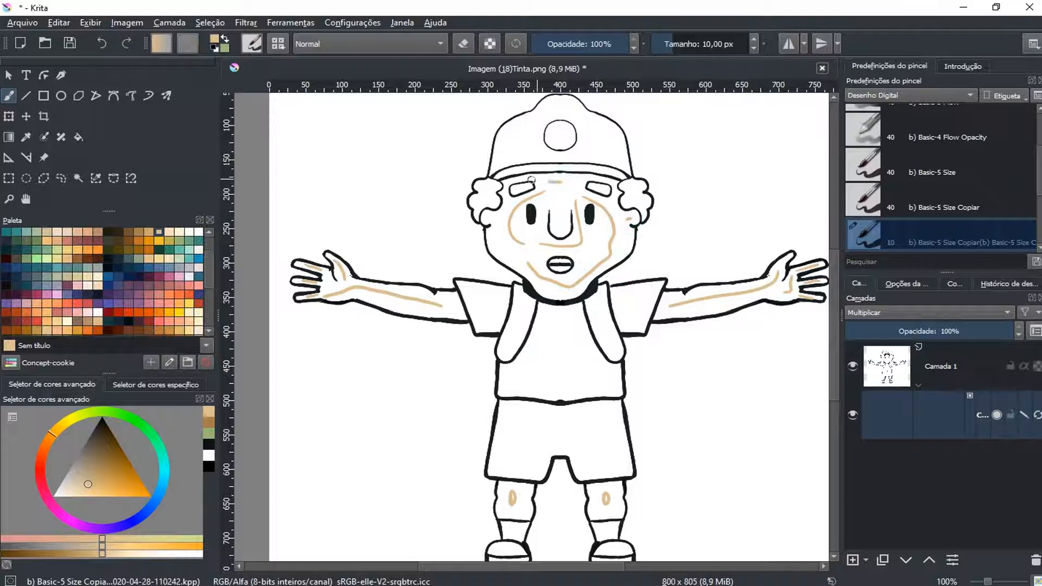
{"action": "left_click_drag", "start_coordinate": [505, 215], "coordinate": [492, 219]}
{"action": "left_click_drag", "start_coordinate": [578, 178], "coordinate": [616, 186]}
Replace a first dark-brown mouth stroke with muted reddish-brown strokes in the mouth's upper and lower parts
{"action": "left_click", "coordinate": [118, 330]}
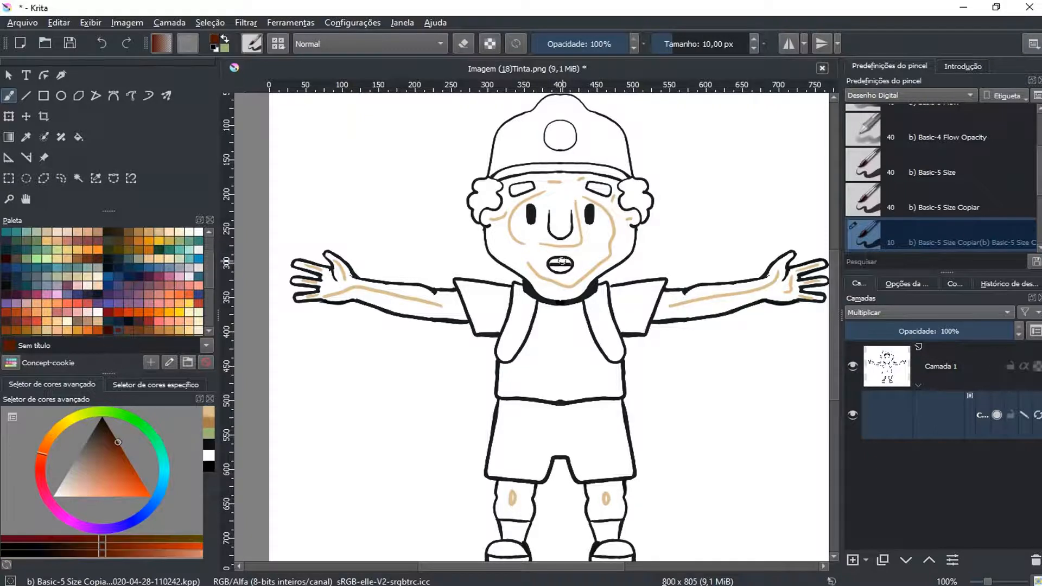
{"action": "left_click_drag", "start_coordinate": [557, 261], "coordinate": [553, 268]}
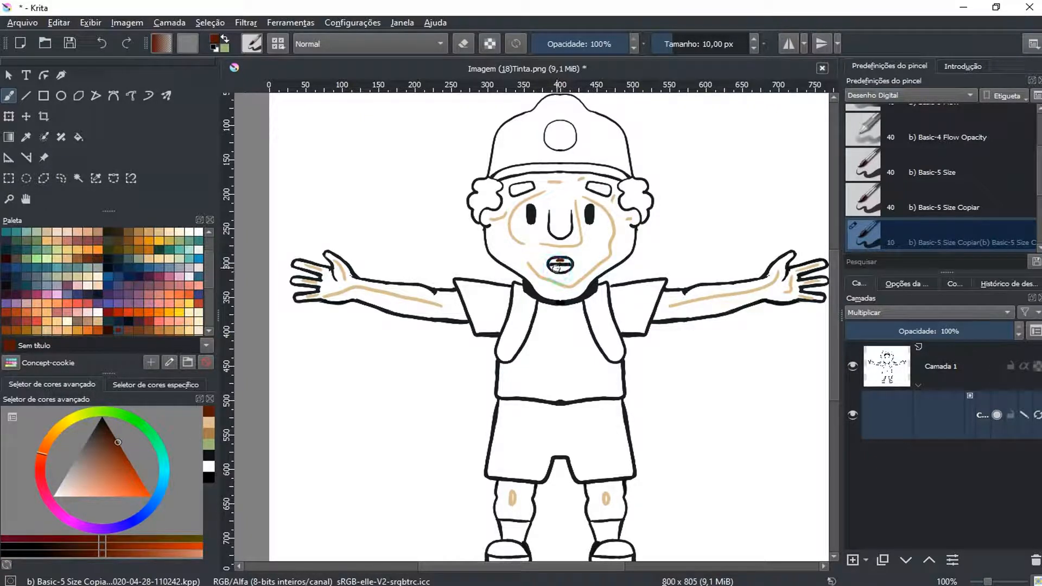
{"action": "key", "text": "ctrl+z"}
{"action": "left_click_drag", "start_coordinate": [120, 445], "coordinate": [102, 466]}
{"action": "left_click_drag", "start_coordinate": [556, 261], "coordinate": [567, 266]}
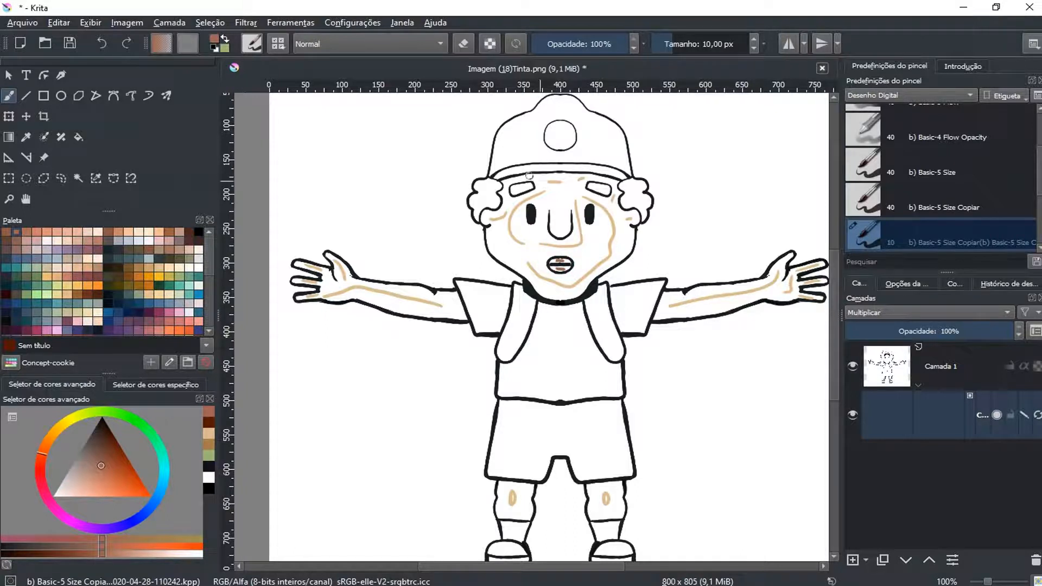
Mark both eyebrows with short near-black strokes
{"action": "left_click", "coordinate": [517, 198], "text": "ctrl"}
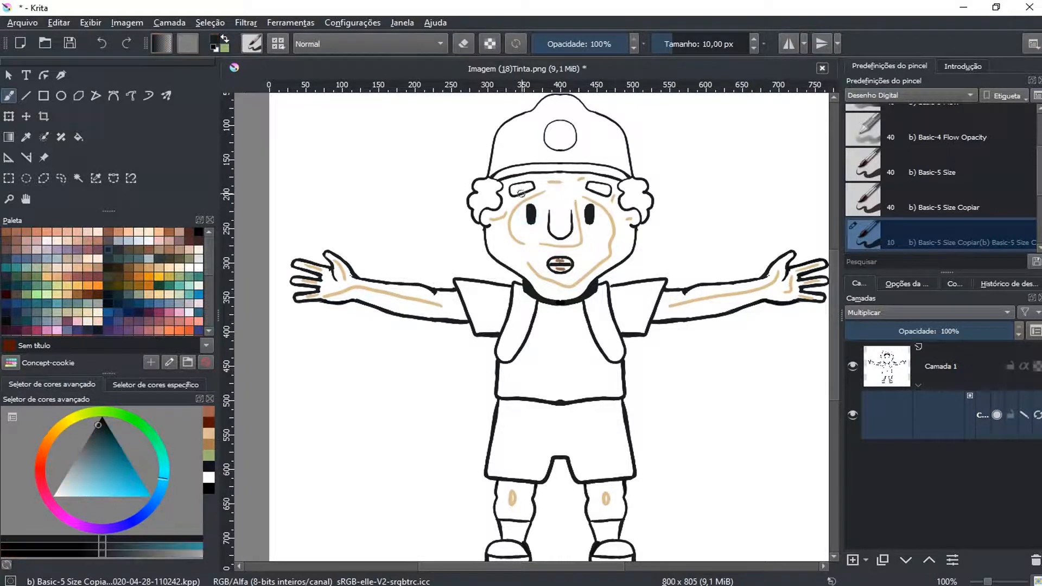
{"action": "left_click_drag", "start_coordinate": [595, 189], "coordinate": [604, 191]}
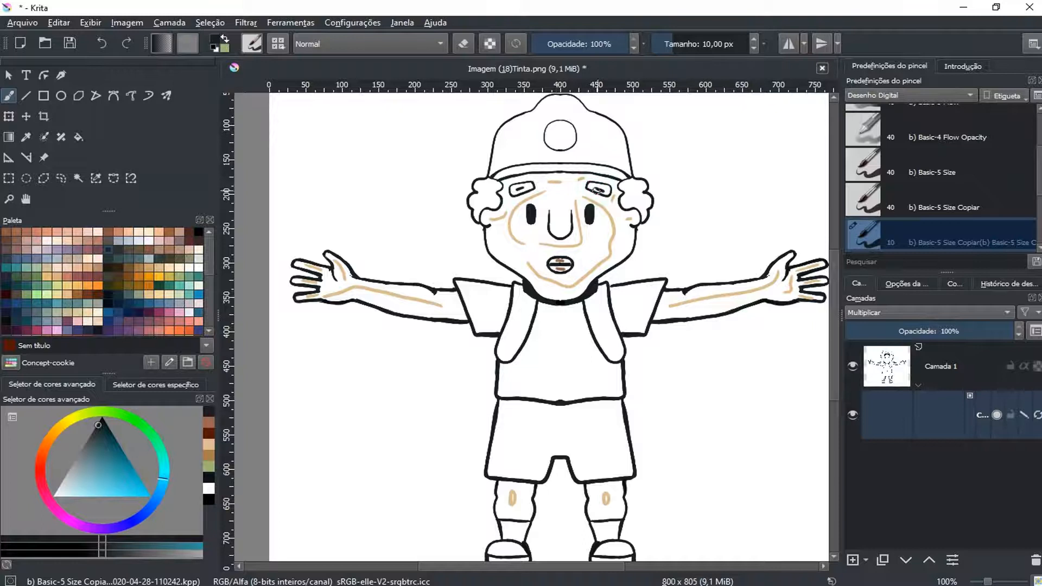
Mark both sleeves and the body of the shirt with muted green strokes
{"action": "key", "text": "x"}
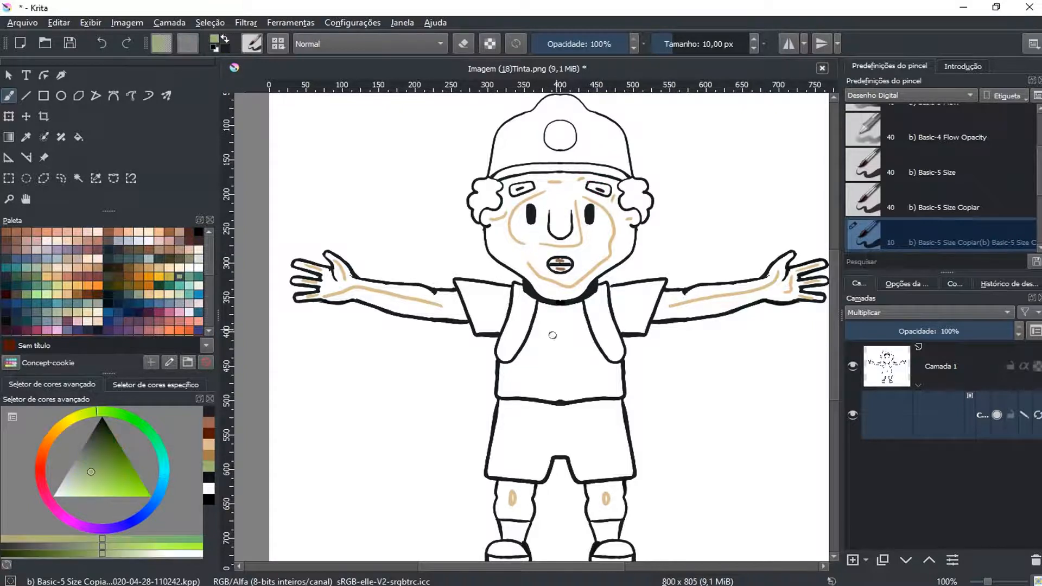
{"action": "mouse_move", "coordinate": [480, 310]}
{"action": "left_mouse_down"}
{"action": "mouse_move", "coordinate": [488, 297]}
{"action": "mouse_move", "coordinate": [492, 310]}
{"action": "left_mouse_up"}
{"action": "left_click_drag", "start_coordinate": [621, 308], "coordinate": [637, 305]}
{"action": "left_click_drag", "start_coordinate": [547, 331], "coordinate": [579, 368]}
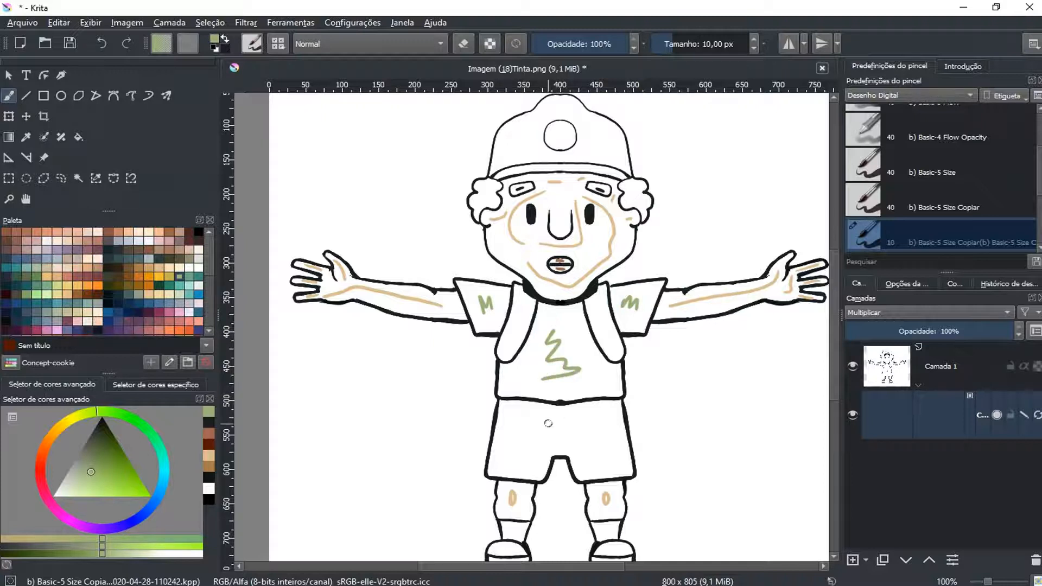
Choose a teal and mark the shorts with strokes across both halves
{"action": "left_click", "coordinate": [196, 281]}
{"action": "mouse_move", "coordinate": [522, 426]}
{"action": "left_mouse_down"}
{"action": "mouse_move", "coordinate": [587, 420]}
{"action": "mouse_move", "coordinate": [524, 449]}
{"action": "left_mouse_up"}
{"action": "left_click_drag", "start_coordinate": [584, 442], "coordinate": [598, 457]}
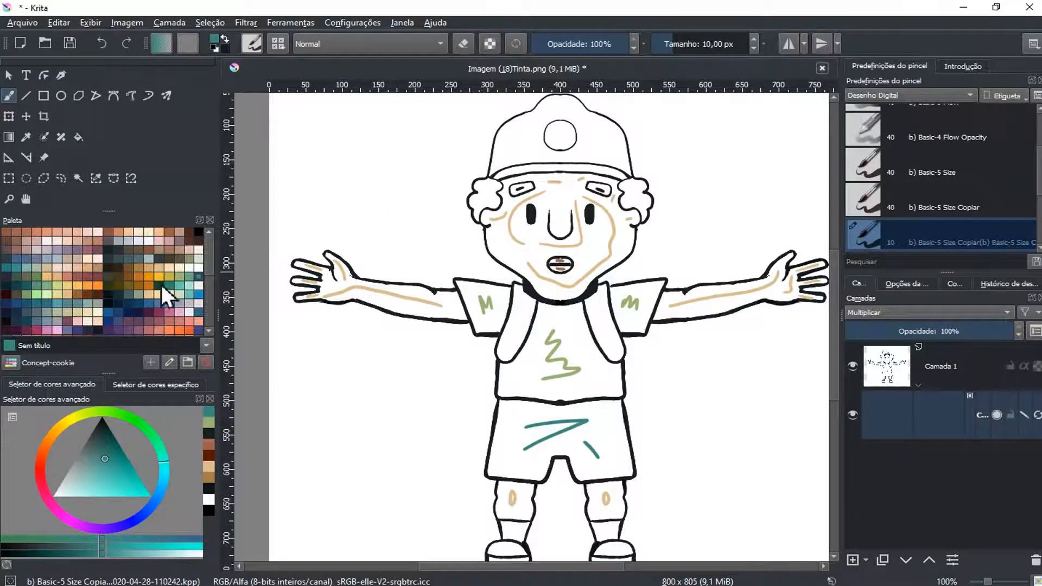
Mark the cap's crown around its circle with light green and its brim with dark olive brown
{"action": "left_click", "coordinate": [48, 294]}
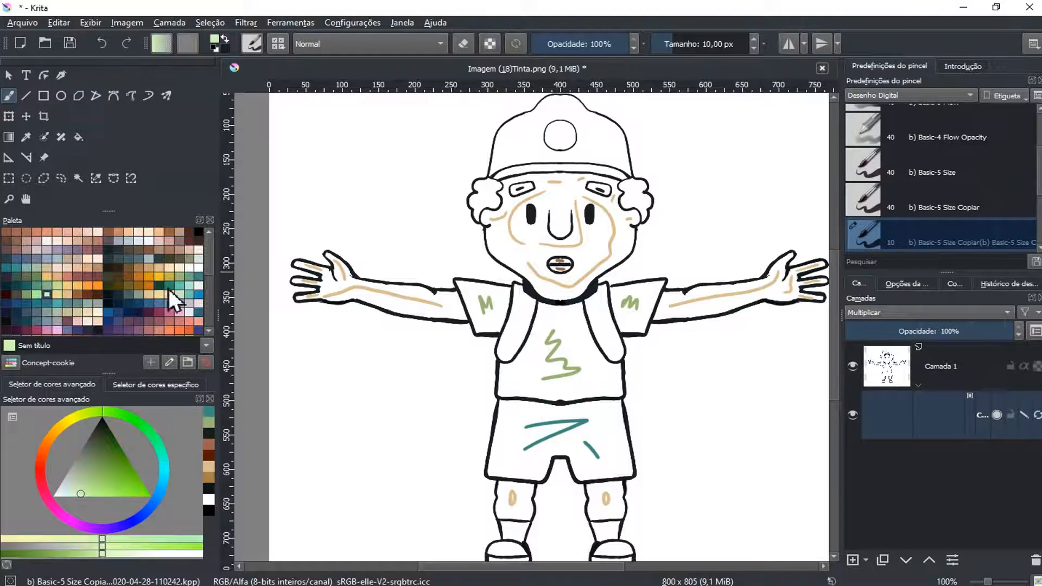
{"action": "mouse_move", "coordinate": [507, 155]}
{"action": "left_mouse_down"}
{"action": "mouse_move", "coordinate": [542, 115]}
{"action": "mouse_move", "coordinate": [561, 110]}
{"action": "mouse_move", "coordinate": [593, 129]}
{"action": "mouse_move", "coordinate": [602, 152]}
{"action": "mouse_move", "coordinate": [513, 156]}
{"action": "left_mouse_up"}
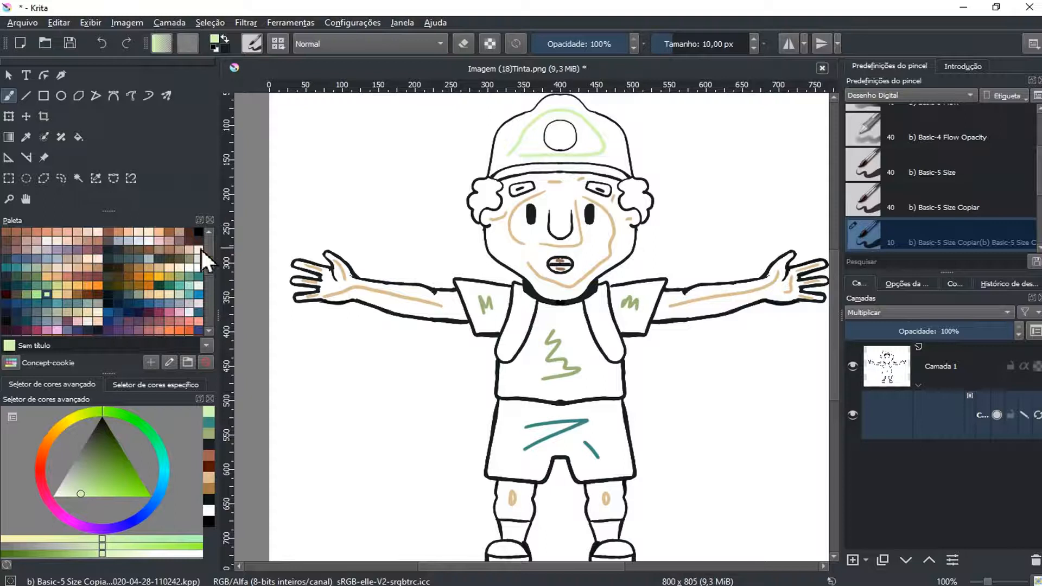
{"action": "left_click", "coordinate": [172, 234]}
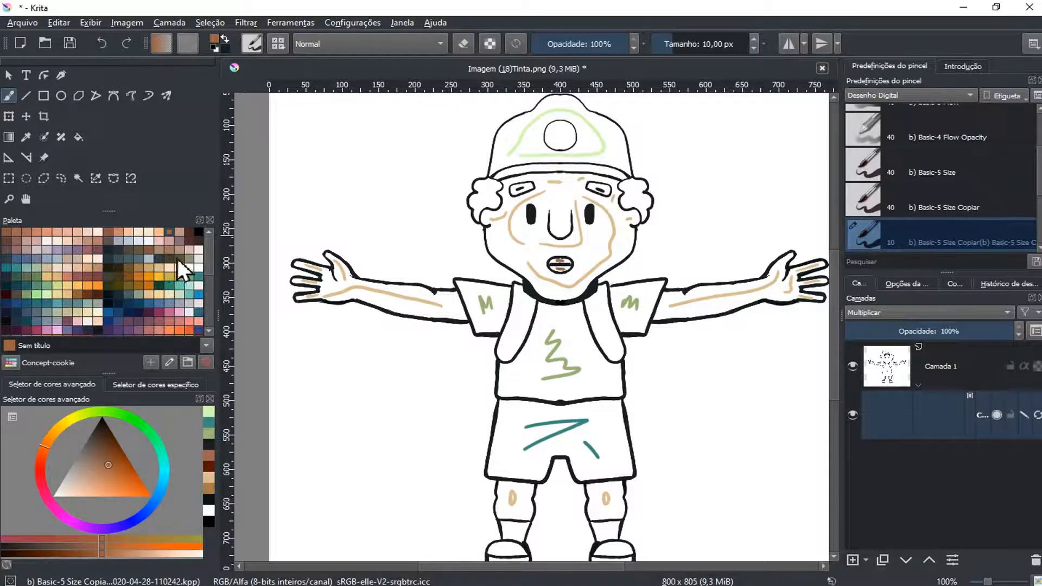
{"action": "left_click", "coordinate": [178, 259]}
{"action": "left_click_drag", "start_coordinate": [510, 173], "coordinate": [614, 173]}
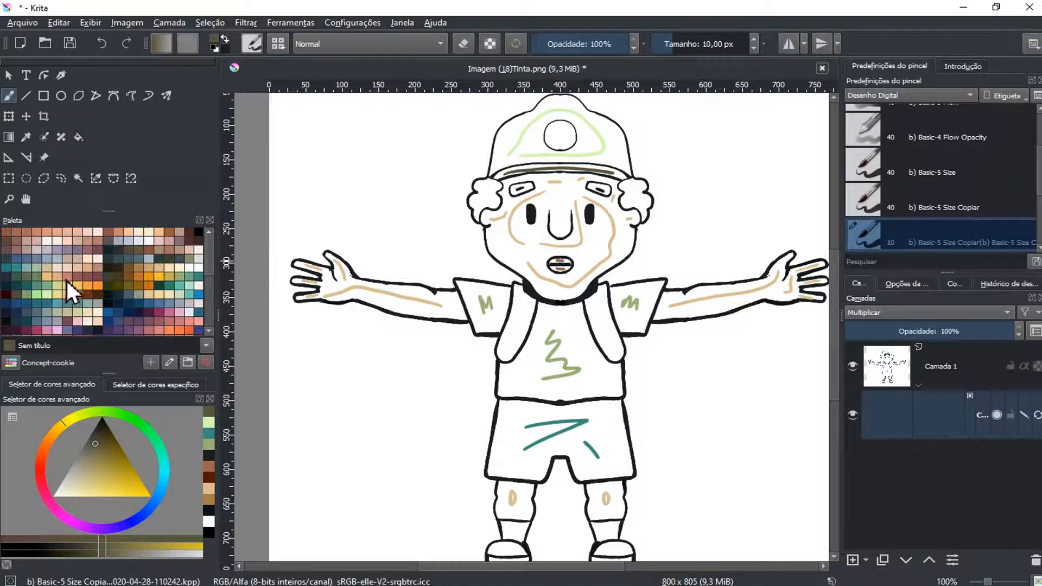
Choose an orange and mark the curly hair on both sides of the head
{"action": "left_click", "coordinate": [149, 278]}
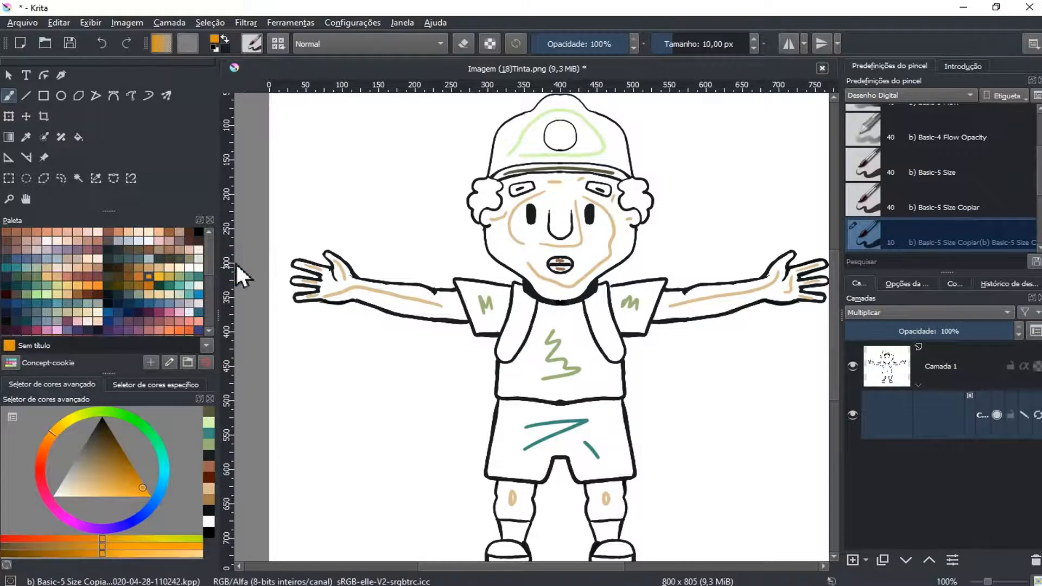
{"action": "mouse_move", "coordinate": [475, 200]}
{"action": "left_mouse_down"}
{"action": "mouse_move", "coordinate": [491, 187]}
{"action": "mouse_move", "coordinate": [484, 202]}
{"action": "left_mouse_up"}
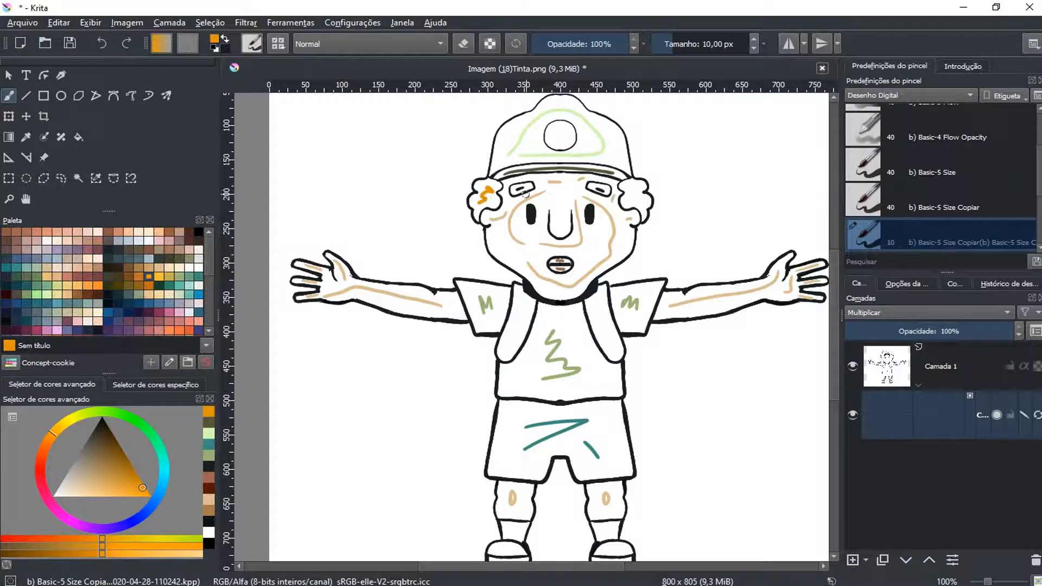
{"action": "left_click_drag", "start_coordinate": [632, 187], "coordinate": [631, 198]}
Paint over the near-black strokes inside both eyebrows with white
{"action": "scroll", "coordinate": [622, 199], "scroll_direction": "up", "scroll_amount": 1}
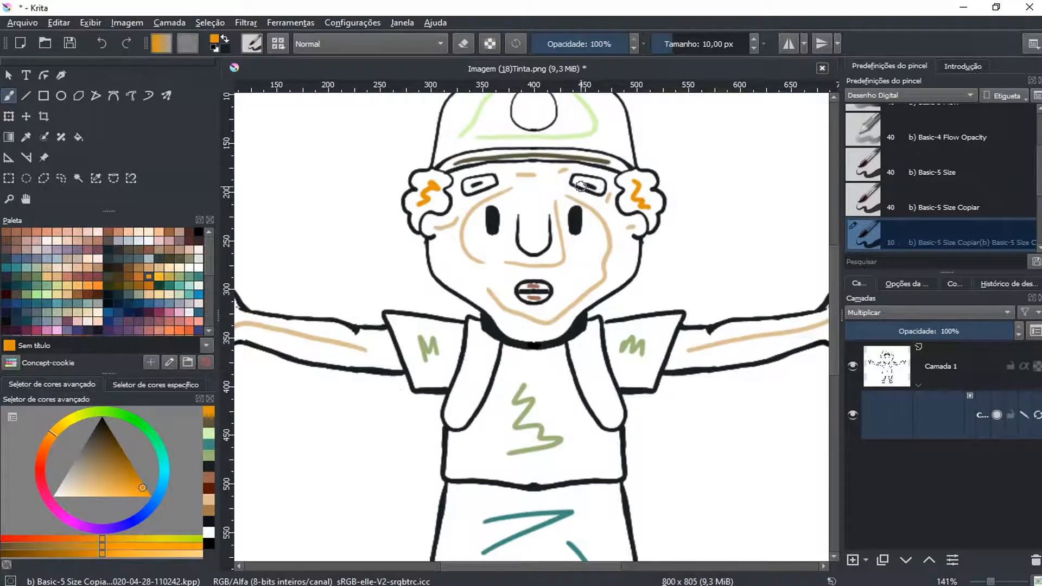
{"action": "key", "text": "x"}
{"action": "left_click", "coordinate": [548, 190], "text": "ctrl"}
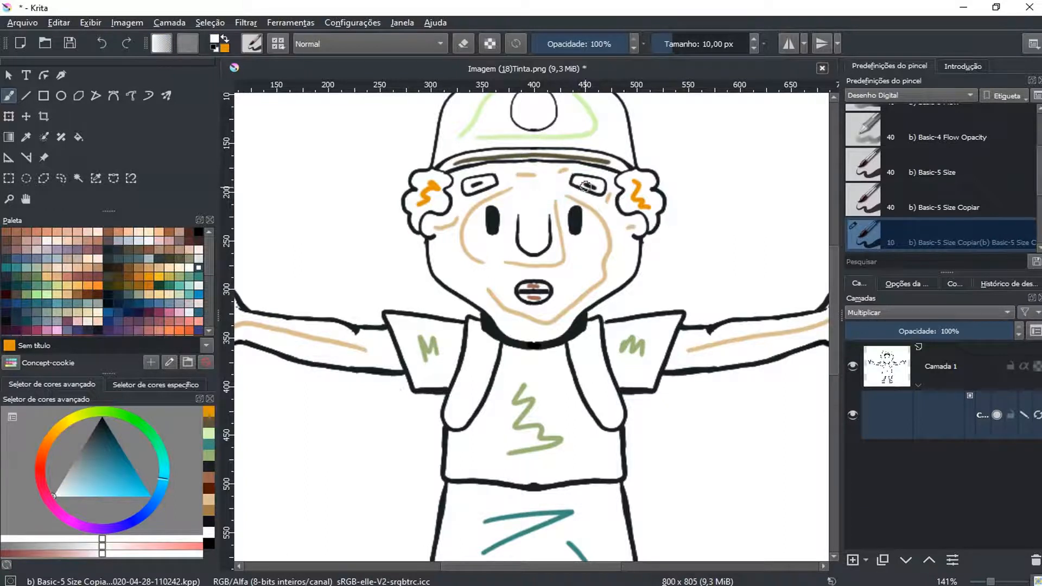
{"action": "left_click_drag", "start_coordinate": [583, 184], "coordinate": [594, 188]}
{"action": "left_click_drag", "start_coordinate": [478, 185], "coordinate": [470, 188]}
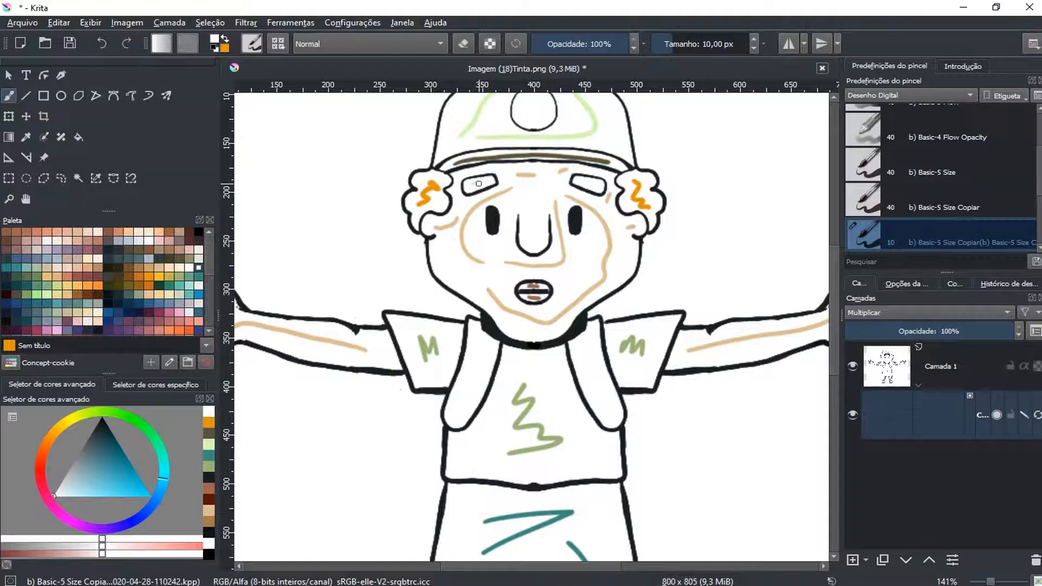
Mark both eyebrows with the orange used for the hair, keeping the strokes inside their outlines
{"action": "key", "text": "x"}
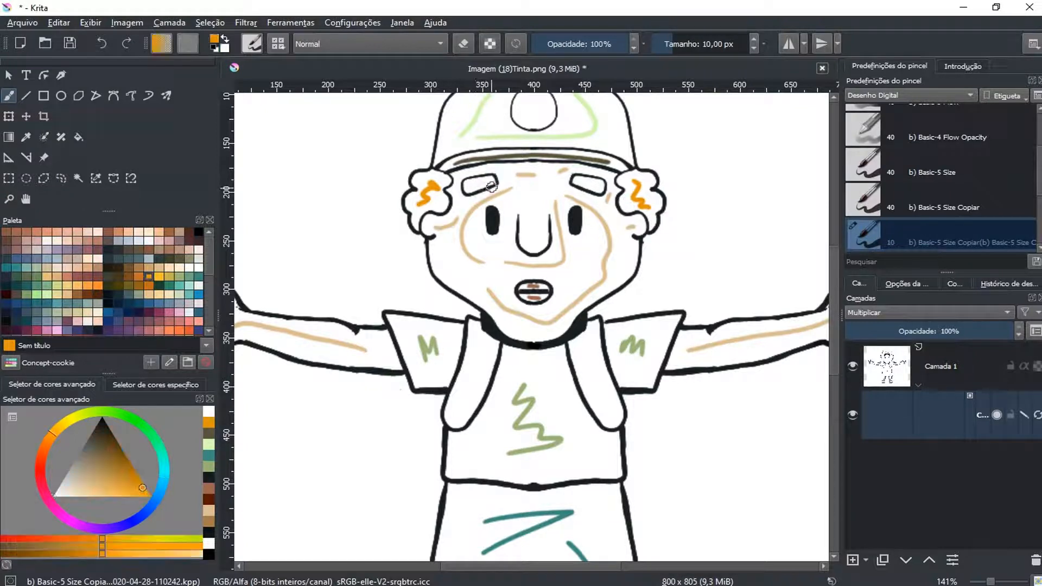
{"action": "left_click_drag", "start_coordinate": [480, 183], "coordinate": [490, 181]}
{"action": "scroll", "coordinate": [486, 182], "scroll_direction": "up", "scroll_amount": 2}
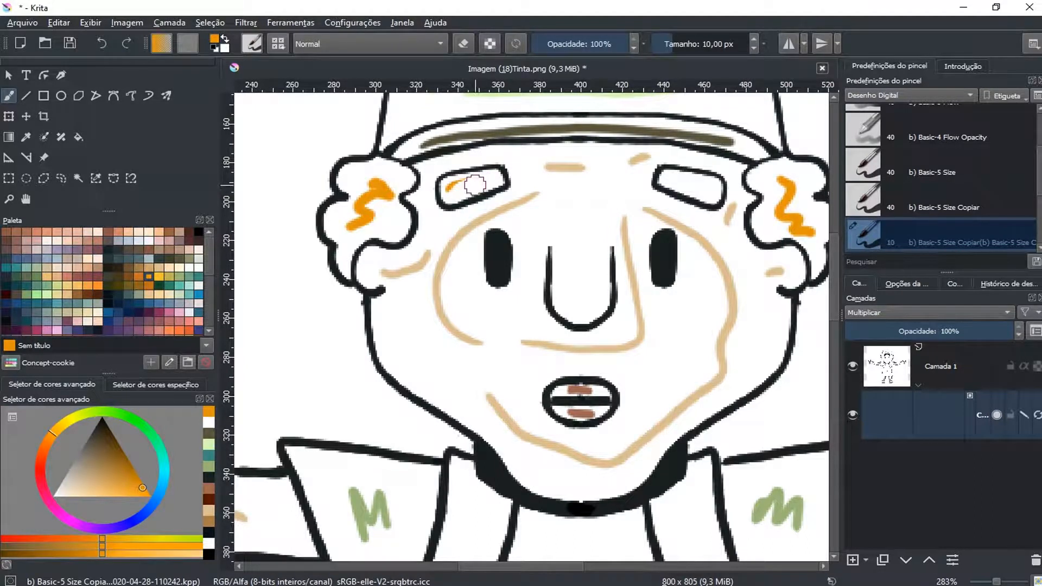
{"action": "left_click_drag", "start_coordinate": [486, 181], "coordinate": [497, 179]}
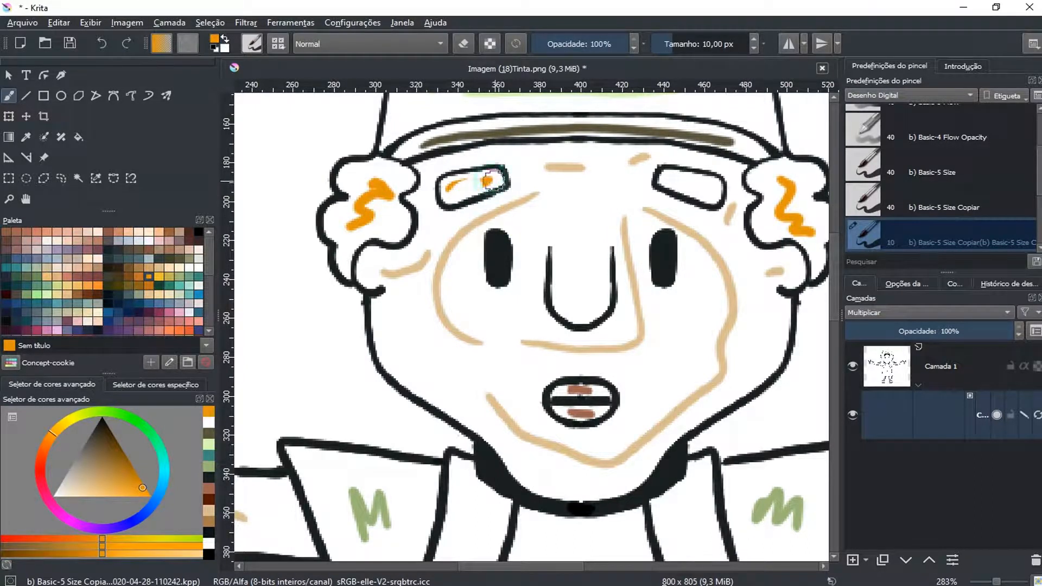
{"action": "mouse_move", "coordinate": [711, 187]}
{"action": "left_mouse_down"}
{"action": "mouse_move", "coordinate": [675, 180]}
{"action": "mouse_move", "coordinate": [717, 187]}
{"action": "left_mouse_up"}
Choose a dark reddish brown and mark both backpack straps and the upper parts of both shoes
{"action": "scroll", "coordinate": [722, 191], "scroll_direction": "down", "scroll_amount": 2}
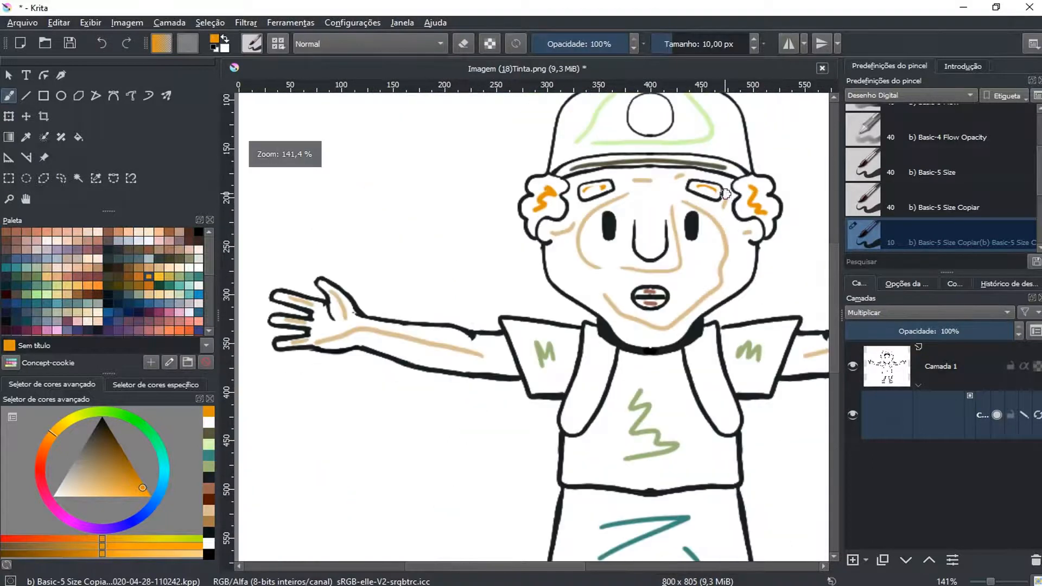
{"action": "left_click_drag", "start_coordinate": [693, 286], "coordinate": [623, 205]}
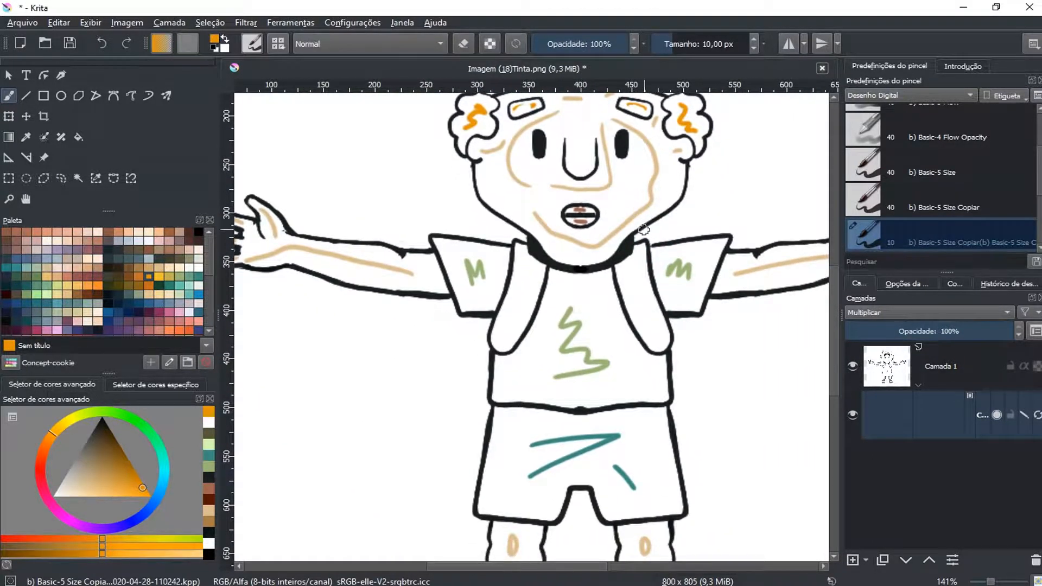
{"action": "scroll", "coordinate": [644, 230], "scroll_direction": "down", "scroll_amount": 1}
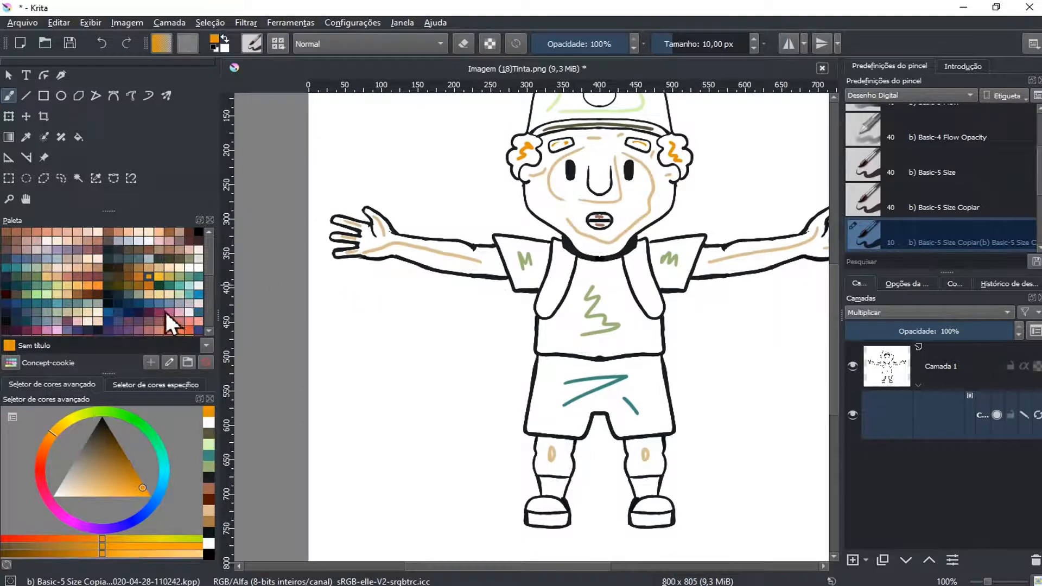
{"action": "left_click", "coordinate": [189, 232]}
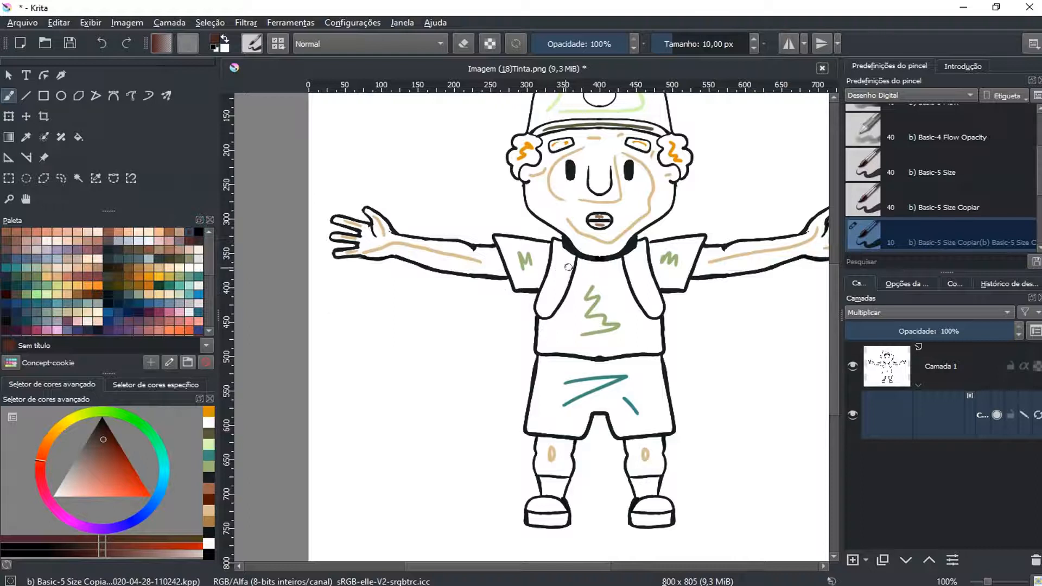
{"action": "left_click_drag", "start_coordinate": [562, 259], "coordinate": [542, 300]}
{"action": "left_click_drag", "start_coordinate": [639, 262], "coordinate": [650, 302]}
{"action": "left_click_drag", "start_coordinate": [541, 504], "coordinate": [558, 503]}
{"action": "left_click_drag", "start_coordinate": [652, 507], "coordinate": [658, 505]}
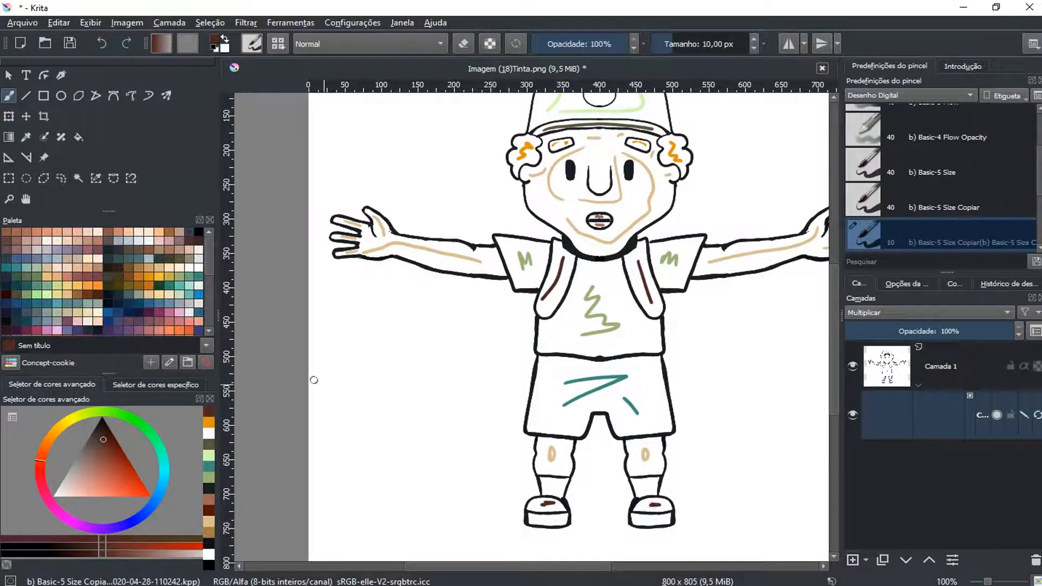
Choose a dark olive brown and mark the soles of both shoes
{"action": "left_click", "coordinate": [179, 260]}
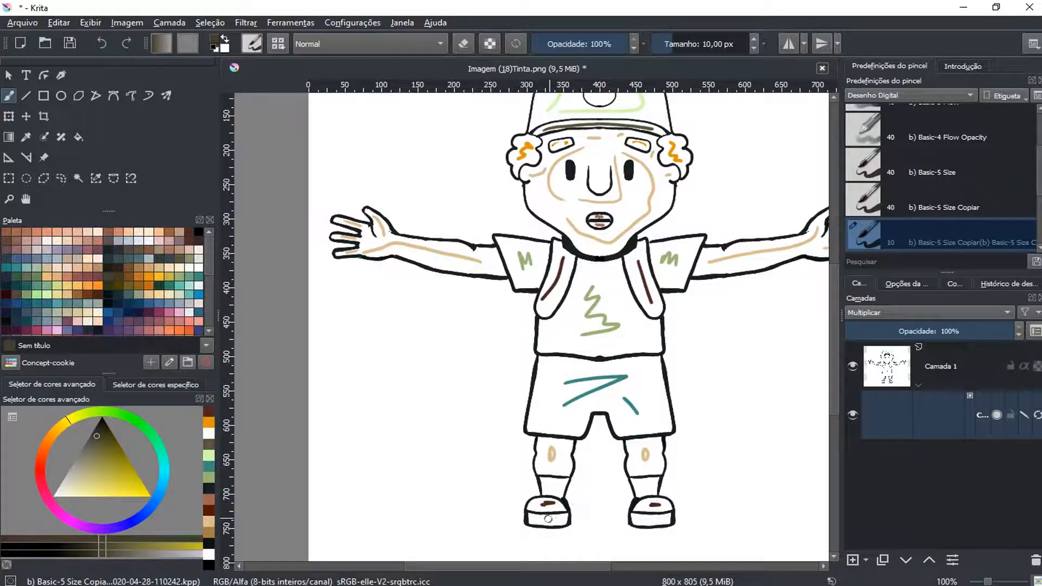
{"action": "left_click_drag", "start_coordinate": [540, 519], "coordinate": [555, 520]}
{"action": "left_click_drag", "start_coordinate": [645, 520], "coordinate": [660, 520]}
Generate the colour fill from the mask's strokes and turn off key-stroke editing to show the clean coloured drawing
{"action": "scroll", "coordinate": [672, 500], "scroll_direction": "down", "scroll_amount": 2}
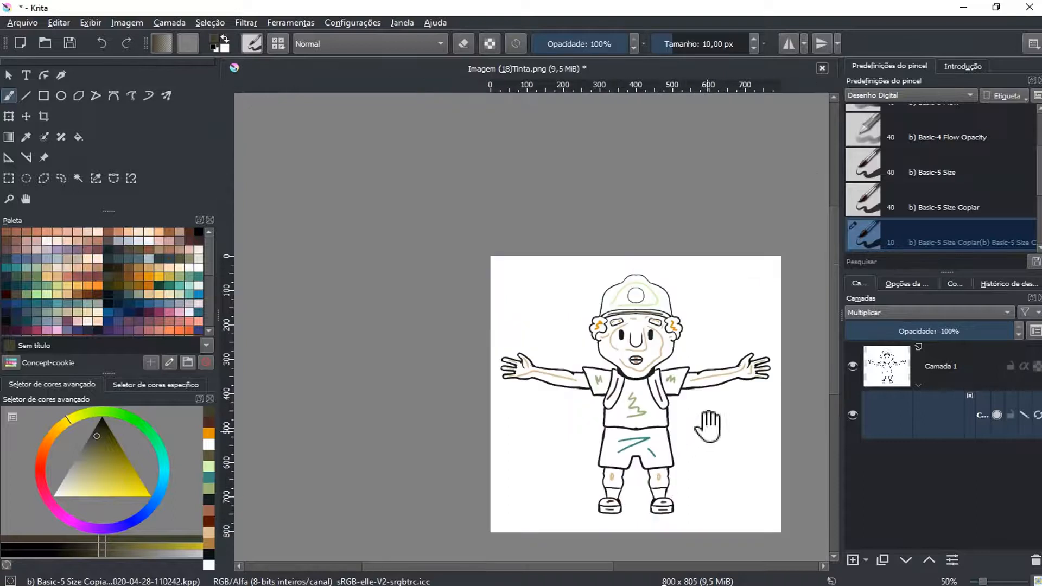
{"action": "left_click_drag", "start_coordinate": [708, 426], "coordinate": [667, 372]}
{"action": "scroll", "coordinate": [624, 274], "scroll_direction": "up", "scroll_amount": 1}
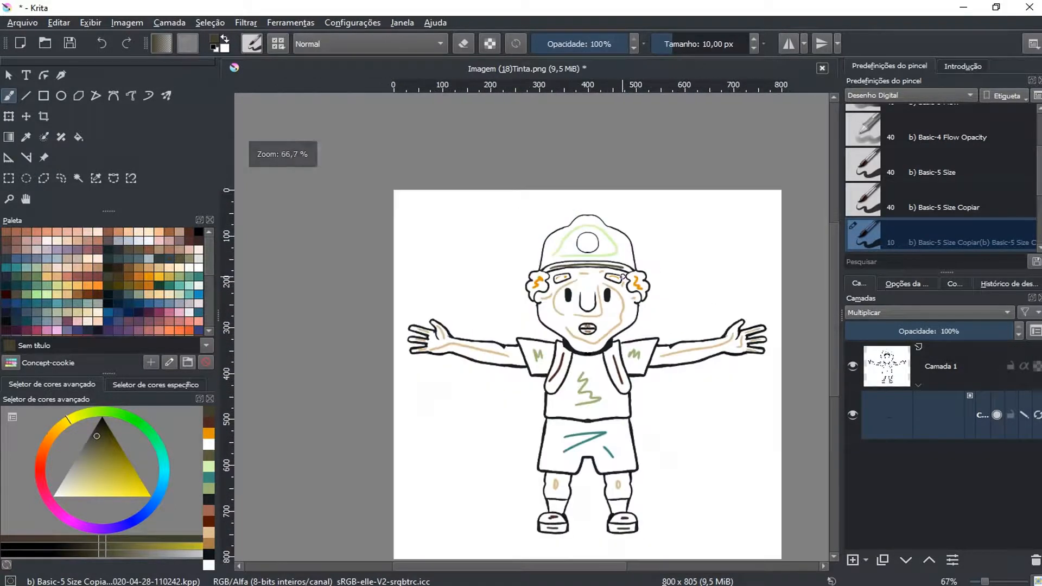
{"action": "left_click_drag", "start_coordinate": [628, 304], "coordinate": [590, 275]}
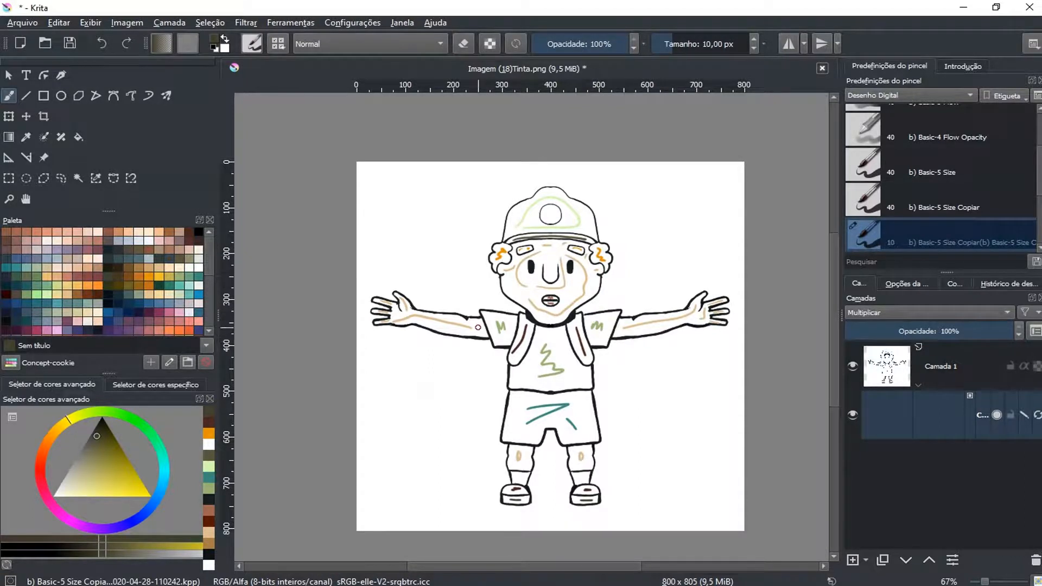
{"action": "left_click", "coordinate": [8, 75]}
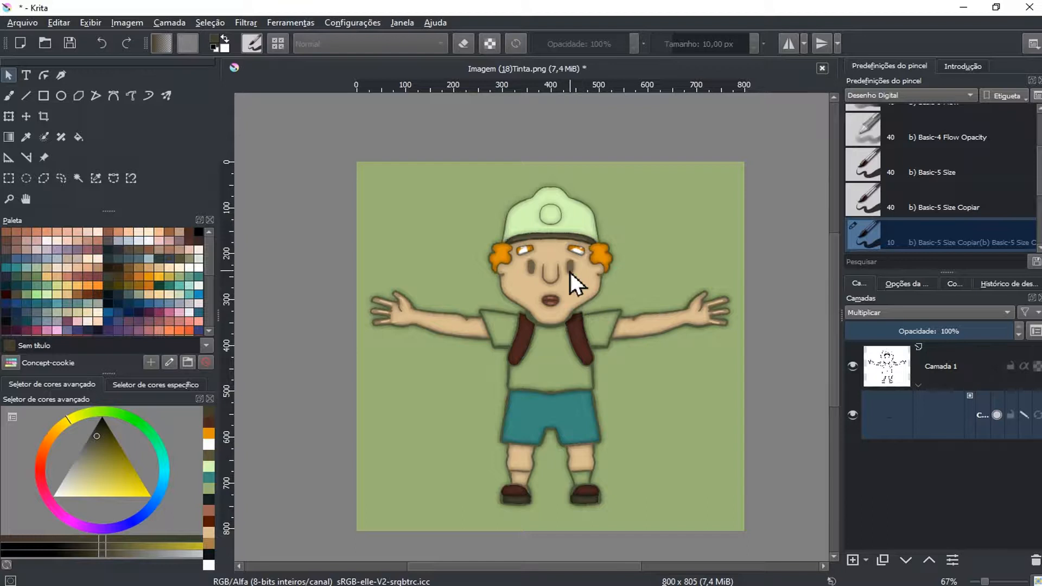
{"action": "scroll", "coordinate": [570, 272], "scroll_direction": "up", "scroll_amount": 1}
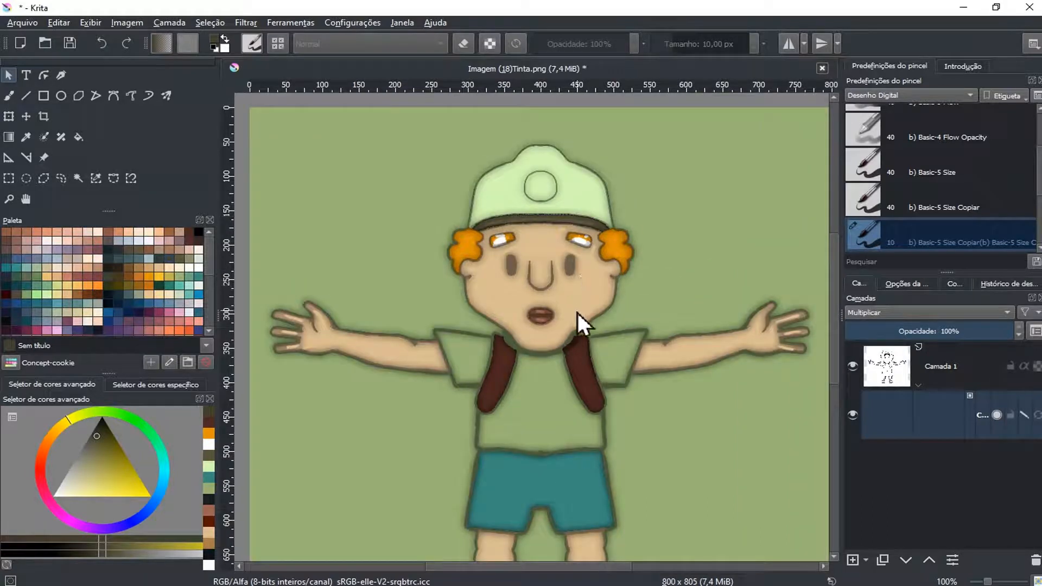
{"action": "scroll", "coordinate": [656, 336], "scroll_direction": "down", "scroll_amount": 1}
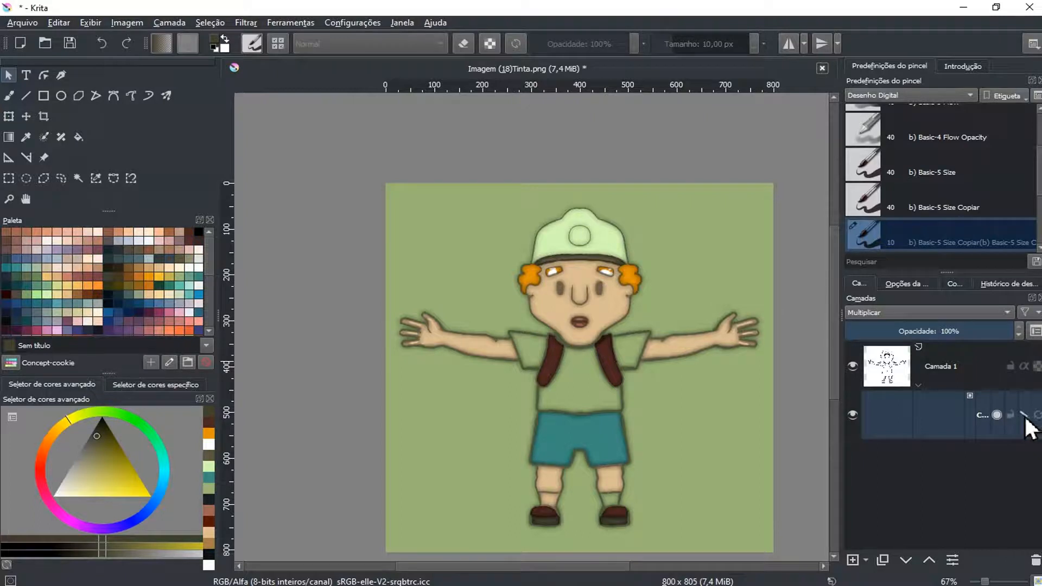
{"action": "mouse_move", "coordinate": [1025, 416]}
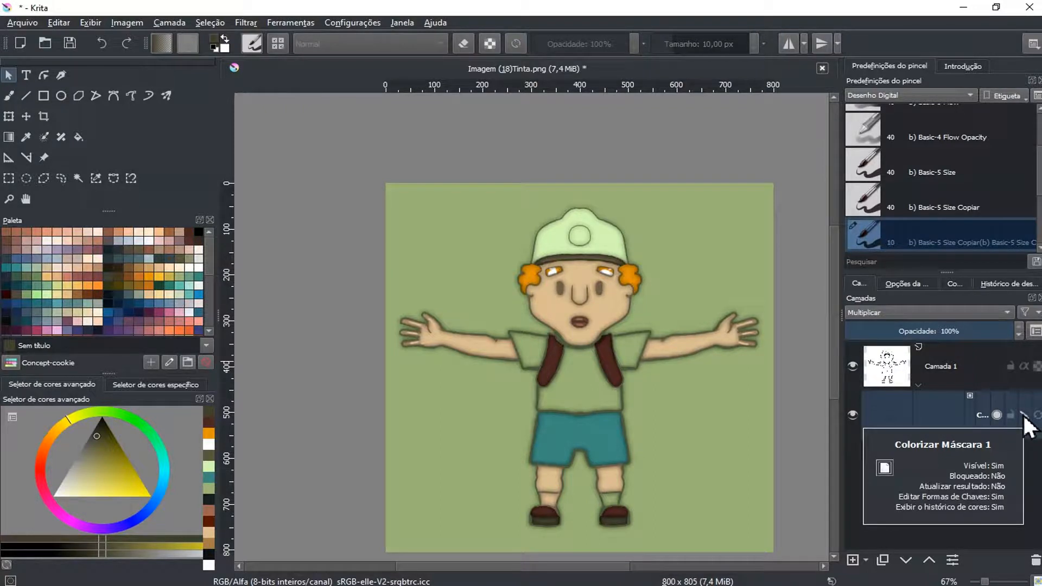
{"action": "left_click", "coordinate": [1024, 415]}
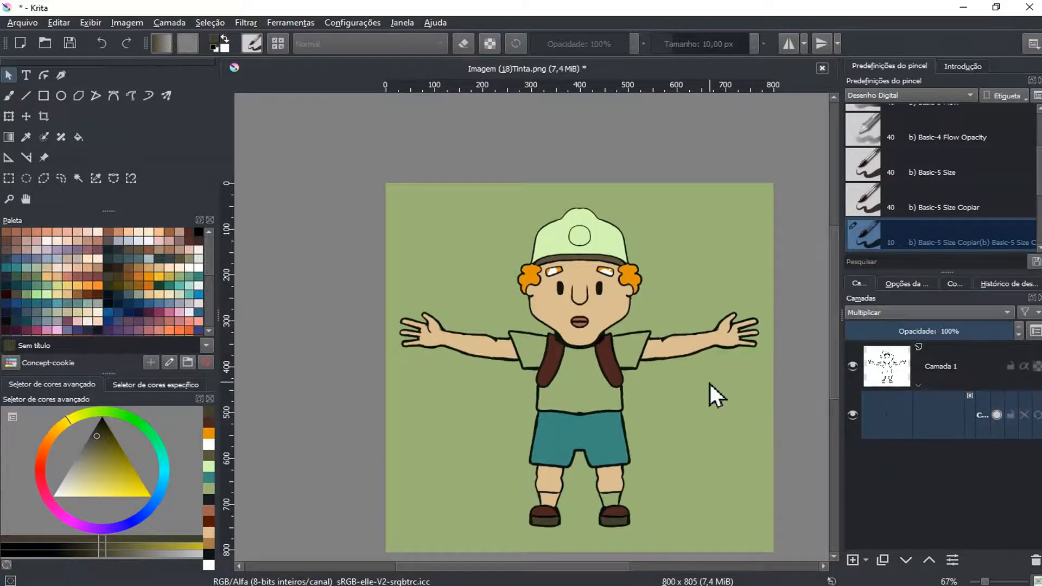
Examine the coloured character from head to shoes for areas filled with the wrong colour
{"action": "scroll", "coordinate": [618, 300], "scroll_direction": "up", "scroll_amount": 2}
{"action": "scroll", "coordinate": [618, 300], "scroll_direction": "down", "scroll_amount": 1}
{"action": "scroll", "coordinate": [620, 302], "scroll_direction": "up", "scroll_amount": 3}
{"action": "scroll", "coordinate": [620, 302], "scroll_direction": "down", "scroll_amount": 2}
{"action": "scroll", "coordinate": [674, 422], "scroll_direction": "down", "scroll_amount": 2}
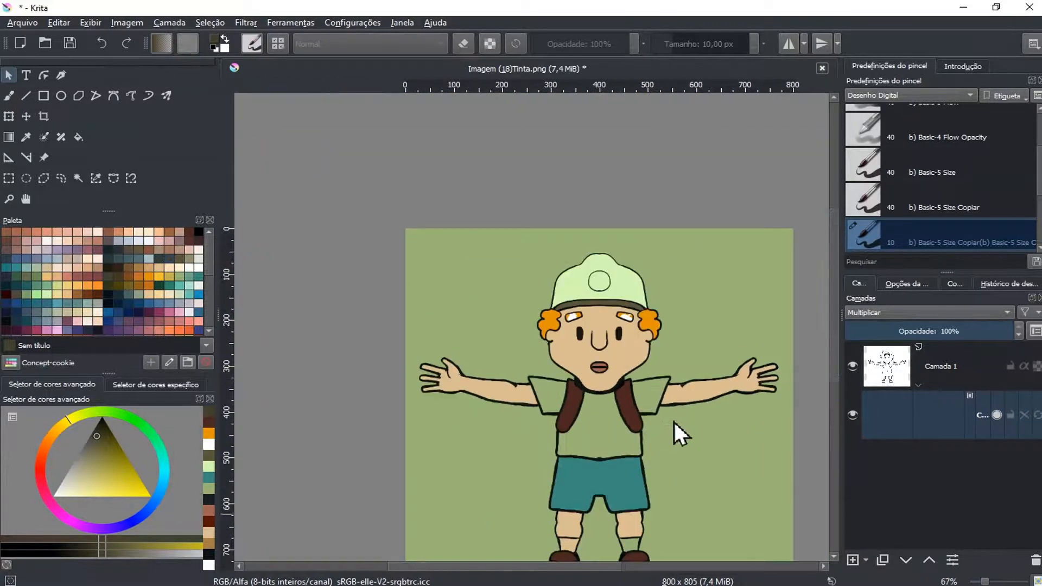
{"action": "scroll", "coordinate": [685, 445], "scroll_direction": "up", "scroll_amount": 2}
{"action": "scroll", "coordinate": [681, 442], "scroll_direction": "down", "scroll_amount": 3}
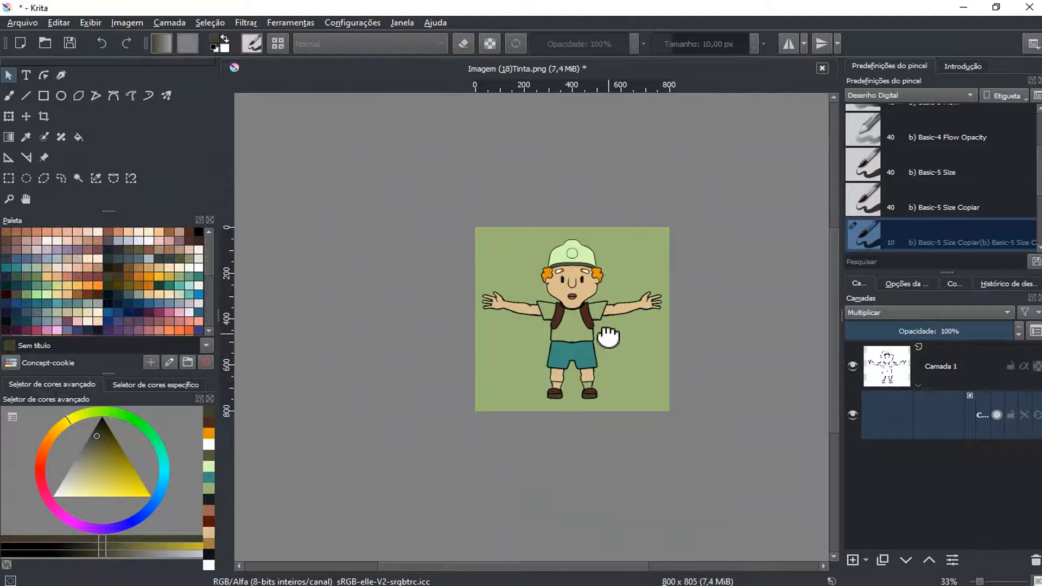
{"action": "scroll", "coordinate": [605, 346], "scroll_direction": "up", "scroll_amount": 3}
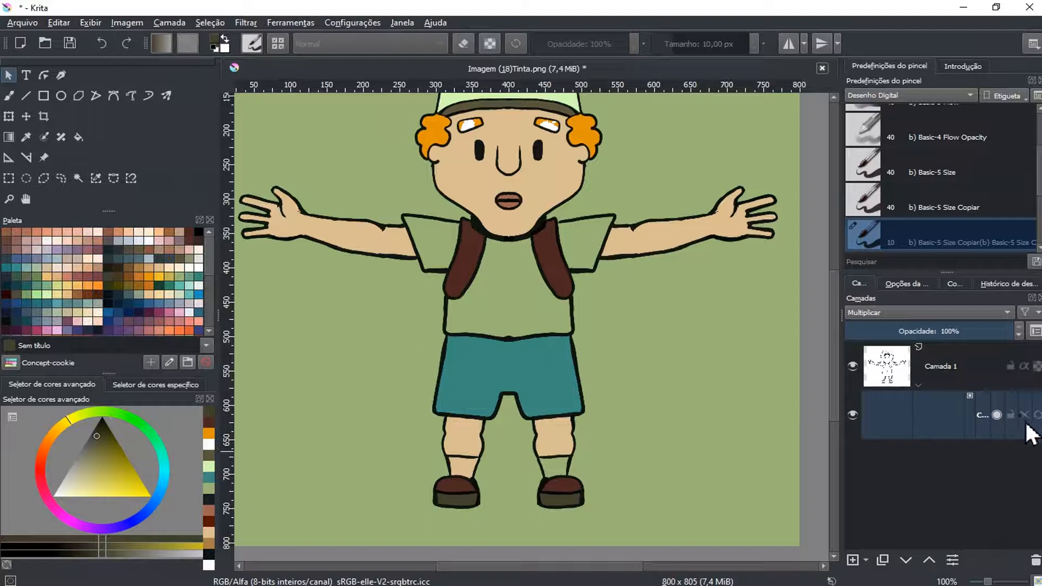
Turn key-stroke editing back on, enlarge the brush to 26 px and mark the left-hand sock with green sampled from the shirt
{"action": "mouse_move", "coordinate": [1025, 418]}
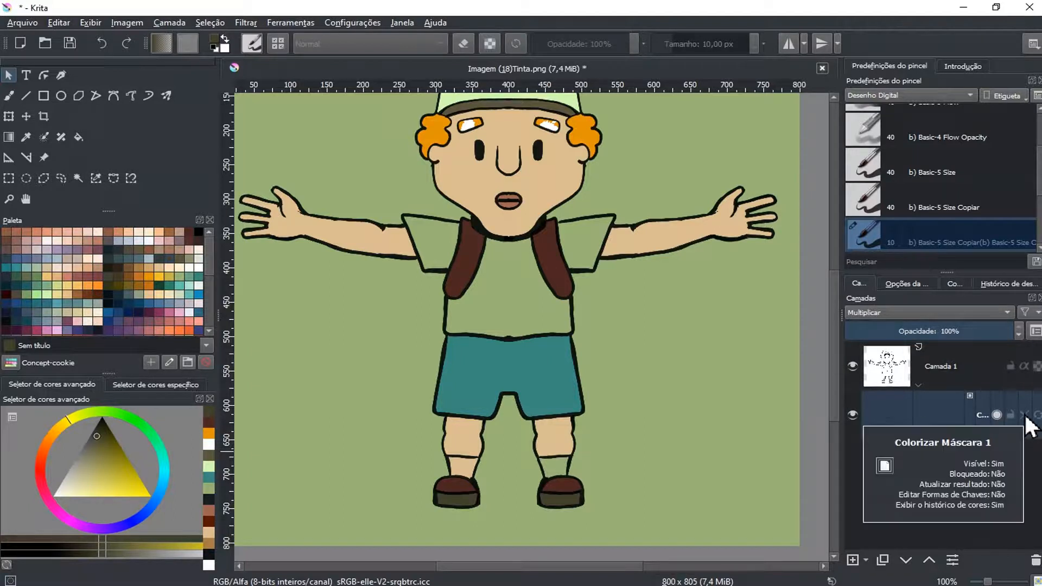
{"action": "left_click", "coordinate": [1024, 415]}
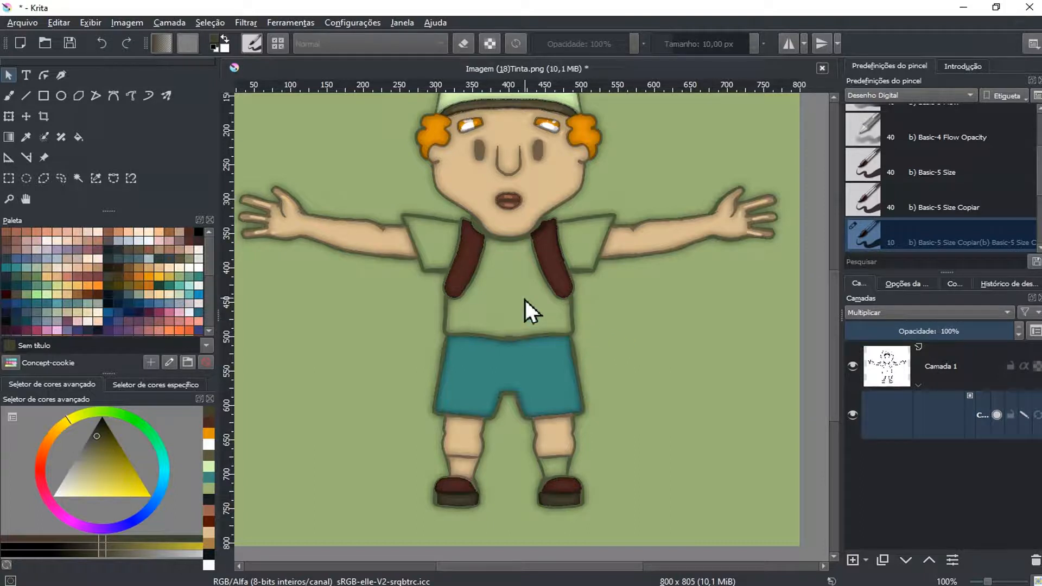
{"action": "key", "text": "b"}
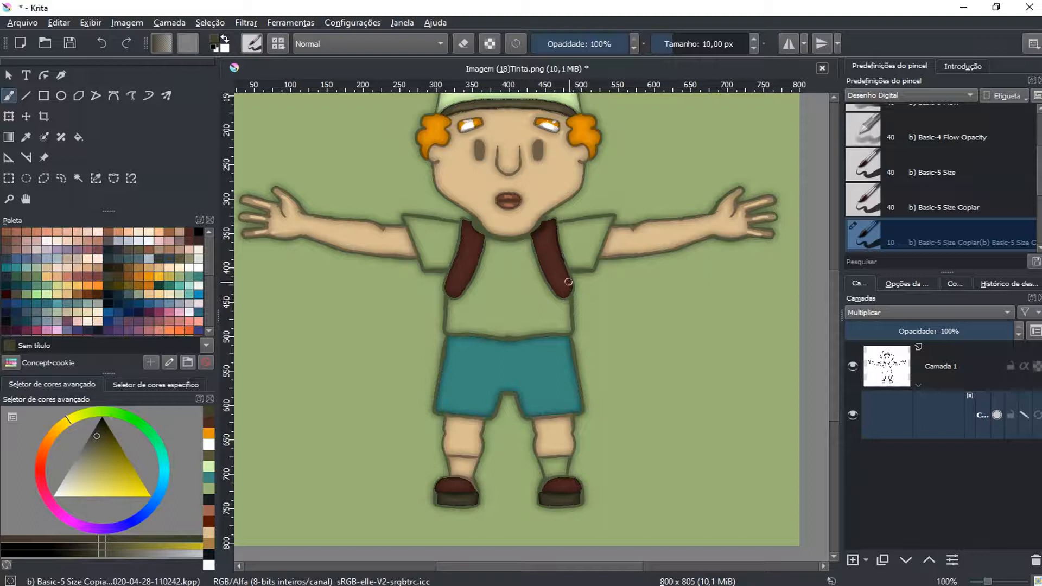
{"action": "key", "text": "bracketright"}
{"action": "key", "text": "bracketright"}
{"action": "key", "text": "bracketright"}
{"action": "key", "text": "bracketright"}
{"action": "key", "text": "bracketright"}
{"action": "key", "text": "bracketright"}
{"action": "key", "text": "bracketright"}
{"action": "key", "text": "bracketright"}
{"action": "key", "text": "bracketright"}
{"action": "key", "text": "bracketright"}
{"action": "key", "text": "bracketright"}
{"action": "left_click", "coordinate": [503, 293], "text": "ctrl"}
{"action": "left_click_drag", "start_coordinate": [462, 468], "coordinate": [463, 467]}
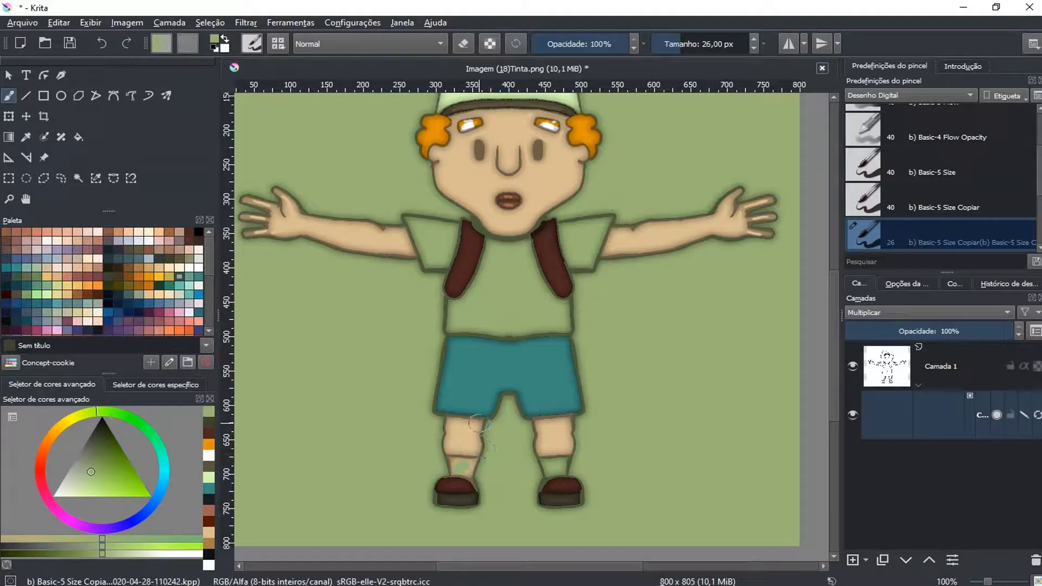
Choose a pale cream and mark the background around the character with long strokes, including the gap between the legs
{"action": "left_click", "coordinate": [198, 249]}
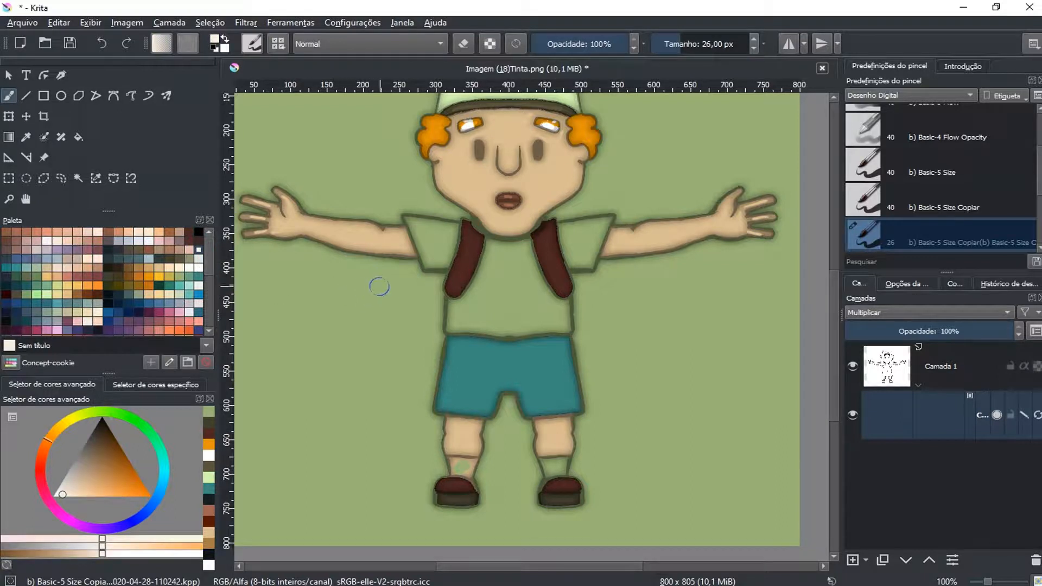
{"action": "scroll", "coordinate": [379, 286], "scroll_direction": "down", "scroll_amount": 1}
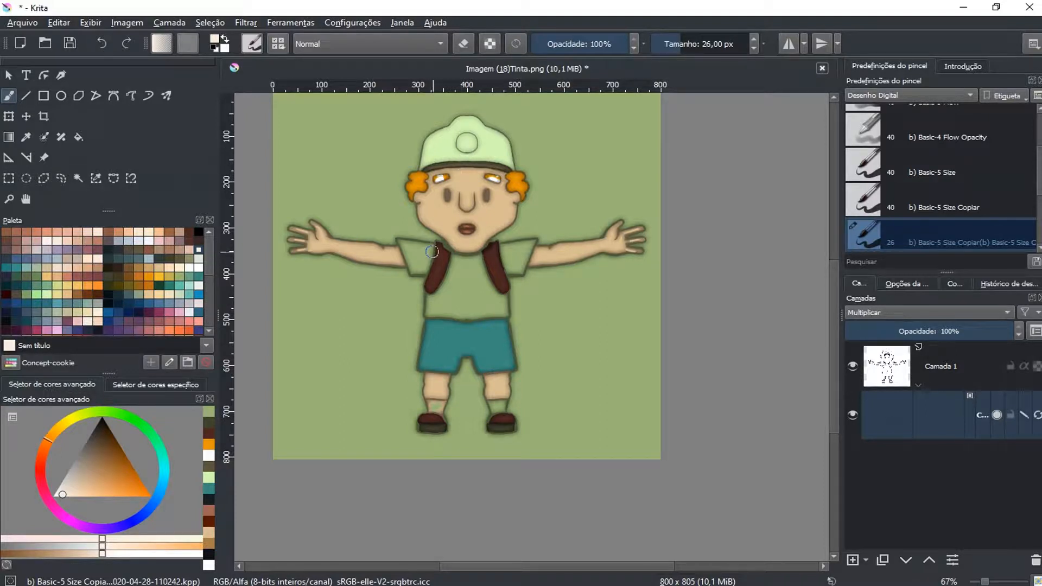
{"action": "key", "text": "1"}
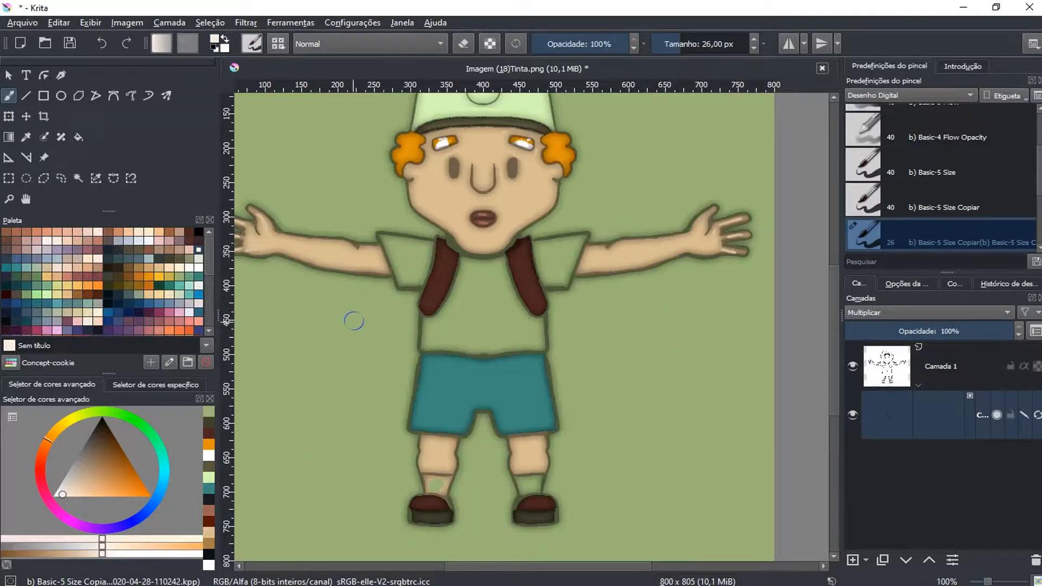
{"action": "left_click_drag", "start_coordinate": [365, 318], "coordinate": [430, 273]}
{"action": "mouse_move", "coordinate": [306, 257]}
{"action": "left_mouse_down"}
{"action": "mouse_move", "coordinate": [405, 274]}
{"action": "mouse_move", "coordinate": [315, 399]}
{"action": "mouse_move", "coordinate": [366, 475]}
{"action": "left_mouse_up"}
{"action": "left_click_drag", "start_coordinate": [559, 413], "coordinate": [550, 460]}
{"action": "key", "text": "ctrl+z"}
{"action": "left_click_drag", "start_coordinate": [536, 409], "coordinate": [540, 480]}
{"action": "mouse_move", "coordinate": [698, 477]}
{"action": "left_mouse_down"}
{"action": "mouse_move", "coordinate": [600, 465]}
{"action": "mouse_move", "coordinate": [663, 432]}
{"action": "mouse_move", "coordinate": [636, 268]}
{"action": "mouse_move", "coordinate": [635, 364]}
{"action": "left_mouse_up"}
{"action": "mouse_move", "coordinate": [500, 300]}
{"action": "left_mouse_down"}
{"action": "mouse_move", "coordinate": [628, 260]}
{"action": "mouse_move", "coordinate": [622, 186]}
{"action": "mouse_move", "coordinate": [564, 115]}
{"action": "mouse_move", "coordinate": [620, 207]}
{"action": "mouse_move", "coordinate": [478, 197]}
{"action": "mouse_move", "coordinate": [259, 225]}
{"action": "left_mouse_up"}
{"action": "mouse_move", "coordinate": [303, 269]}
{"action": "left_mouse_down"}
{"action": "mouse_move", "coordinate": [477, 205]}
{"action": "mouse_move", "coordinate": [515, 169]}
{"action": "left_mouse_up"}
{"action": "mouse_move", "coordinate": [443, 181]}
{"action": "left_mouse_down"}
{"action": "mouse_move", "coordinate": [557, 292]}
{"action": "mouse_move", "coordinate": [577, 298]}
{"action": "left_mouse_up"}
{"action": "left_click_drag", "start_coordinate": [716, 426], "coordinate": [571, 262]}
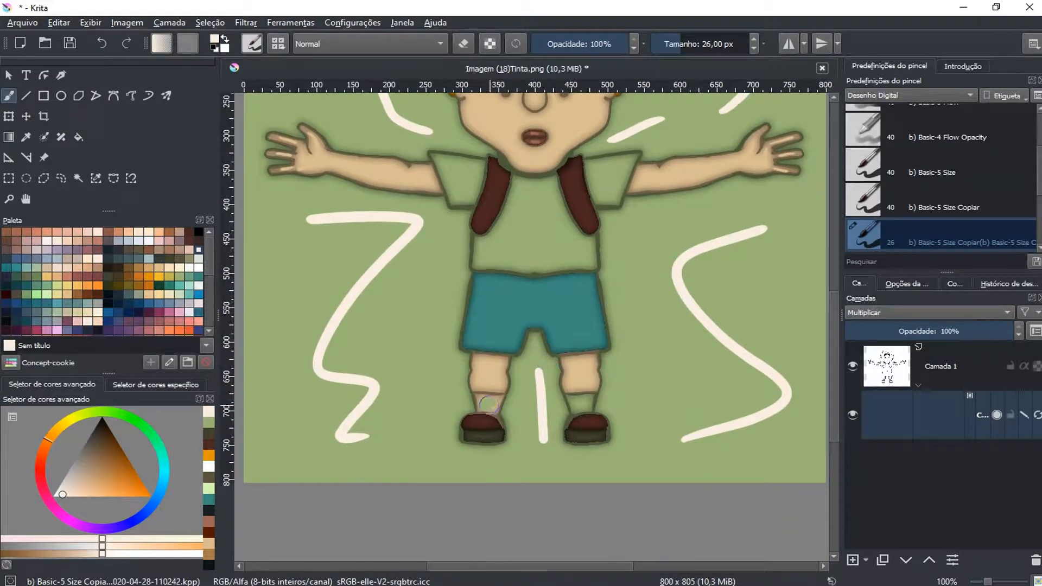
Sample the orange from the hair and paint over the white marks inside both eyebrows
{"action": "mouse_move", "coordinate": [629, 230]}
{"action": "left_mouse_down"}
{"action": "mouse_move", "coordinate": [651, 249]}
{"action": "mouse_move", "coordinate": [632, 266]}
{"action": "left_mouse_up"}
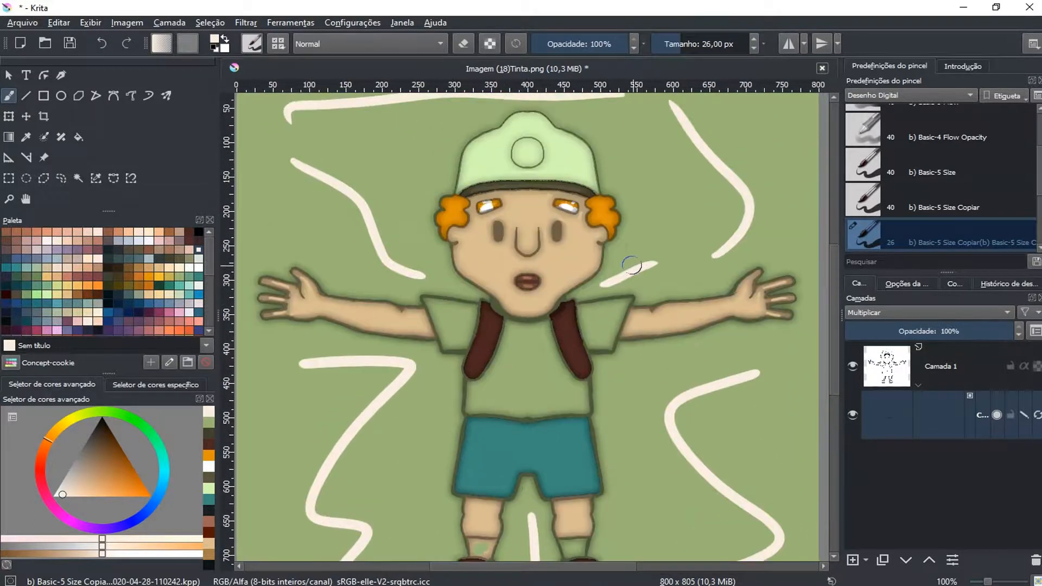
{"action": "left_click", "coordinate": [602, 210], "text": "ctrl"}
{"action": "scroll", "coordinate": [589, 247], "scroll_direction": "down", "scroll_amount": 1}
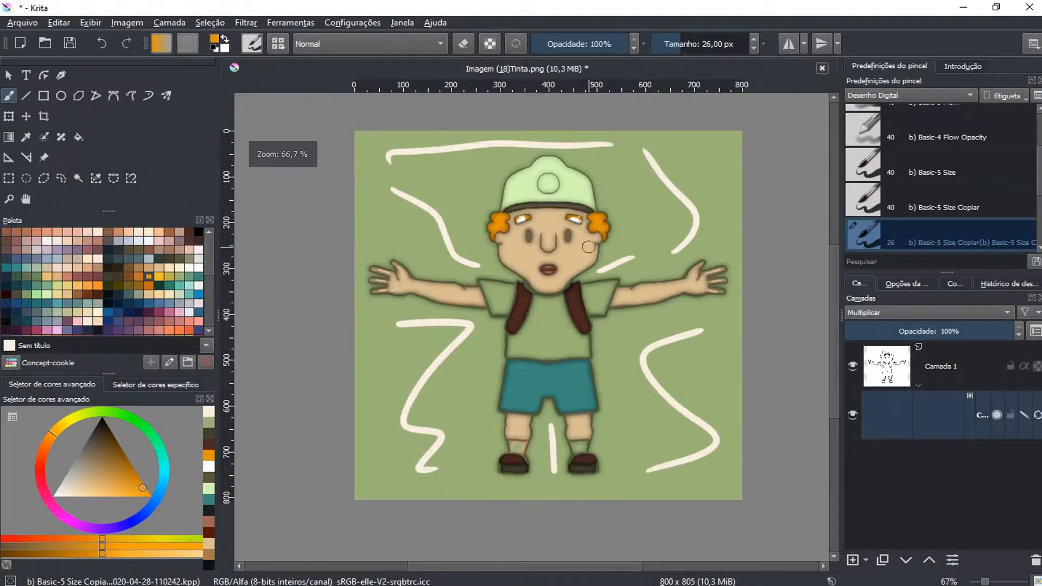
{"action": "scroll", "coordinate": [581, 233], "scroll_direction": "up", "scroll_amount": 3}
{"action": "mouse_move", "coordinate": [565, 171]}
{"action": "left_mouse_down"}
{"action": "mouse_move", "coordinate": [530, 157]}
{"action": "mouse_move", "coordinate": [559, 170]}
{"action": "left_mouse_up"}
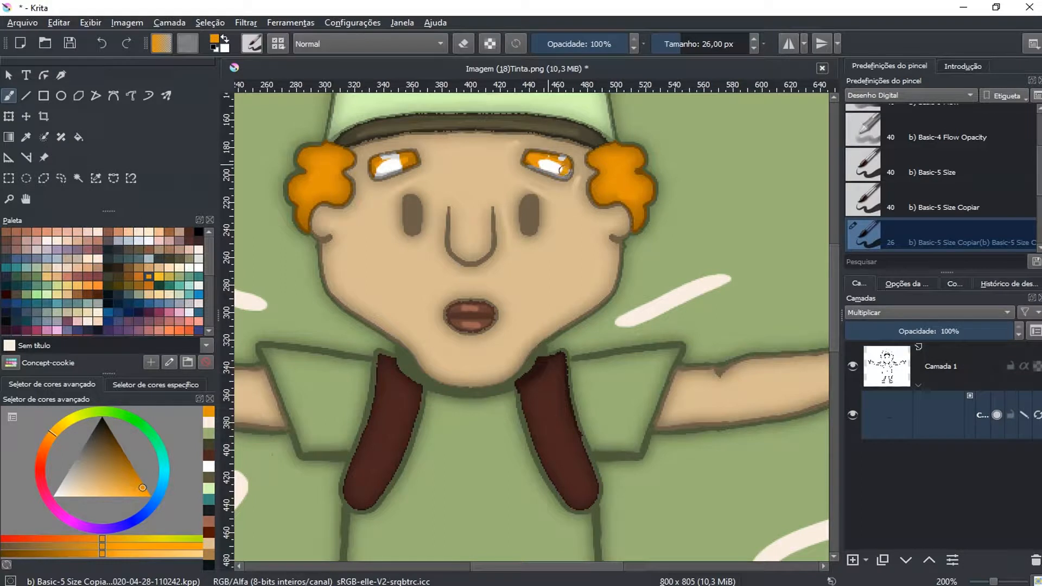
{"action": "left_click_drag", "start_coordinate": [544, 161], "coordinate": [552, 167]}
{"action": "left_click_drag", "start_coordinate": [402, 164], "coordinate": [387, 166]}
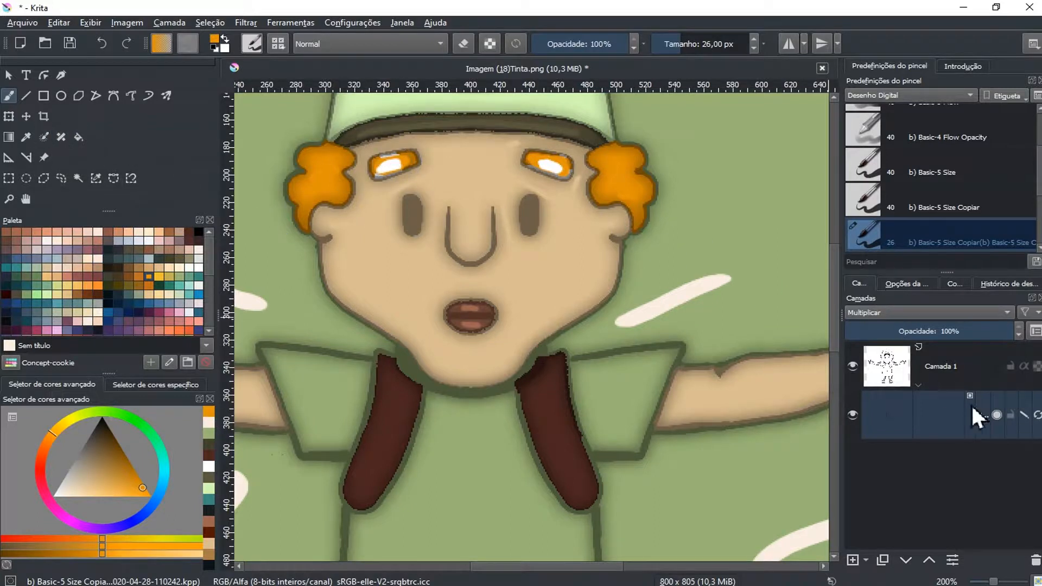
Update the colorize mask's fill and check the result with key-stroke editing off, switching it back on at the end
{"action": "left_click", "coordinate": [1030, 418]}
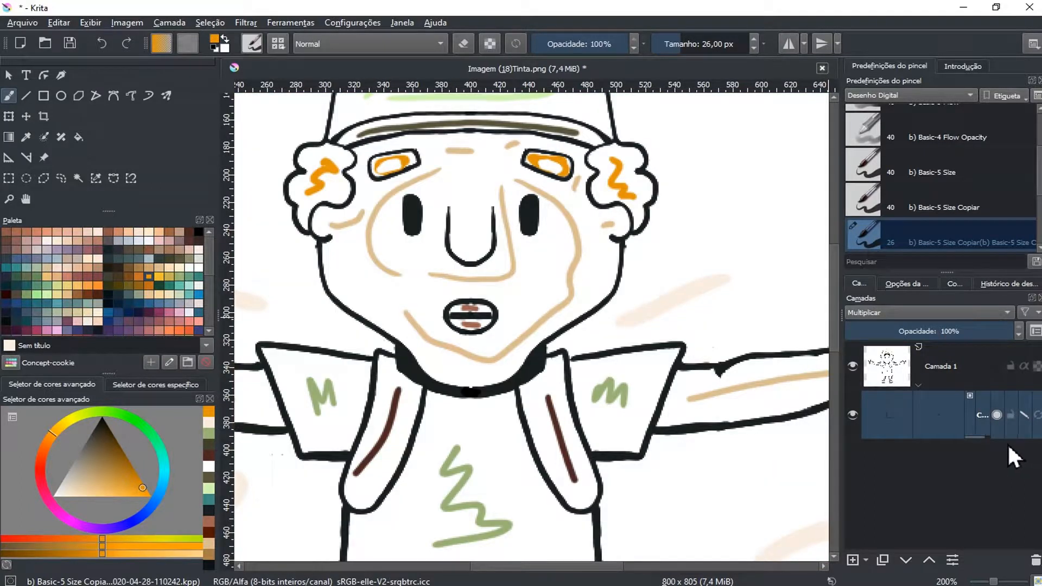
{"action": "scroll", "coordinate": [737, 306], "scroll_direction": "down", "scroll_amount": 3}
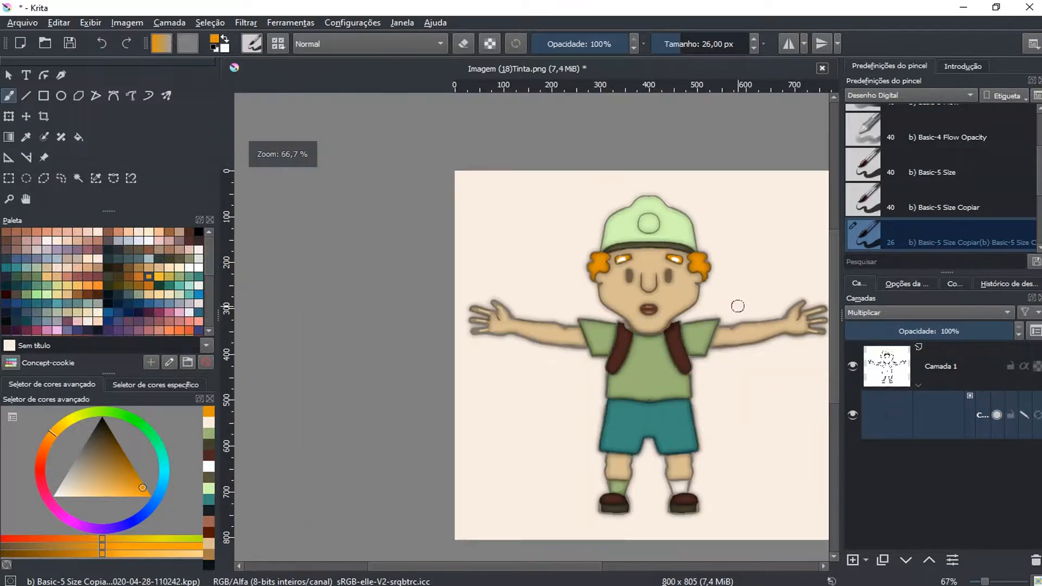
{"action": "left_click_drag", "start_coordinate": [727, 314], "coordinate": [646, 263]}
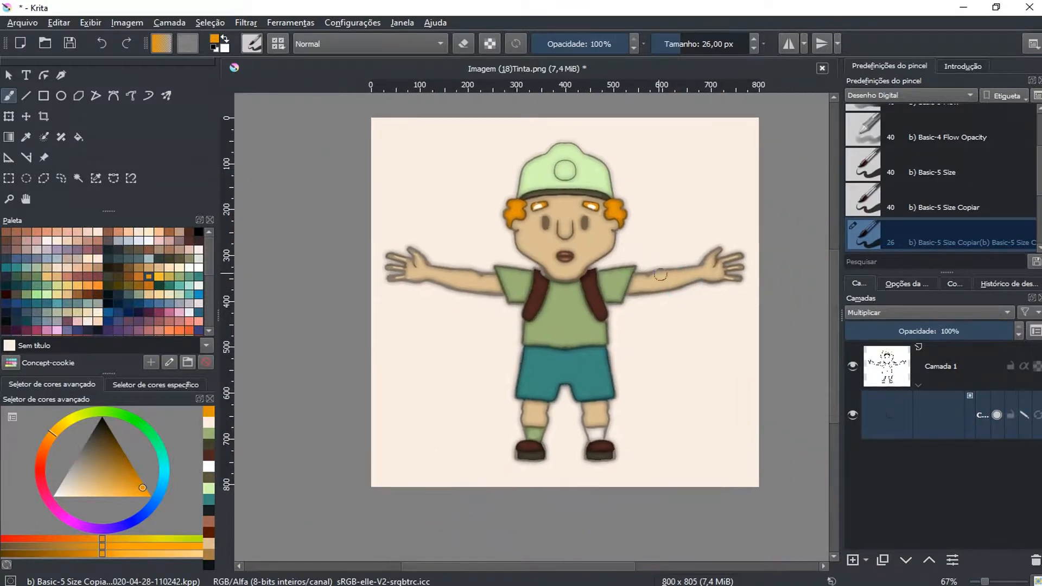
{"action": "left_click", "coordinate": [1024, 416]}
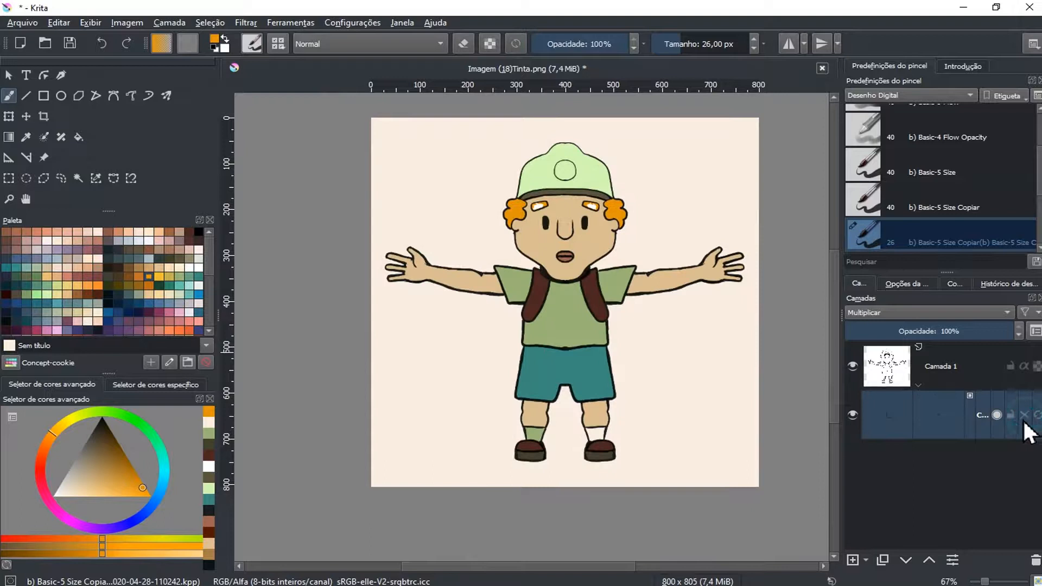
{"action": "left_click", "coordinate": [1024, 416]}
Mark the right-hand sock with green sampled from the shirt and update the mask's fill
{"action": "scroll", "coordinate": [705, 410], "scroll_direction": "up", "scroll_amount": 1}
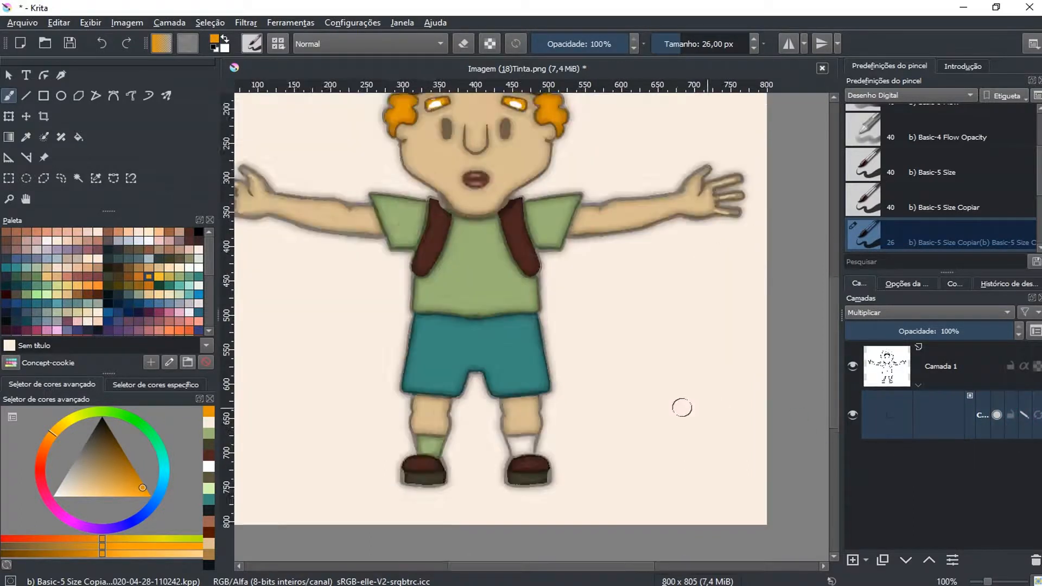
{"action": "scroll", "coordinate": [683, 408], "scroll_direction": "up", "scroll_amount": 1}
{"action": "left_click", "coordinate": [423, 270], "text": "ctrl"}
{"action": "left_click_drag", "start_coordinate": [461, 465], "coordinate": [459, 462]}
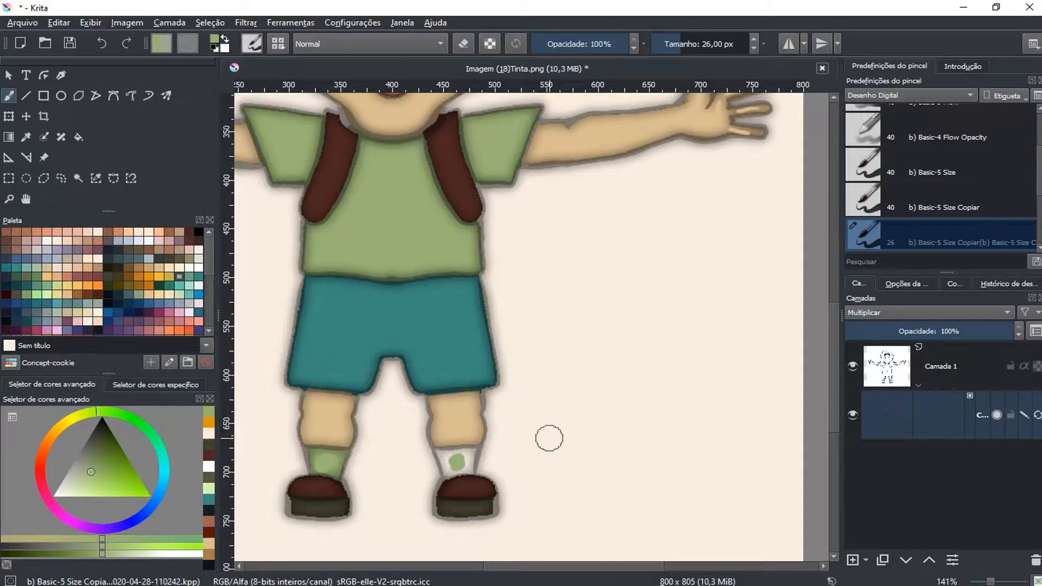
{"action": "left_click", "coordinate": [1034, 415]}
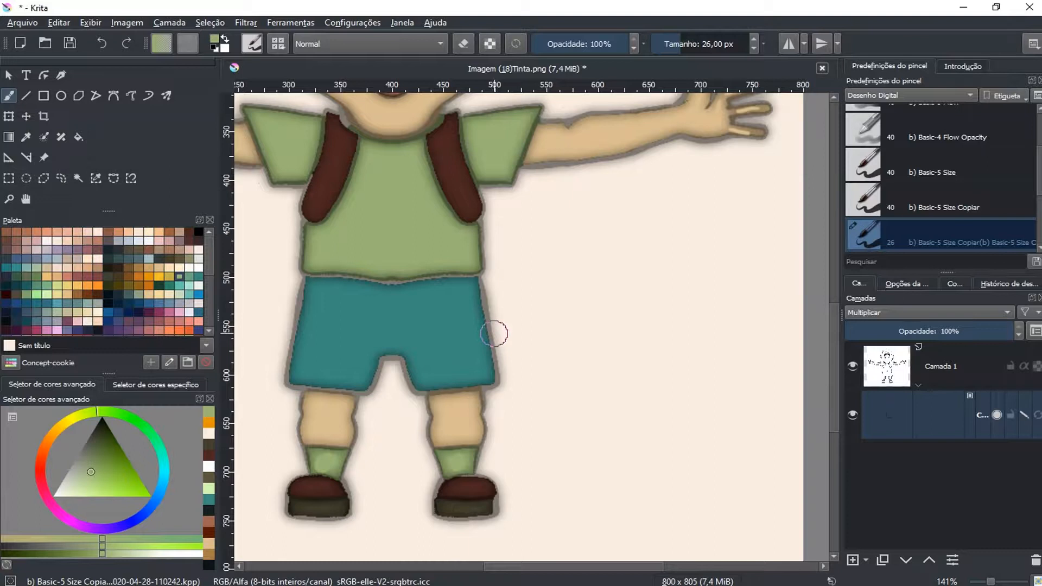
View the whole coloured character with key-stroke editing turned off
{"action": "scroll", "coordinate": [501, 320], "scroll_direction": "down", "scroll_amount": 1}
{"action": "left_click_drag", "start_coordinate": [486, 255], "coordinate": [551, 316]}
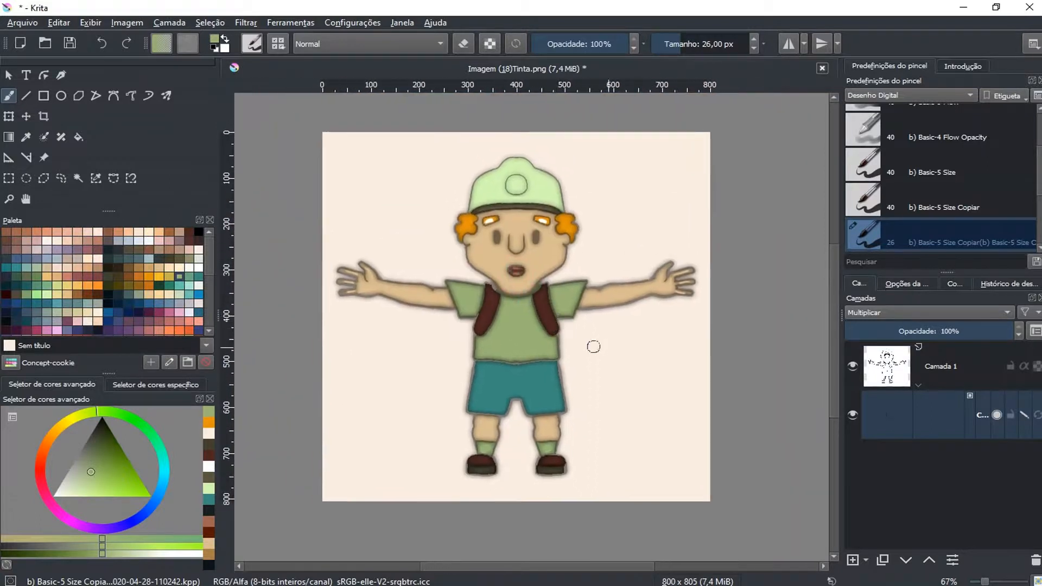
{"action": "left_click", "coordinate": [1024, 417]}
Sample the orange from the hair and, with key-stroke editing on, erase the white marks inside both eyebrows
{"action": "scroll", "coordinate": [600, 227], "scroll_direction": "up", "scroll_amount": 2}
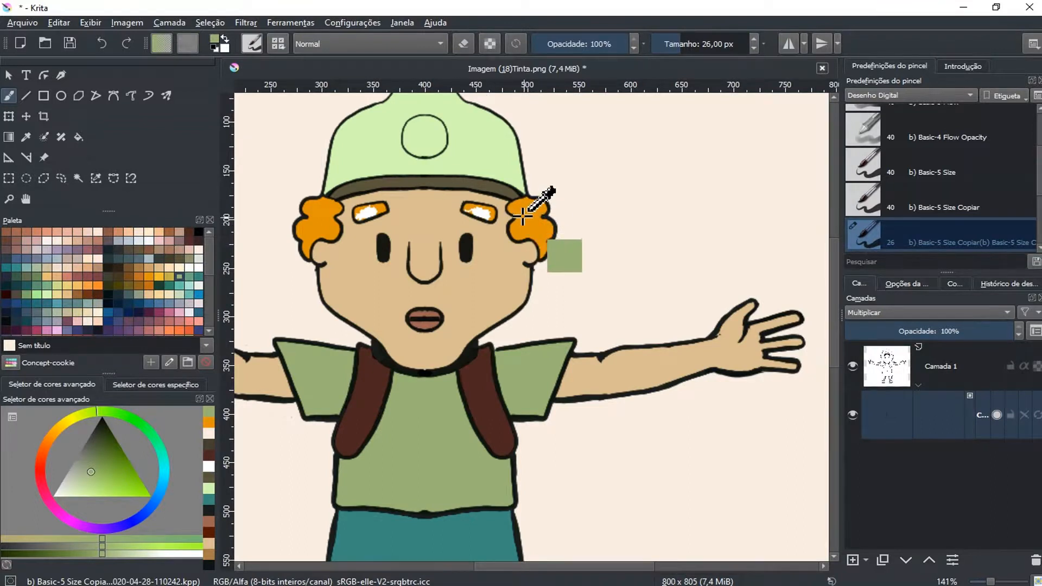
{"action": "left_click", "coordinate": [539, 204], "text": "ctrl"}
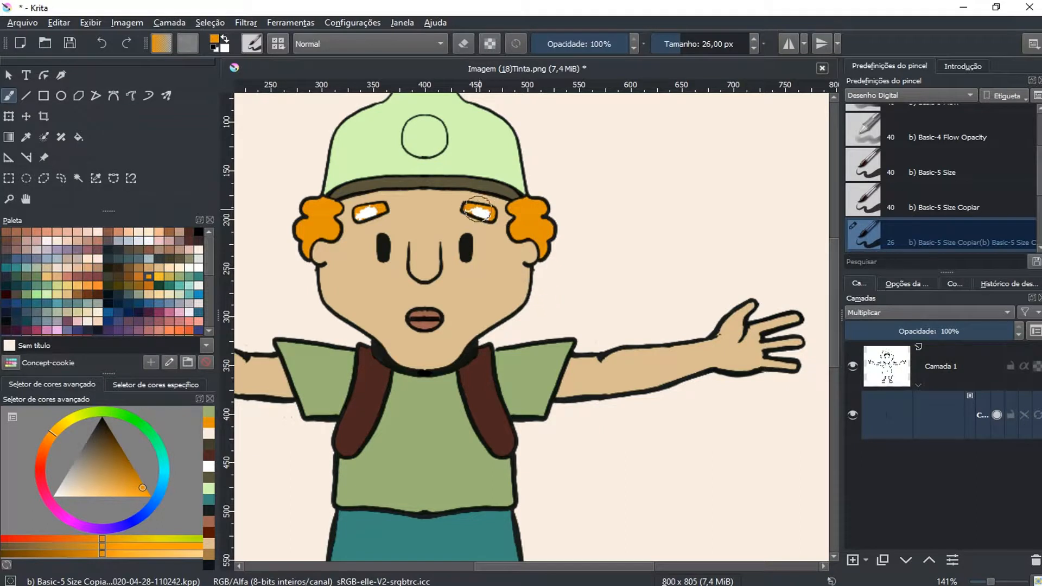
{"action": "left_click", "coordinate": [1024, 415]}
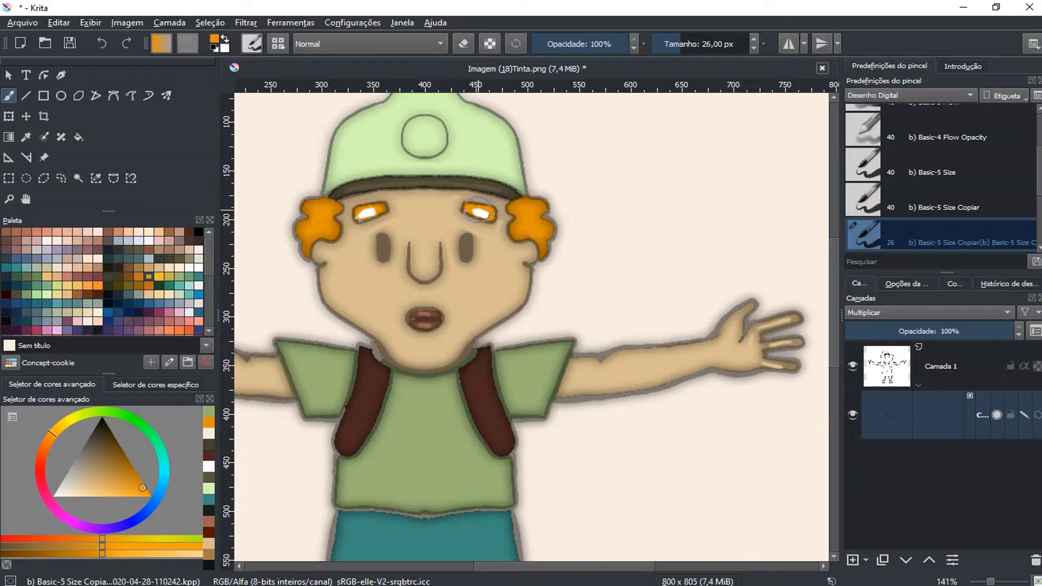
{"action": "key", "text": "e"}
{"action": "left_click_drag", "start_coordinate": [477, 212], "coordinate": [484, 214]}
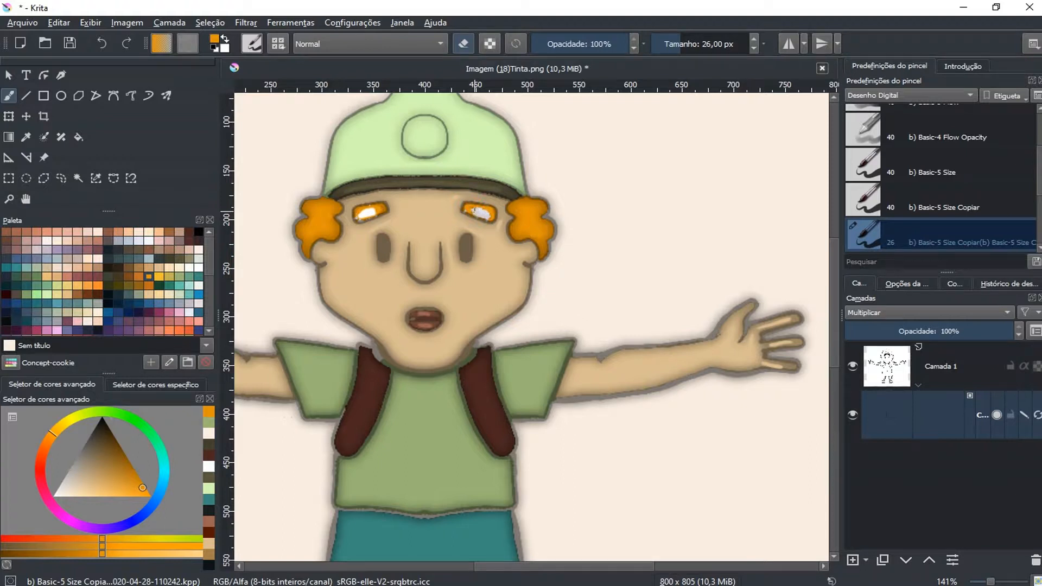
{"action": "left_click_drag", "start_coordinate": [362, 212], "coordinate": [368, 212]}
Paint orange key strokes inside both eyebrows and update the colorize mask's fill
{"action": "key", "text": "e"}
{"action": "left_click_drag", "start_coordinate": [376, 213], "coordinate": [368, 213]}
{"action": "mouse_move", "coordinate": [475, 213]}
{"action": "left_mouse_down"}
{"action": "mouse_move", "coordinate": [489, 215]}
{"action": "mouse_move", "coordinate": [481, 209]}
{"action": "left_mouse_up"}
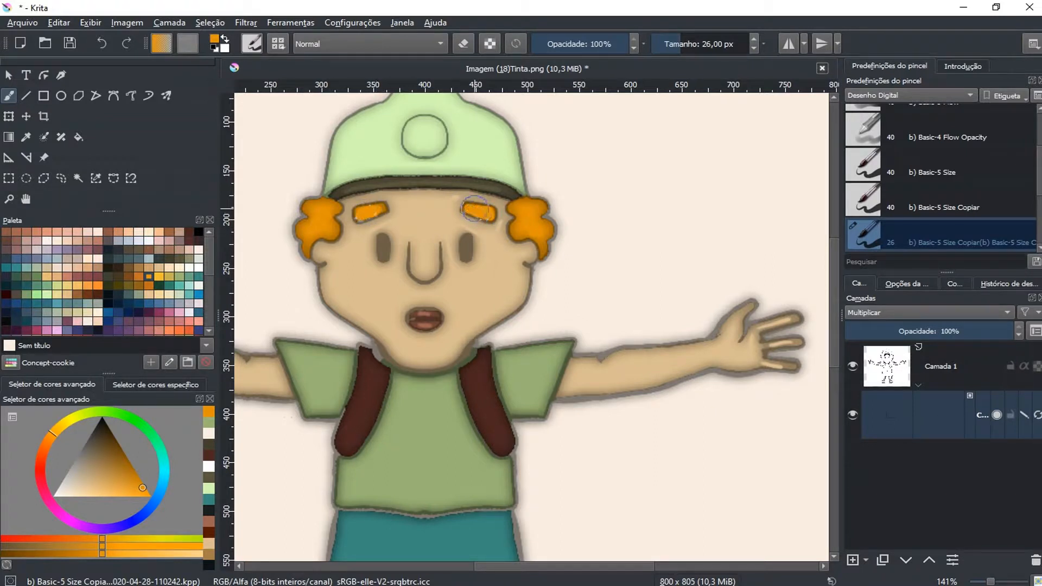
{"action": "left_click_drag", "start_coordinate": [369, 215], "coordinate": [379, 211]}
{"action": "left_click", "coordinate": [1034, 417]}
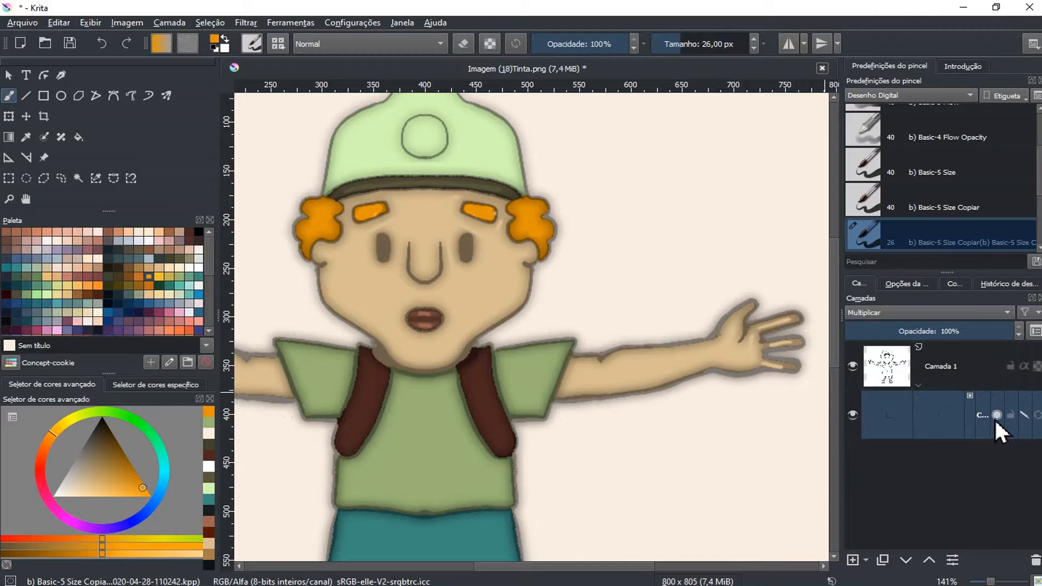
Mark the circle on the cap with a very dark blue from the palette and update the mask's fill
{"action": "scroll", "coordinate": [678, 338], "scroll_direction": "down", "scroll_amount": 2}
{"action": "scroll", "coordinate": [678, 338], "scroll_direction": "up", "scroll_amount": 2}
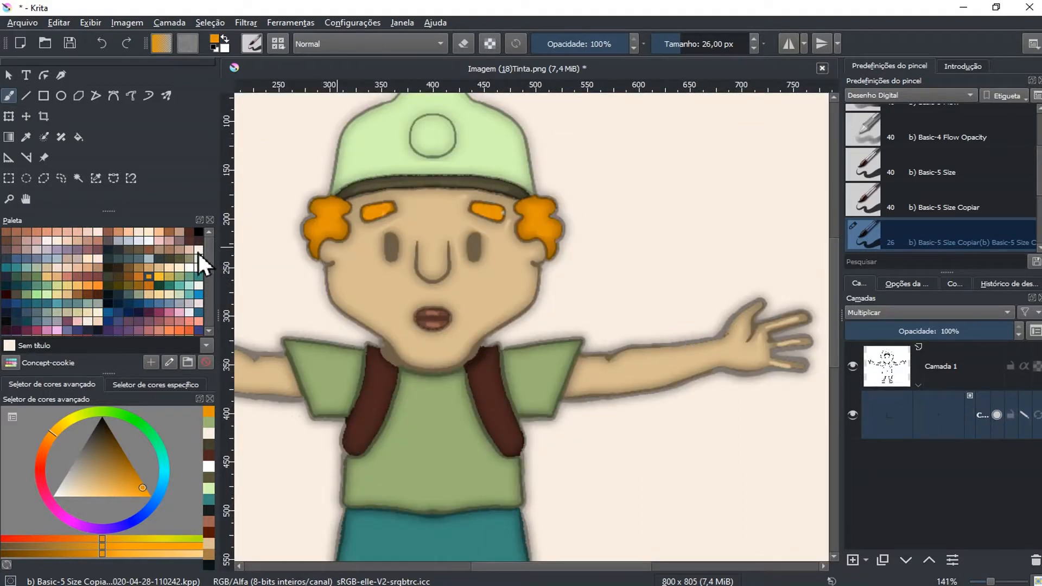
{"action": "left_click", "coordinate": [180, 242]}
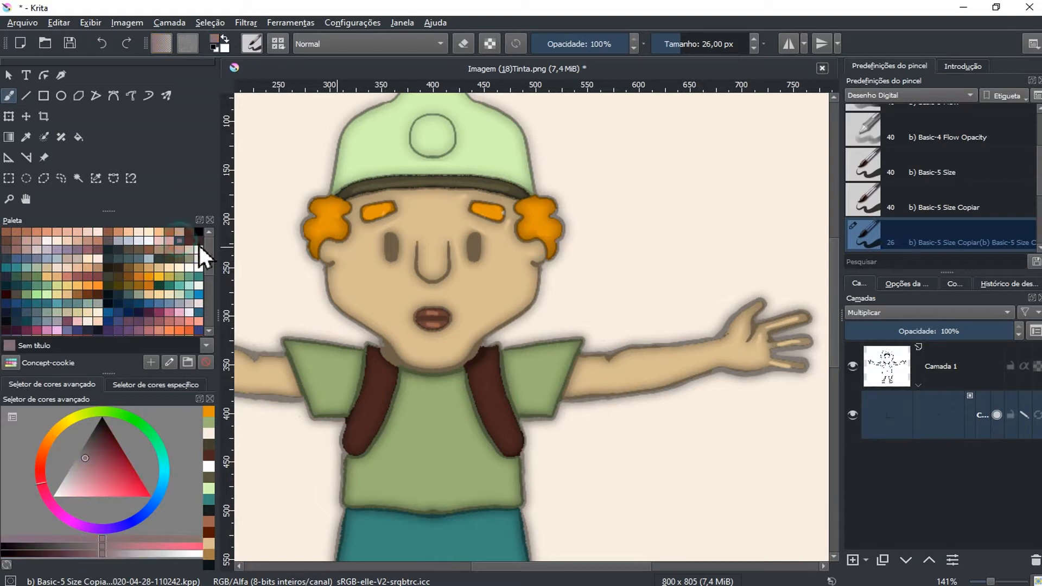
{"action": "left_click", "coordinate": [119, 249]}
{"action": "left_click_drag", "start_coordinate": [432, 139], "coordinate": [433, 134]}
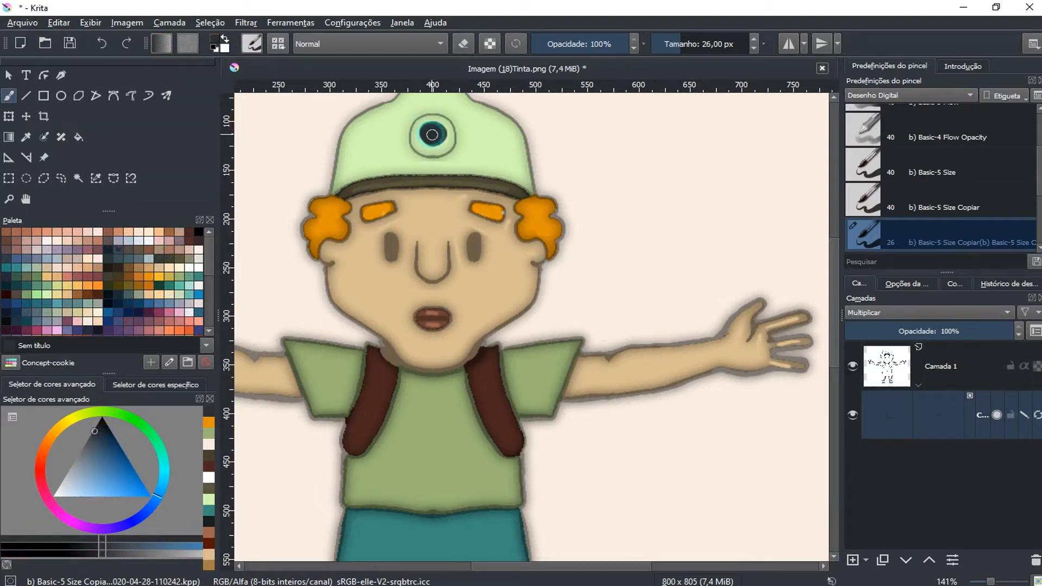
{"action": "left_click", "coordinate": [1035, 413]}
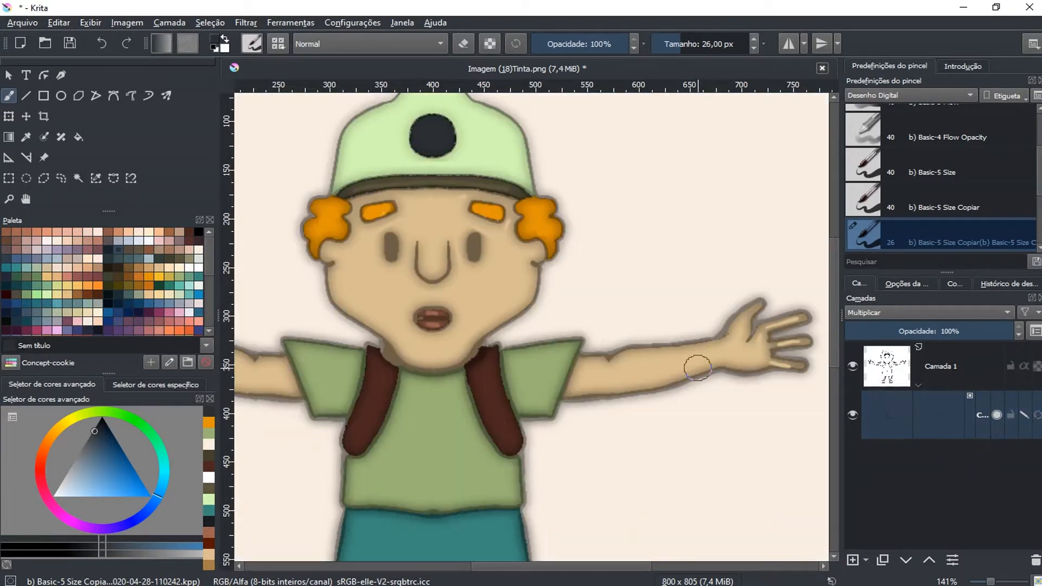
Turn off key-stroke editing and inspect the whole coloured character against its background
{"action": "scroll", "coordinate": [697, 368], "scroll_direction": "down", "scroll_amount": 2}
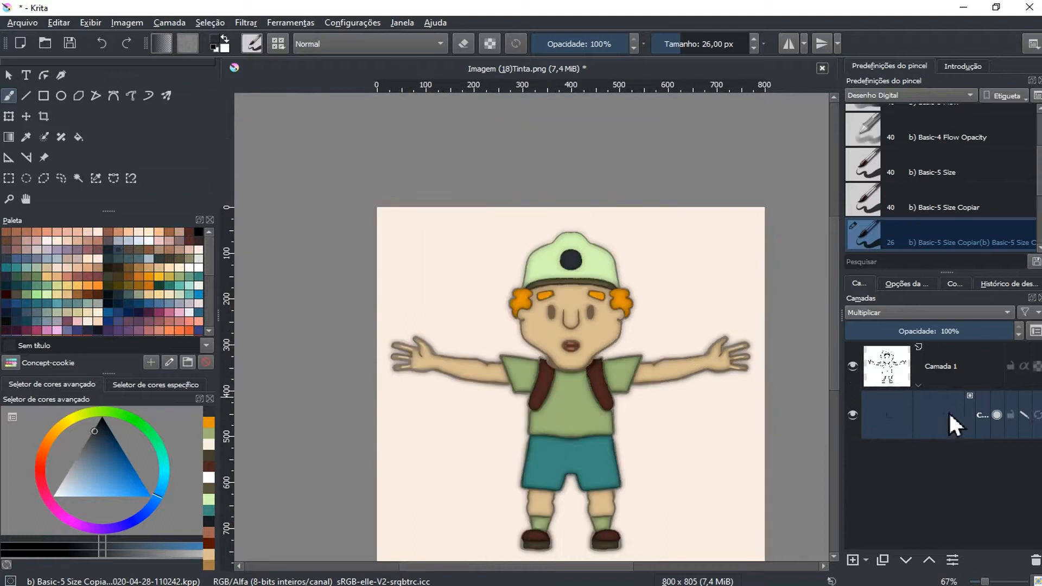
{"action": "left_click", "coordinate": [1024, 415]}
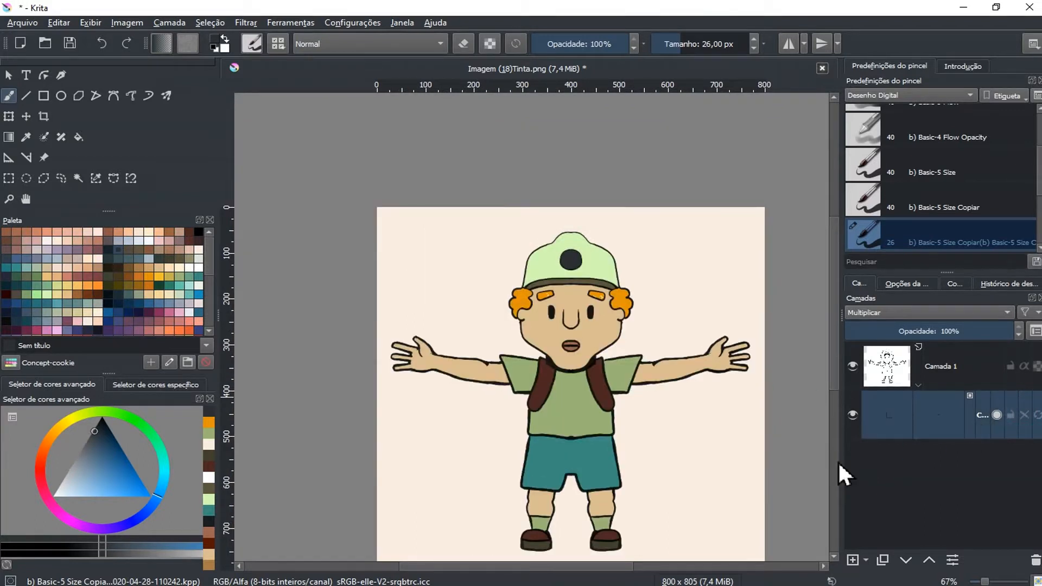
{"action": "scroll", "coordinate": [700, 383], "scroll_direction": "up", "scroll_amount": 1}
{"action": "scroll", "coordinate": [671, 380], "scroll_direction": "down", "scroll_amount": 1}
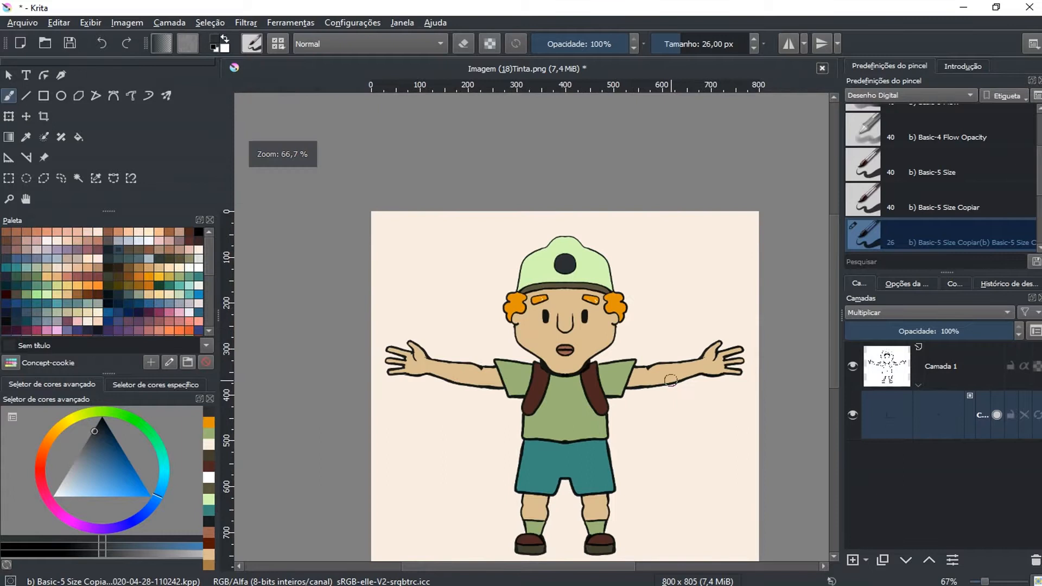
{"action": "mouse_move", "coordinate": [617, 373]}
{"action": "left_mouse_down"}
{"action": "mouse_move", "coordinate": [600, 298]}
{"action": "mouse_move", "coordinate": [584, 291]}
{"action": "left_mouse_up"}
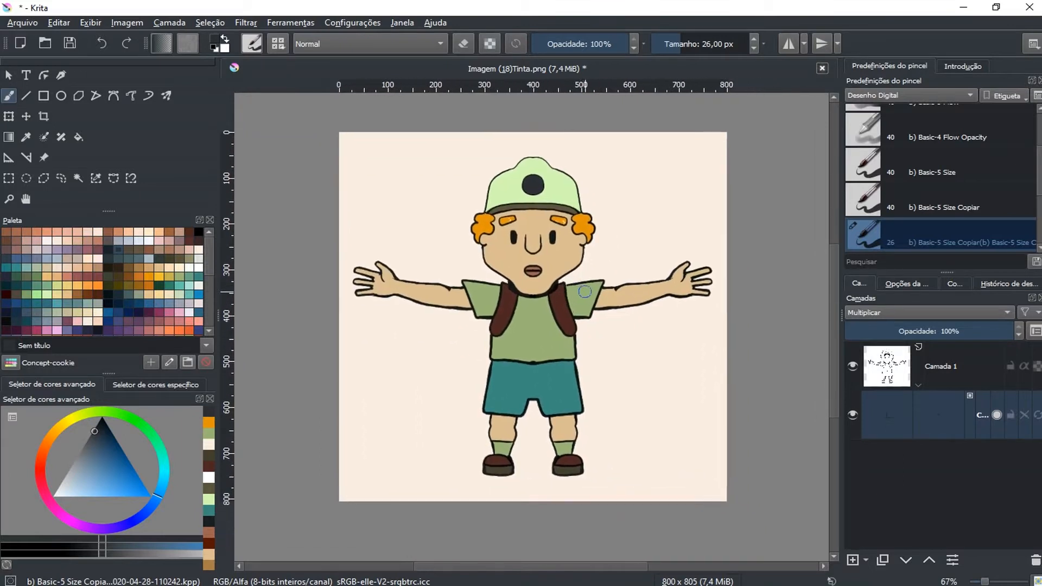
{"action": "scroll", "coordinate": [584, 291], "scroll_direction": "up", "scroll_amount": 1}
{"action": "scroll", "coordinate": [589, 286], "scroll_direction": "down", "scroll_amount": 1}
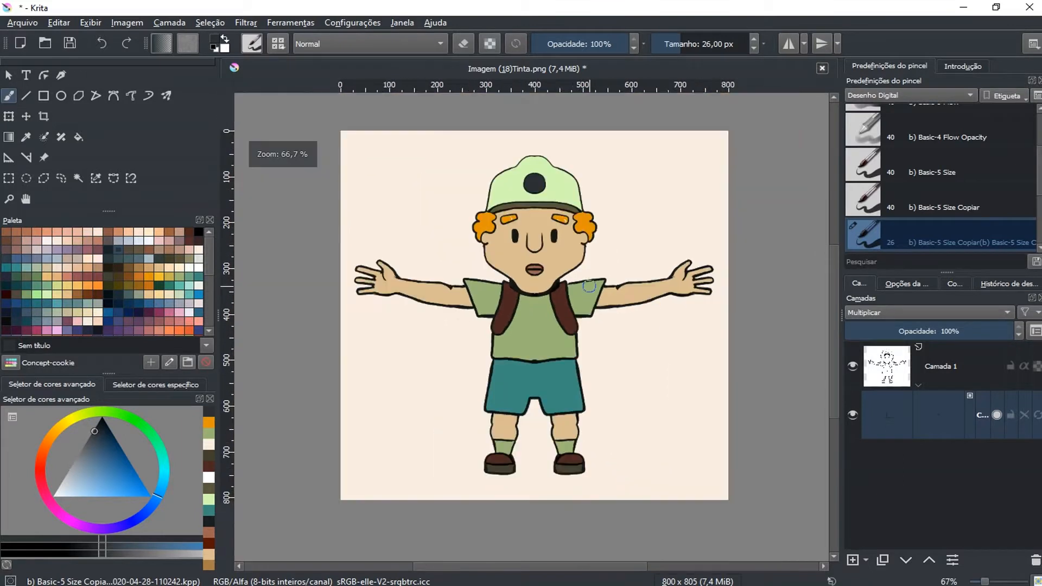